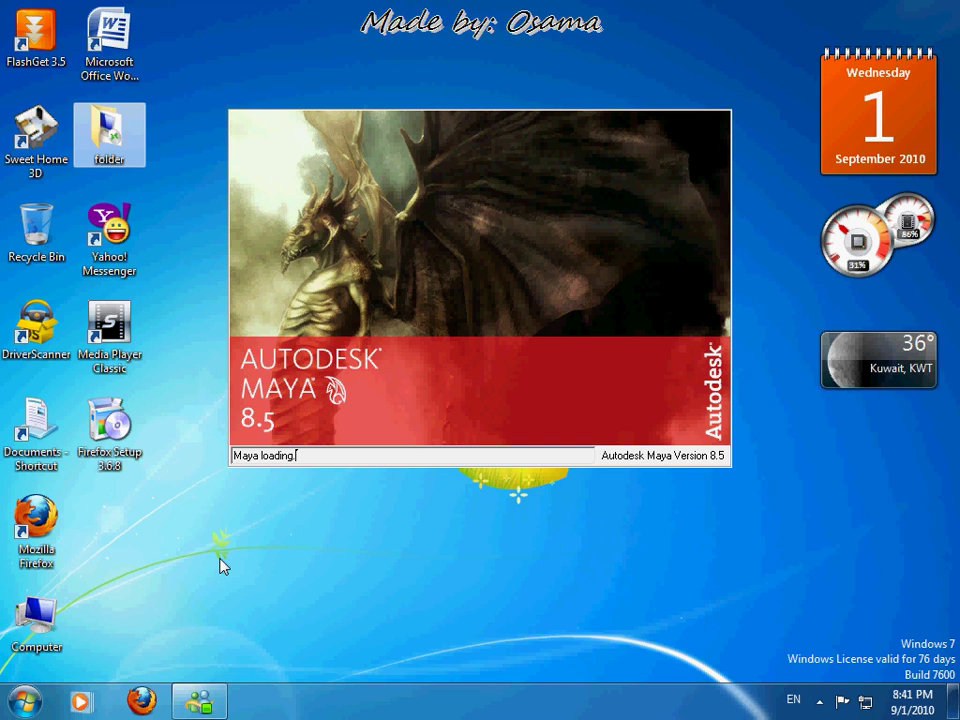
# Step: Launch Paint with a blank canvas from the list of installed programs
pyautogui.click(27, 701)
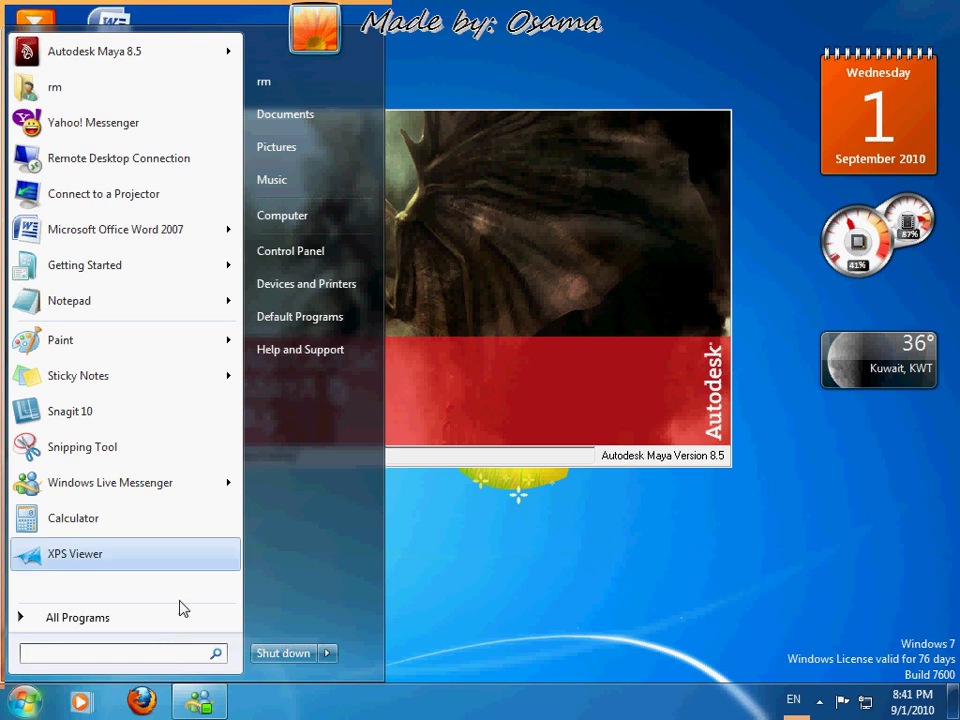
pyautogui.click(440, 604)
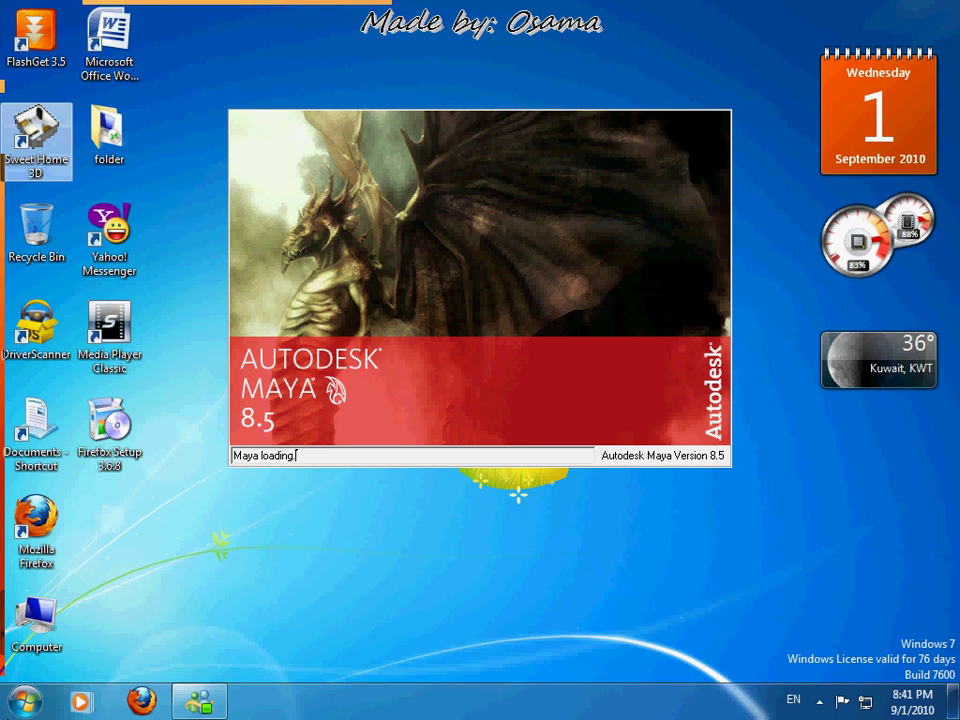
pyautogui.click(25, 700)
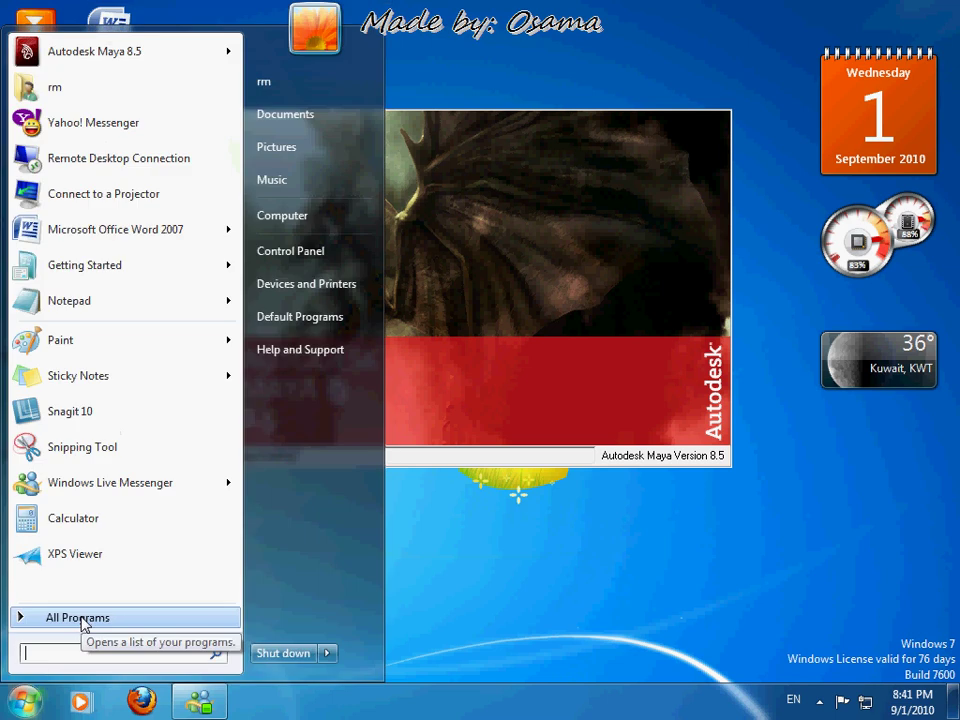
pyautogui.click(190, 352)
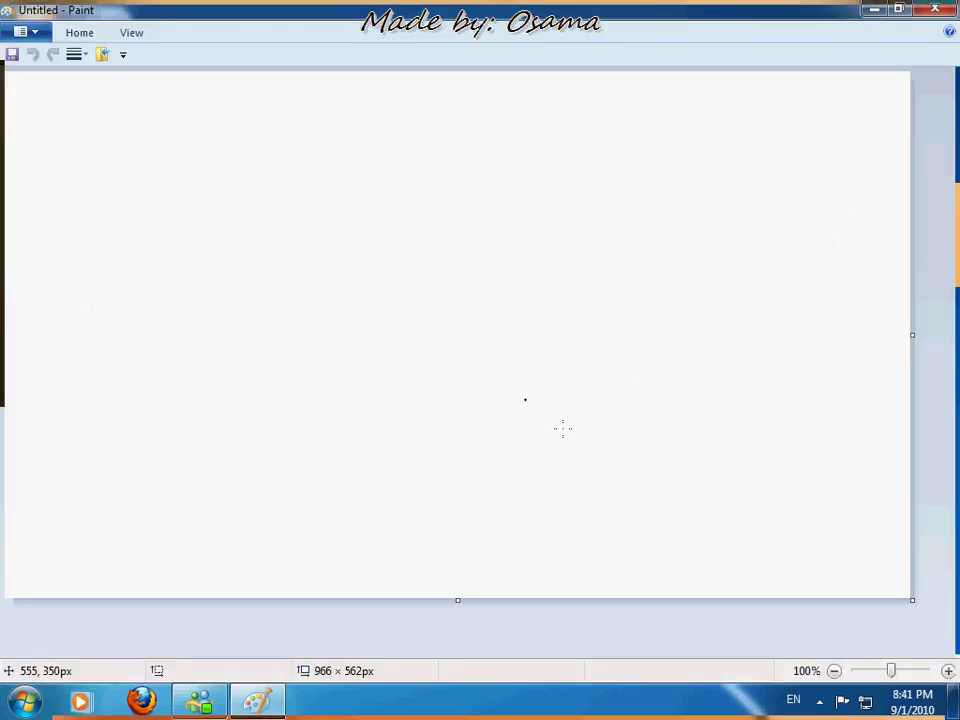
pyautogui.keyDown('ctrl'); pyautogui.scroll(-1, 272, 321); pyautogui.keyUp('ctrl')
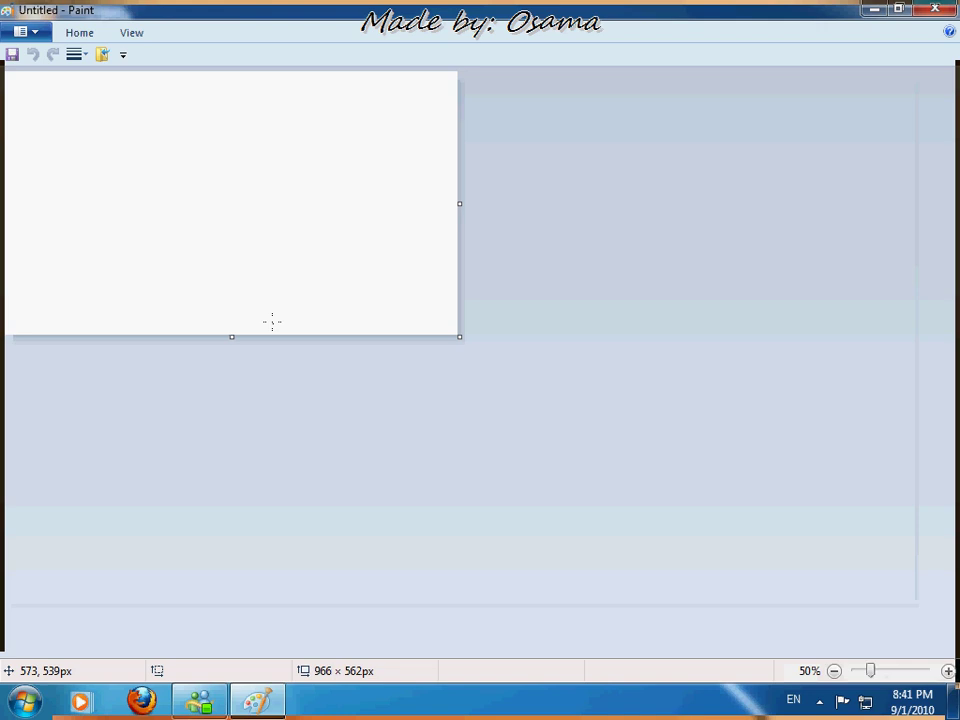
pyautogui.keyDown('ctrl'); pyautogui.scroll(1, 272, 321); pyautogui.keyUp('ctrl')
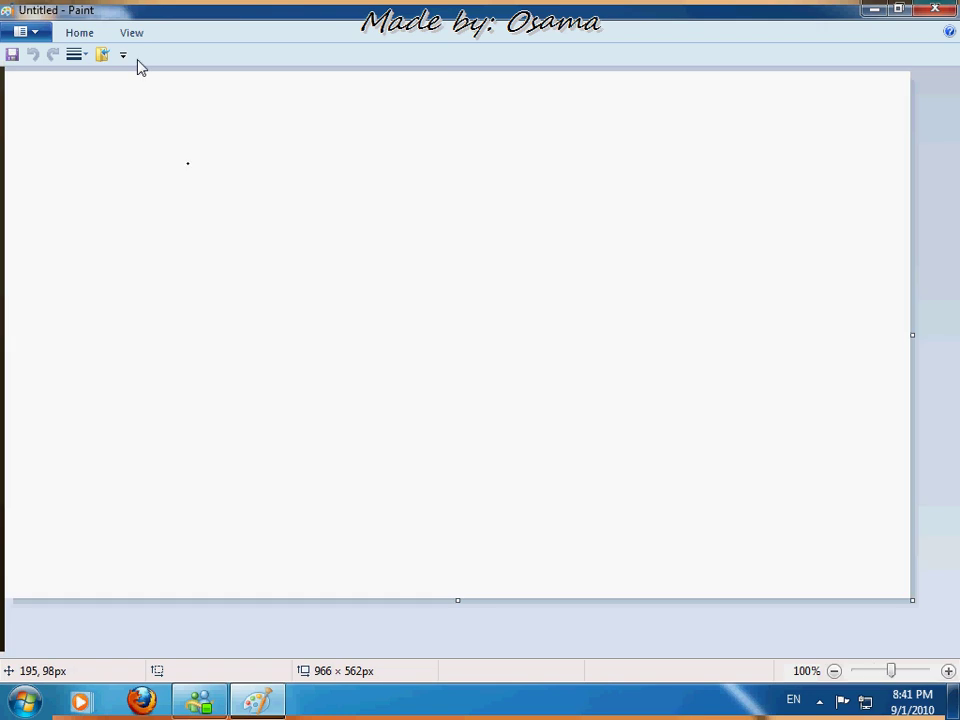
# Step: Draw a black rectangle about 660 by 378 px with the thickest outline as the house's outer walls
pyautogui.click(85, 37)
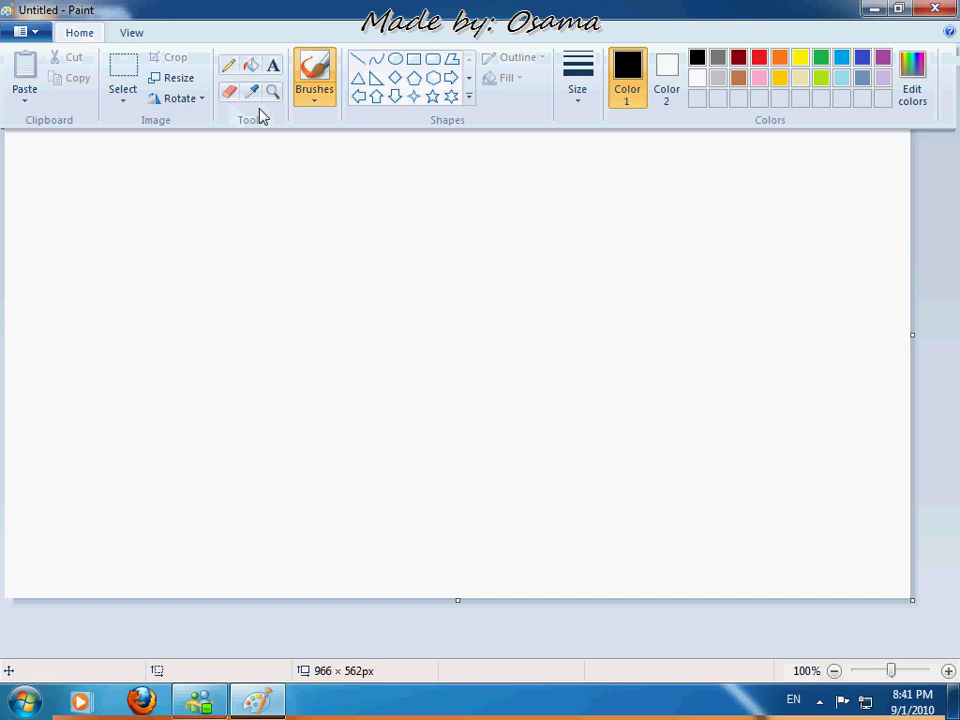
pyautogui.click(413, 59)
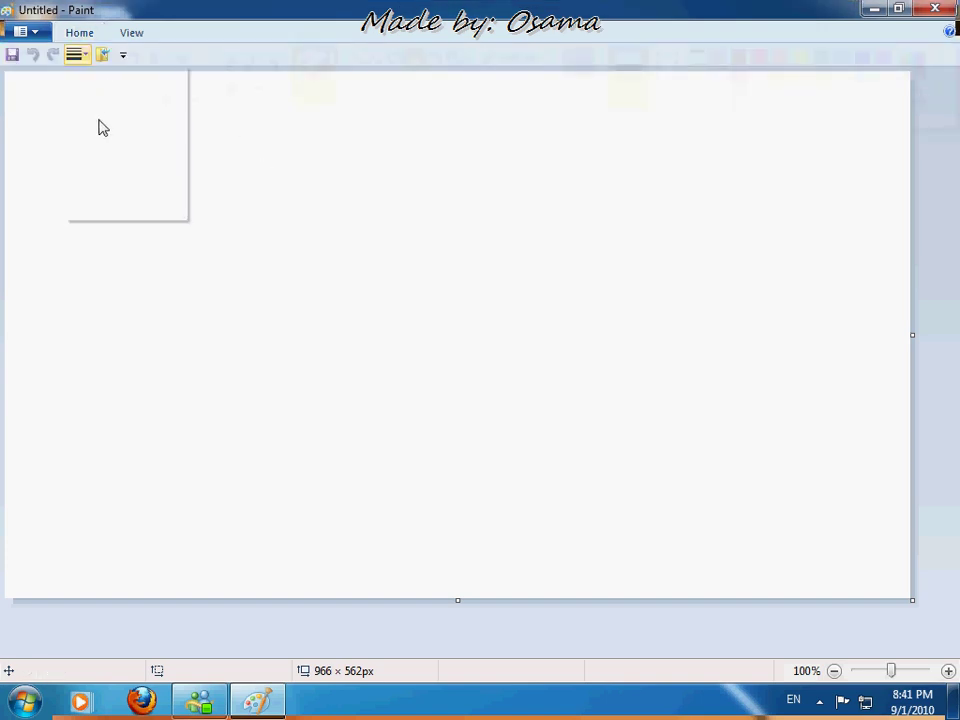
pyautogui.click(107, 197)
pyautogui.moveTo(113, 137); pyautogui.dragTo(416, 337)
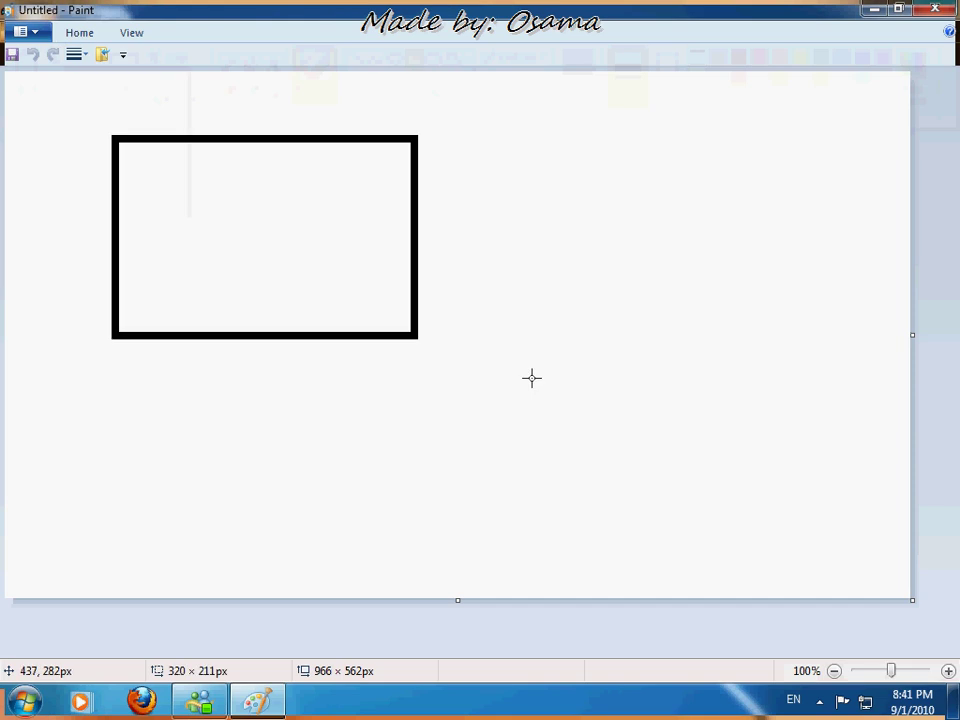
pyautogui.moveTo(531, 377); pyautogui.dragTo(735, 492)
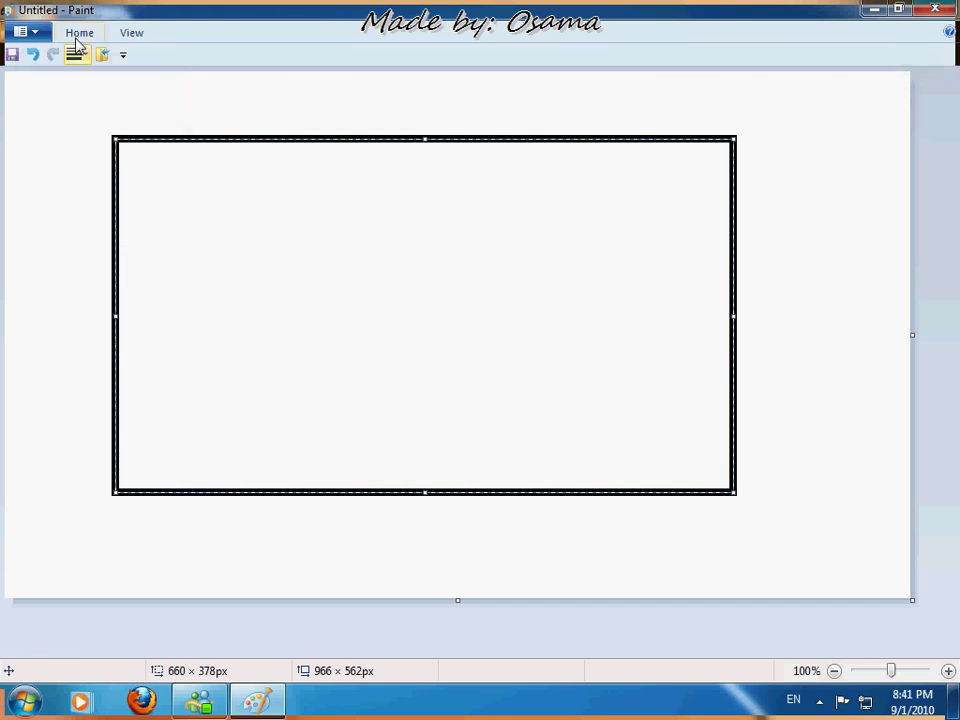
# Step: Draw straight lines forming a room about 140 by 110 px in the lower-left corner of the rectangle
pyautogui.click(78, 36)
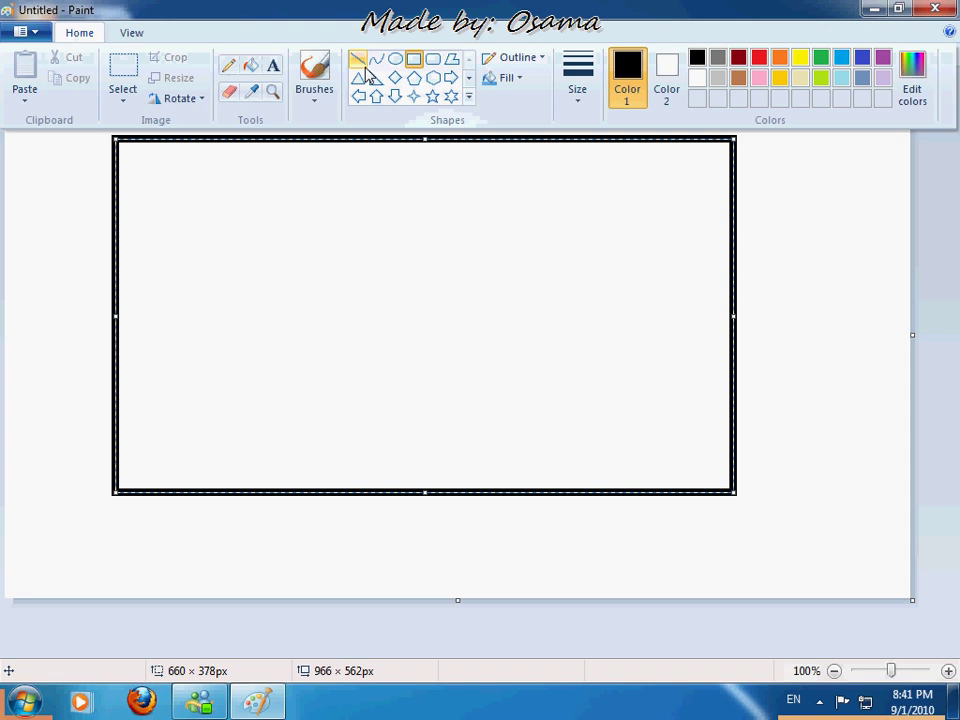
pyautogui.click(365, 67)
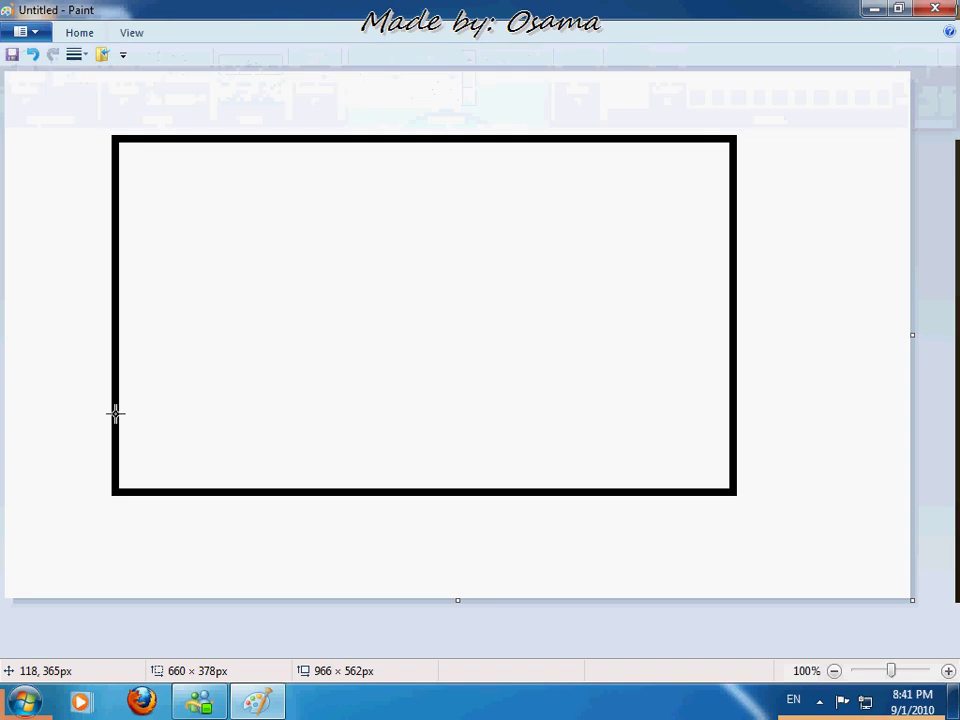
pyautogui.moveTo(116, 388); pyautogui.dragTo(240, 388)
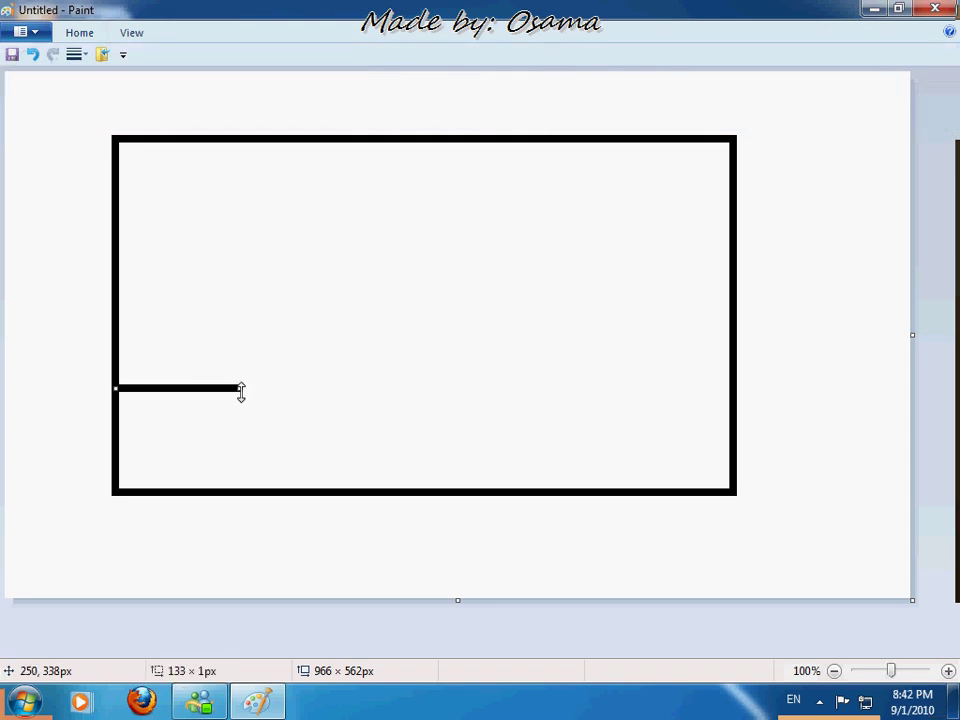
pyautogui.click(249, 487)
pyautogui.moveTo(249, 487)
pyautogui.mouseDown()
pyautogui.moveTo(249, 388)
pyautogui.moveTo(232, 389)
pyautogui.moveTo(251, 388)
pyautogui.mouseUp()
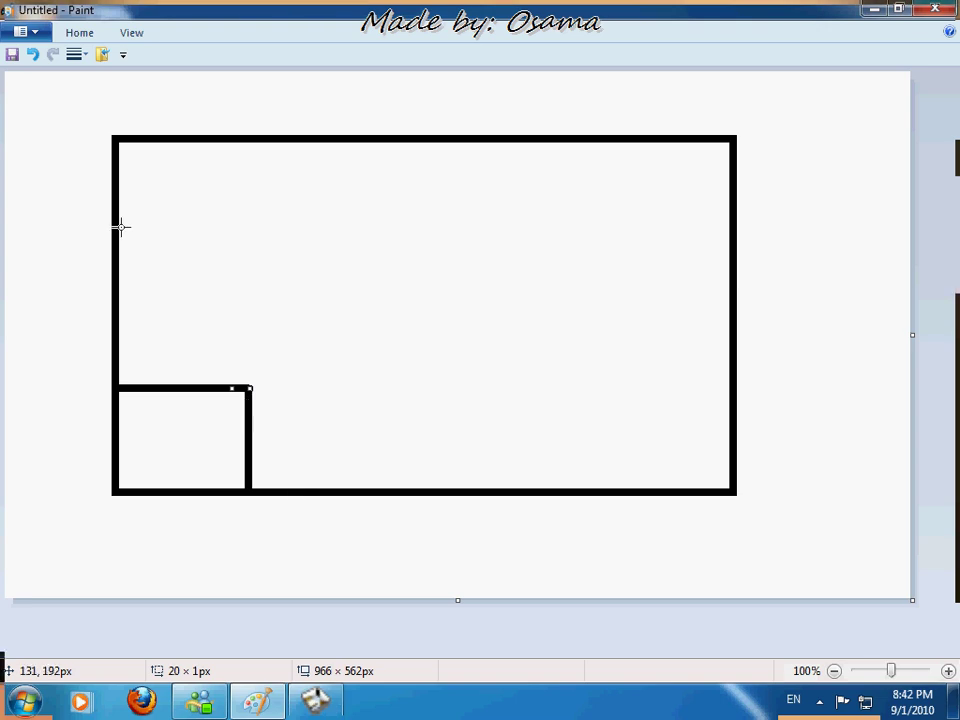
# Step: Draw a room about 192 by 157 px in the rectangle's lower-right corner and a smaller one about 90 px wide against its left wall
pyautogui.moveTo(733, 341)
pyautogui.keyDown('shift'); pyautogui.mouseDown()
pyautogui.moveTo(527, 392)
pyautogui.moveTo(555, 420)
pyautogui.moveTo(557, 398)
pyautogui.mouseUp(); pyautogui.keyUp('shift')
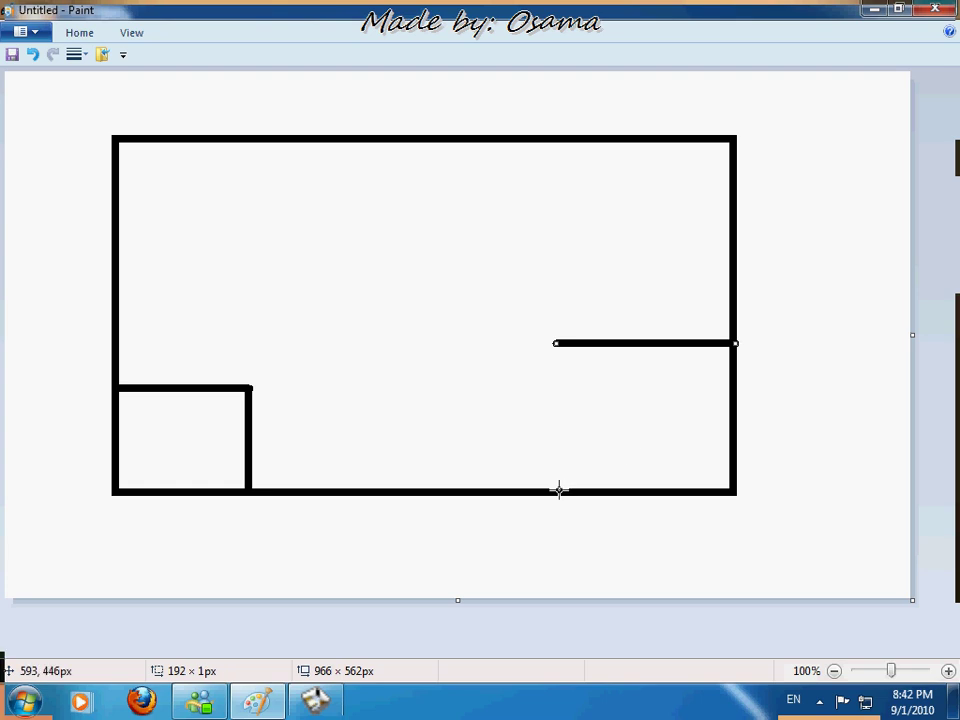
pyautogui.keyDown('shift'); pyautogui.moveTo(559, 490); pyautogui.dragTo(556, 343); pyautogui.keyUp('shift')
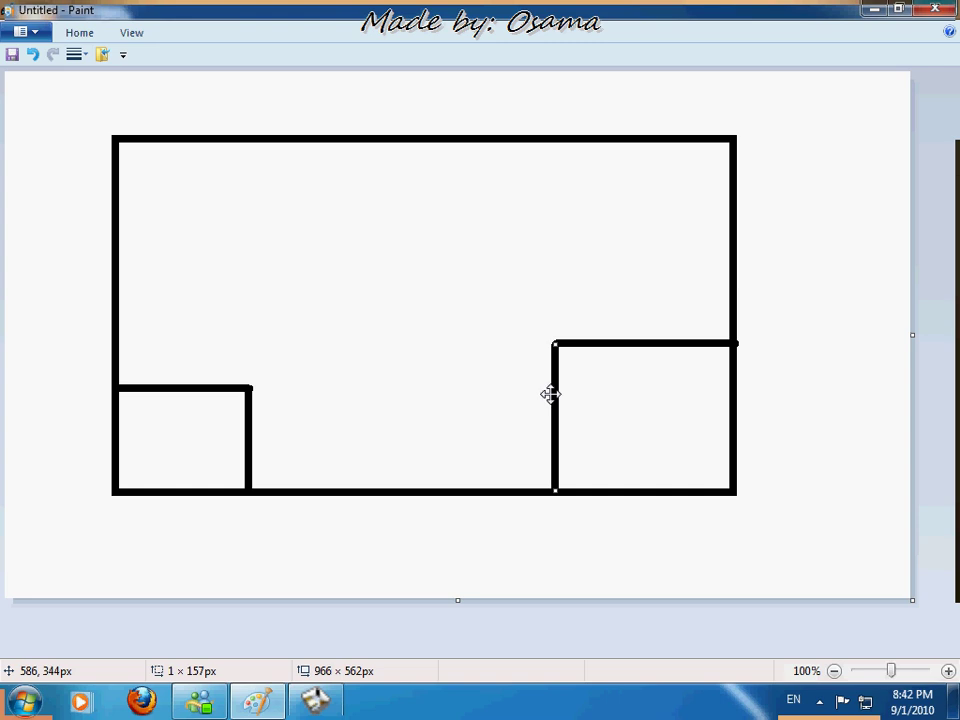
pyautogui.keyDown('shift'); pyautogui.moveTo(473, 490); pyautogui.dragTo(473, 400); pyautogui.keyUp('shift')
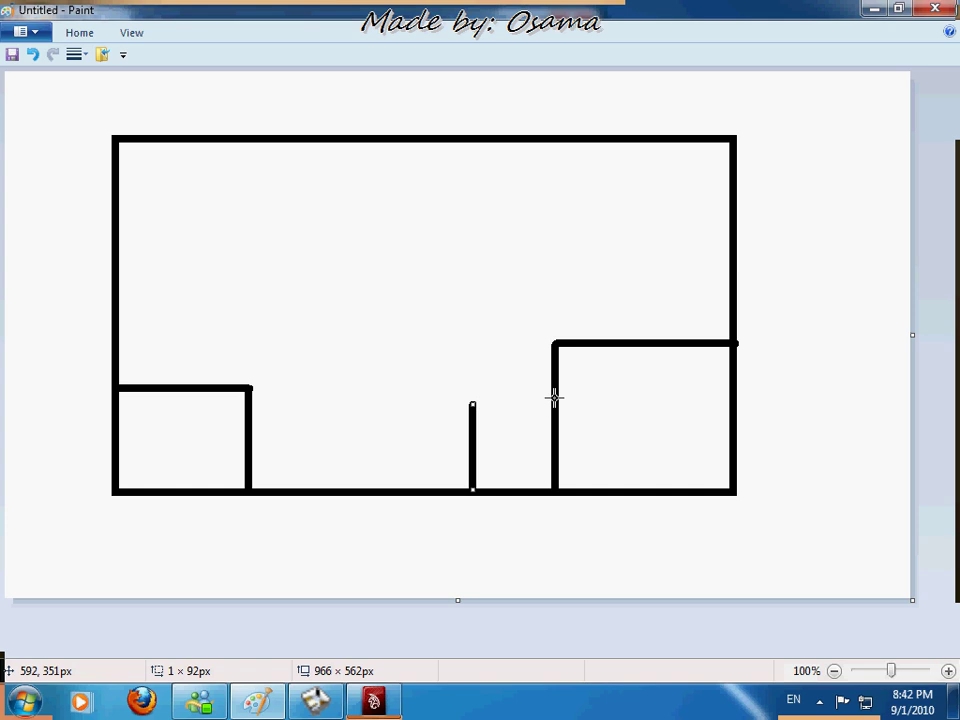
pyautogui.moveTo(554, 398); pyautogui.dragTo(471, 397)
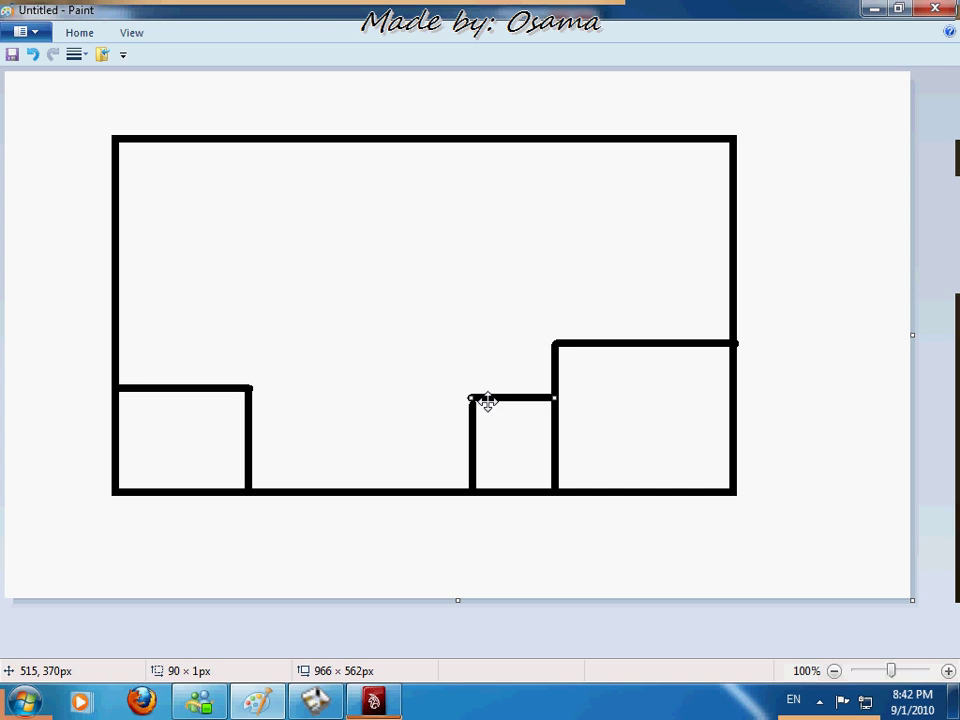
pyautogui.moveTo(472, 421); pyautogui.dragTo(471, 396)
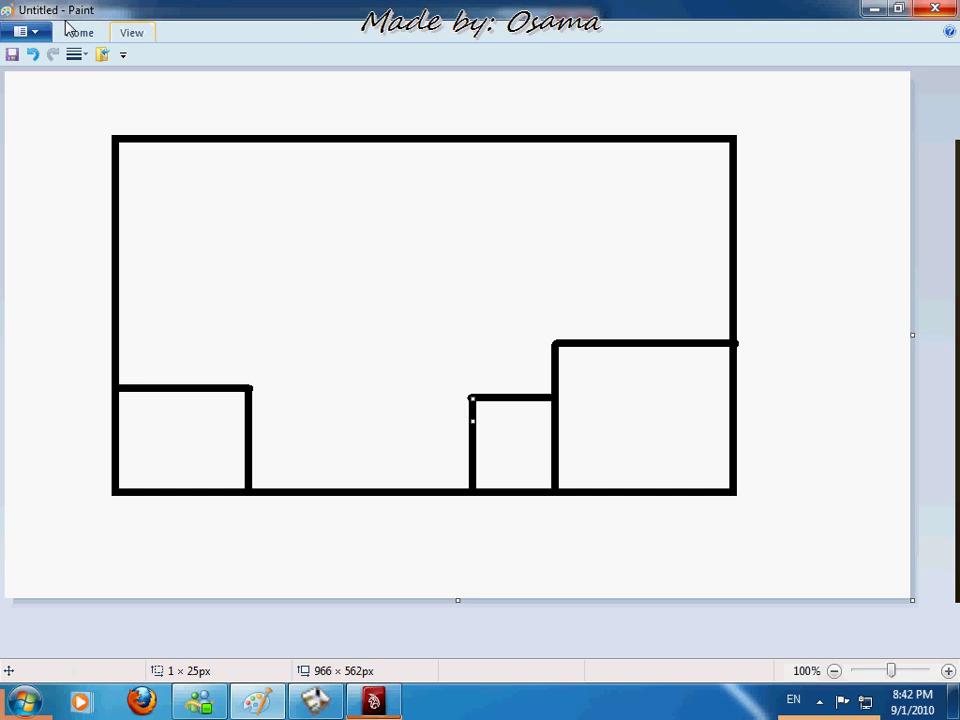
# Step: Start saving the floor plan sketch as a PNG picture, cancel it, and close Paint
pyautogui.click(22, 31)
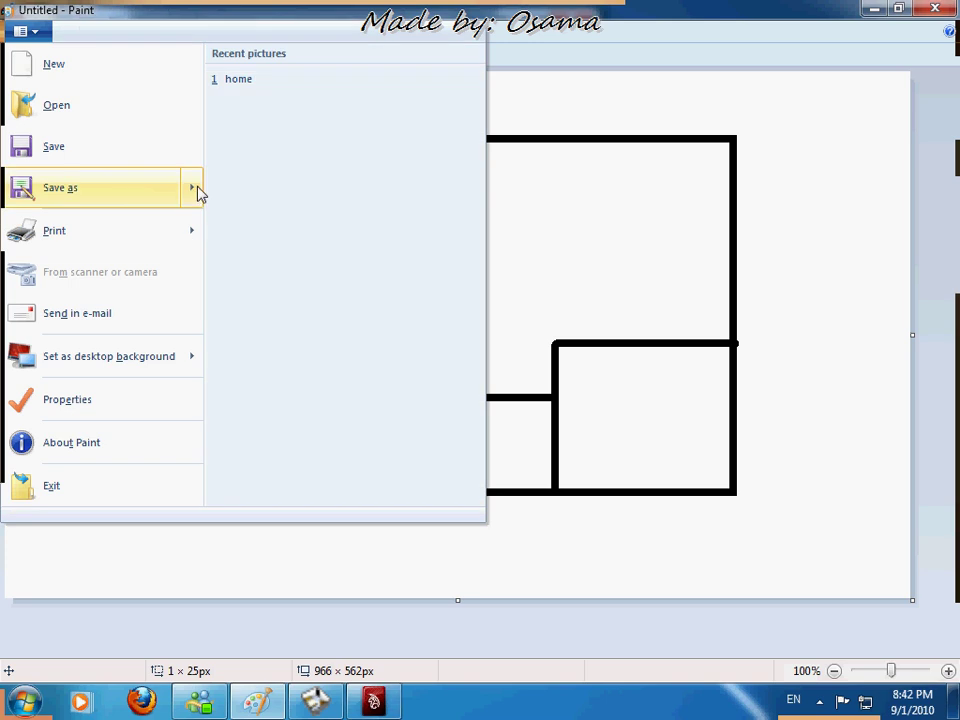
pyautogui.moveTo(199, 193)
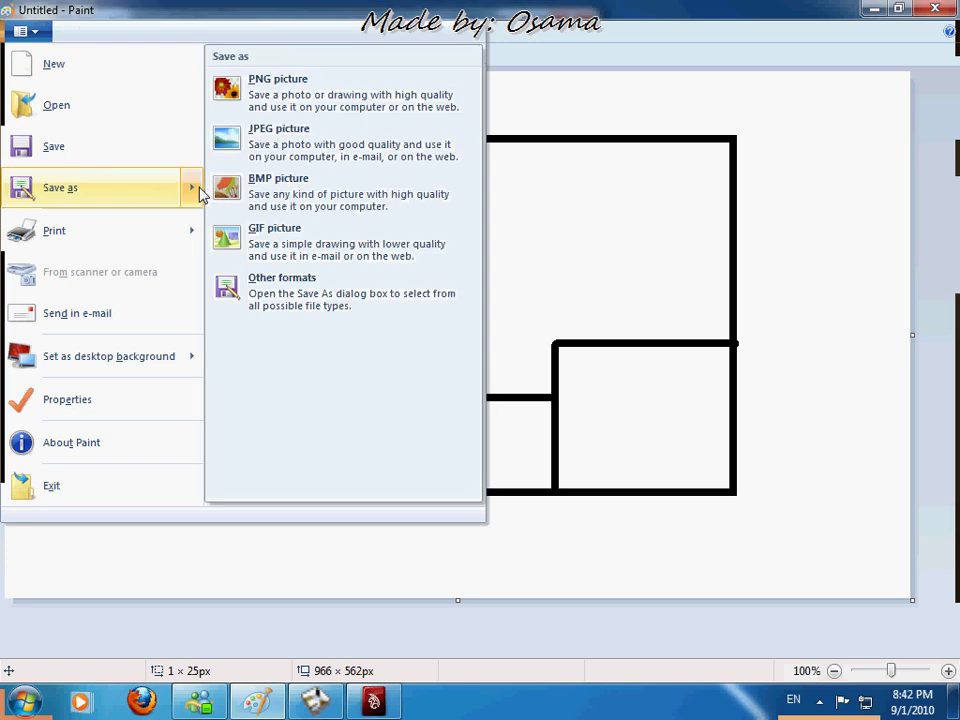
pyautogui.click(371, 102)
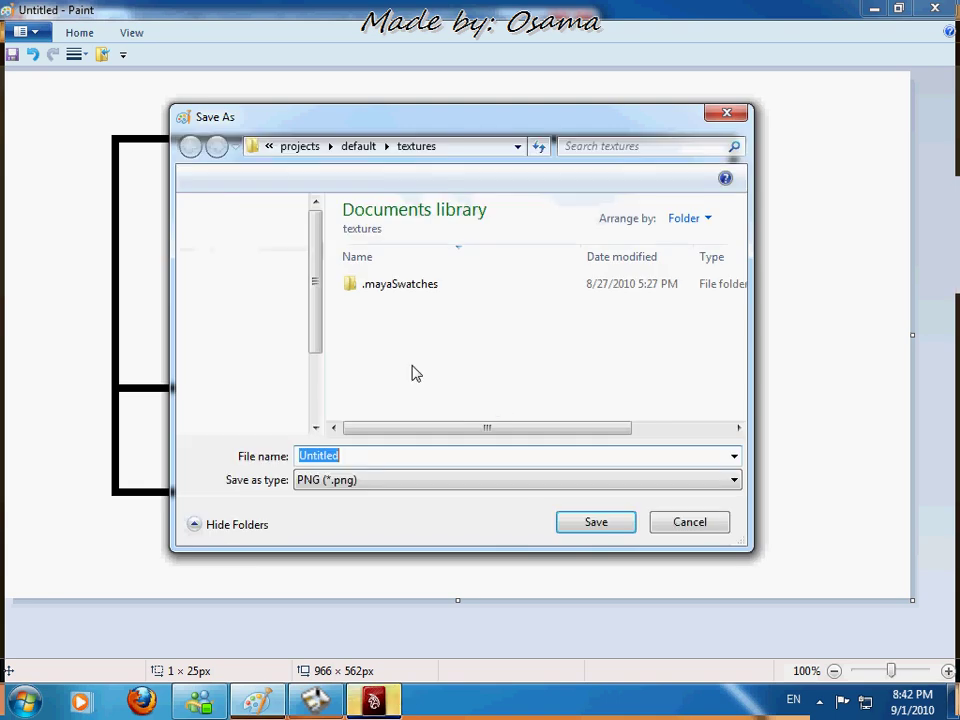
pyautogui.click(691, 524)
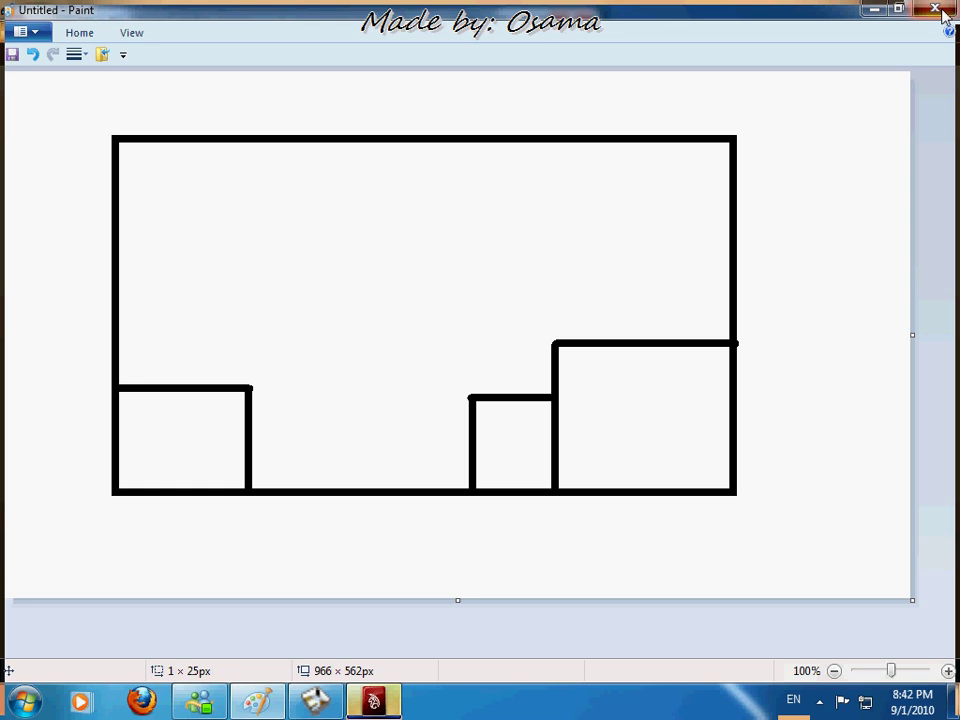
pyautogui.click(935, 9)
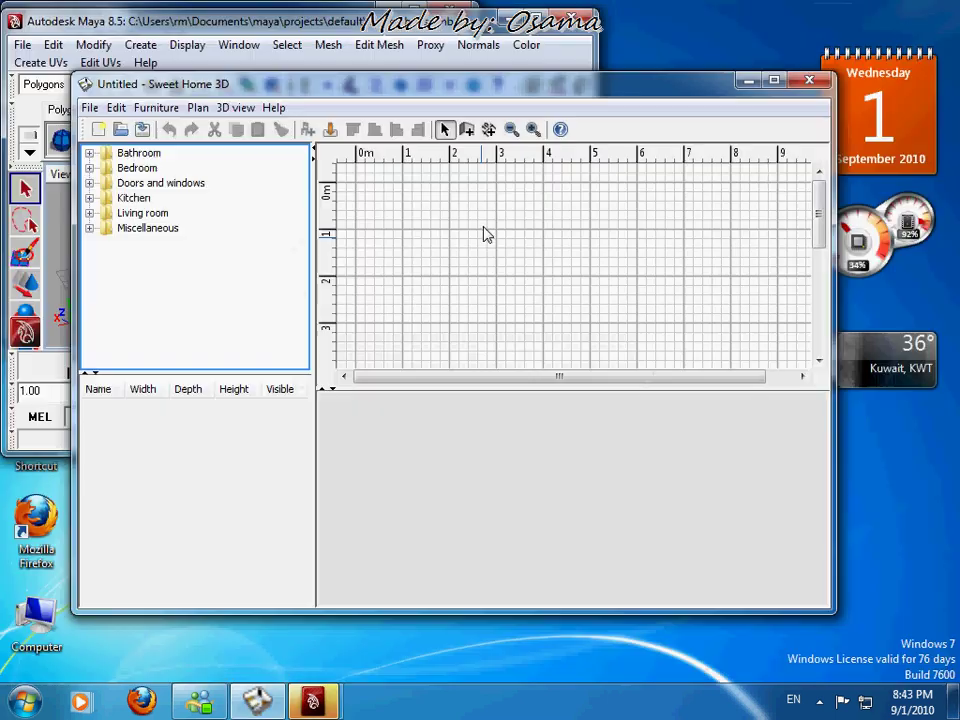
# Step: In a maximized Sweet Home 3D window, draw four connected outer walls forming a closed rectangle about 6.3 by 4.8 m
pyautogui.click(767, 80)
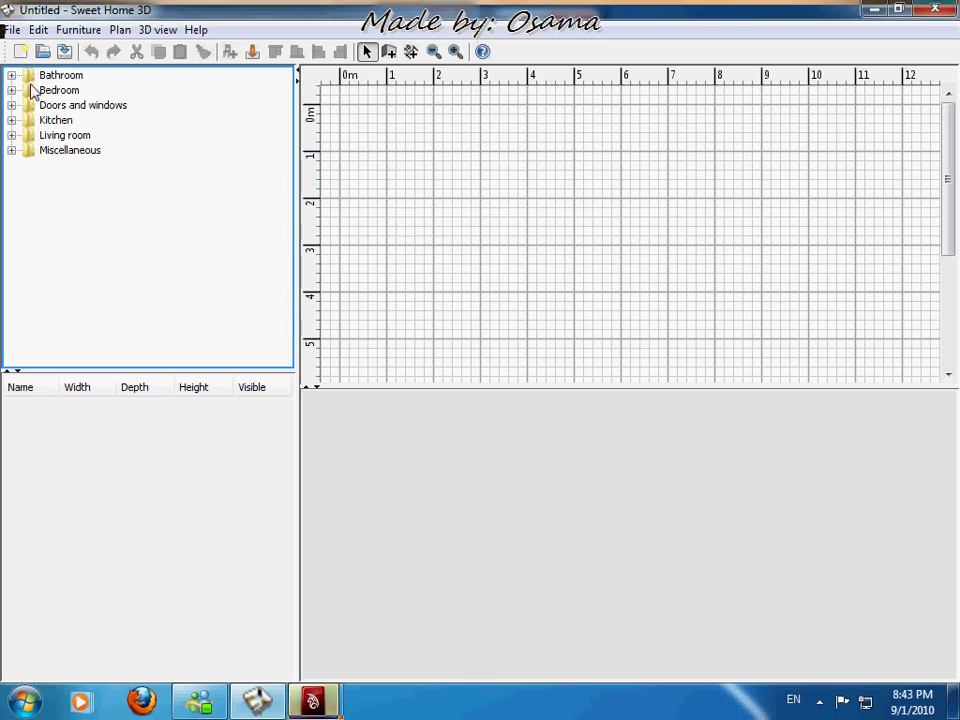
pyautogui.click(389, 51)
pyautogui.click(389, 143)
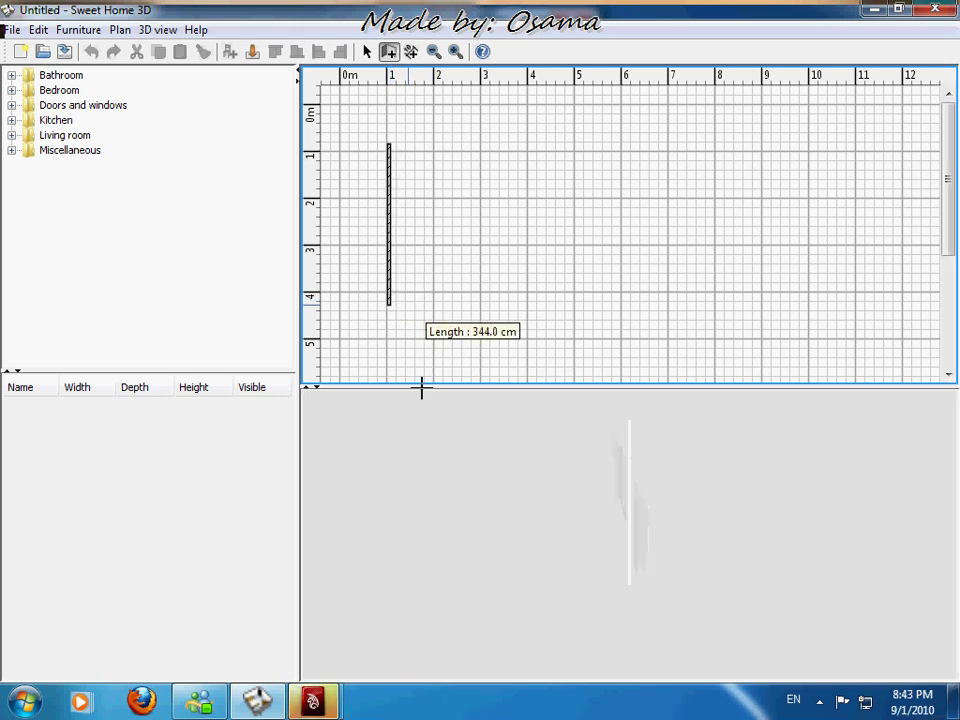
pyautogui.click(316, 387)
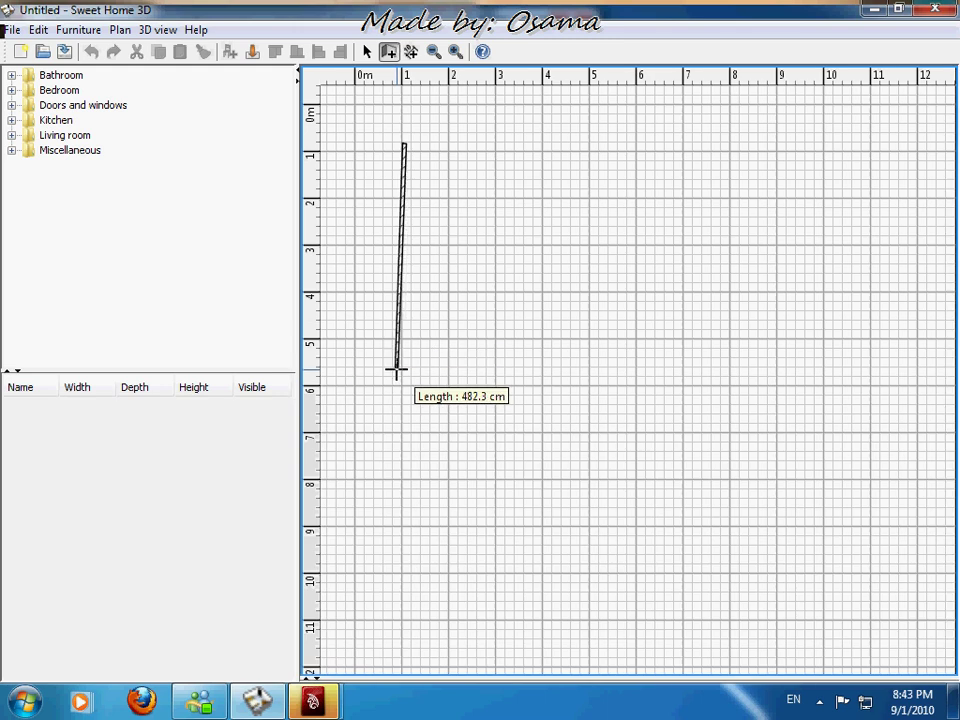
pyautogui.click(404, 375)
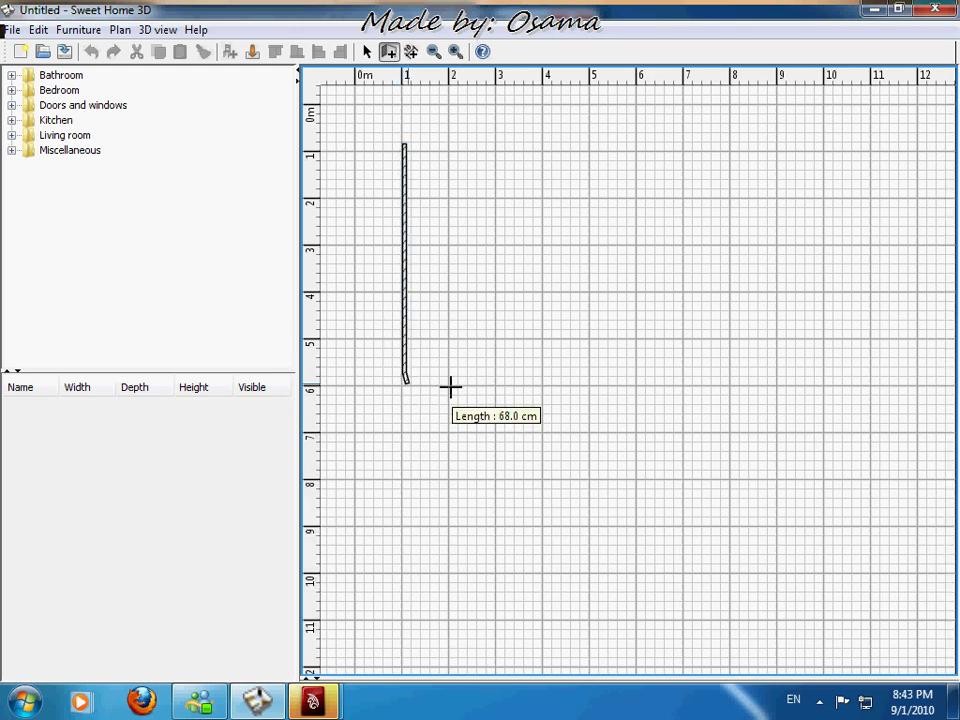
pyautogui.click(696, 370)
pyautogui.click(678, 147)
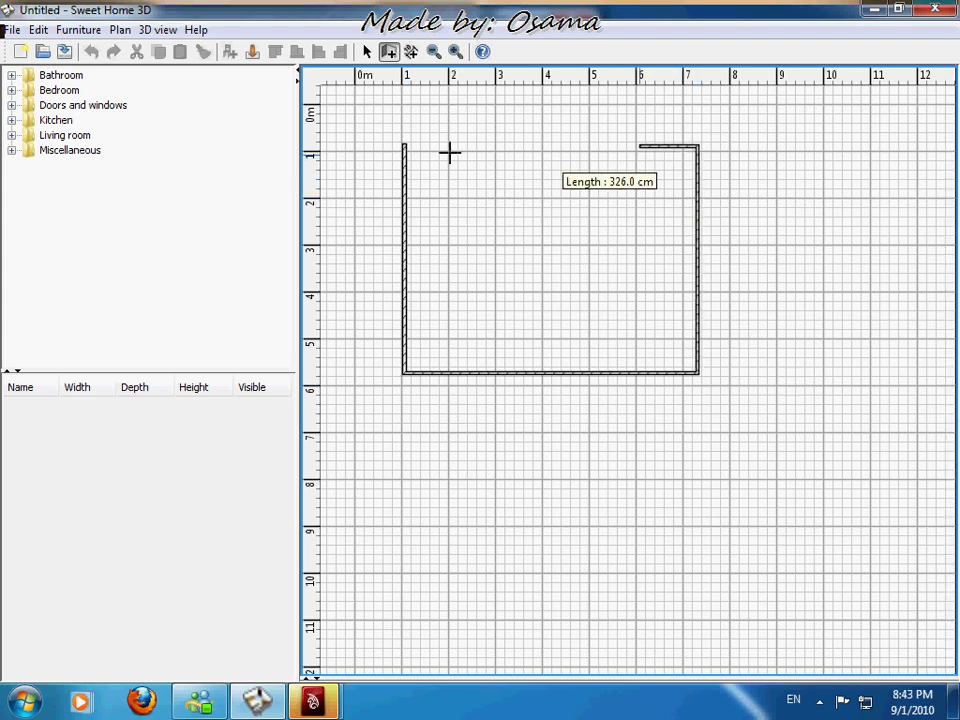
pyautogui.click(403, 152)
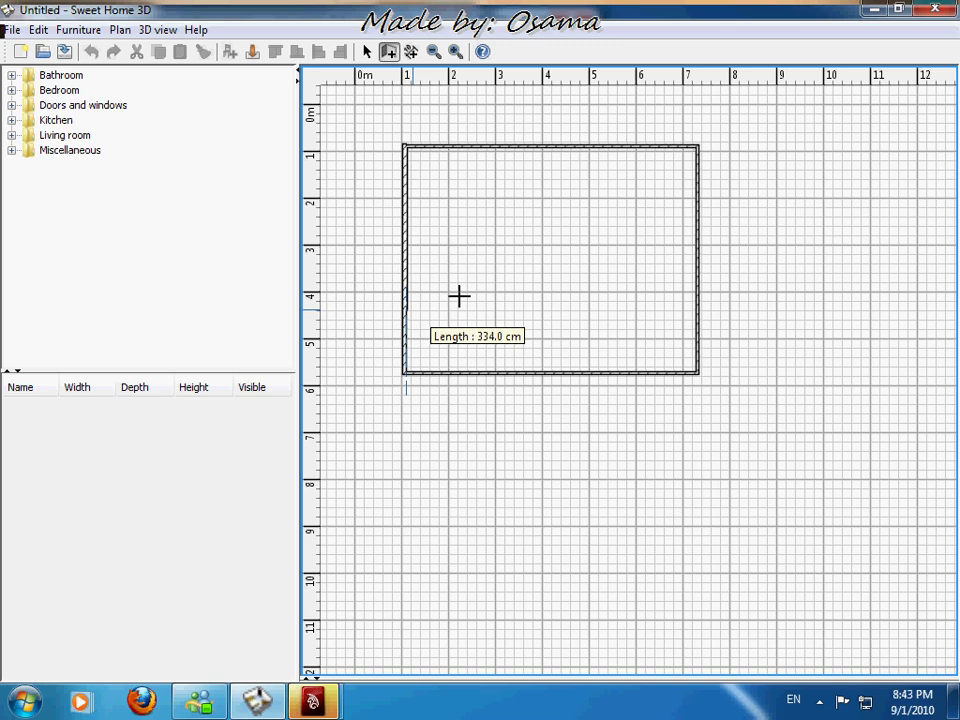
pyautogui.press('Escape')
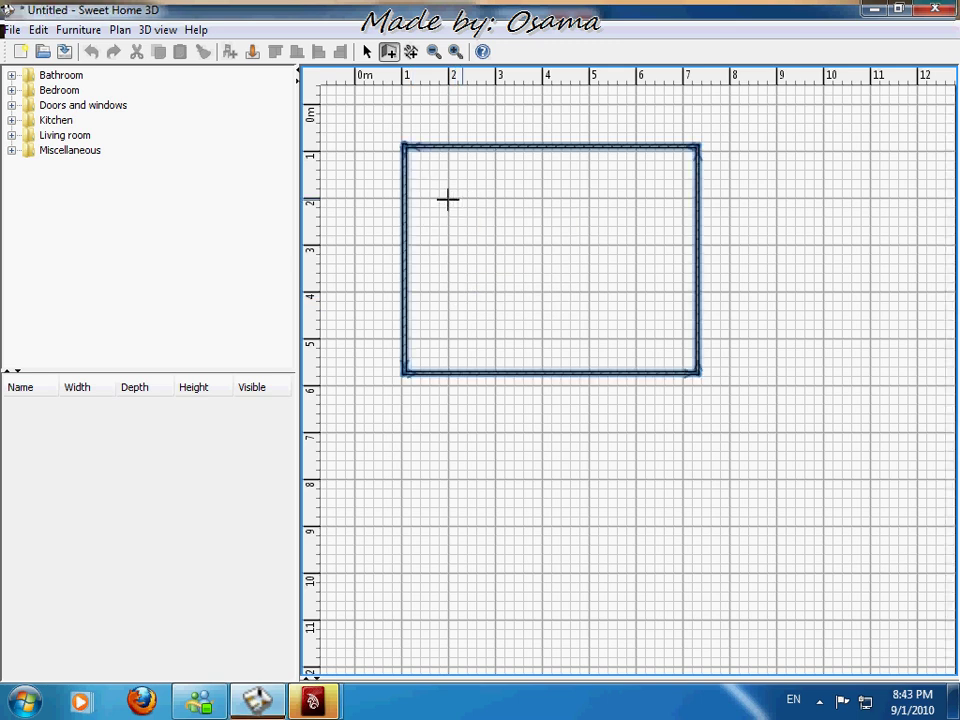
# Step: Draw two inner walls enclosing a room about 1.5 by 1.5 m in the upper-left corner of the house
pyautogui.click(404, 214)
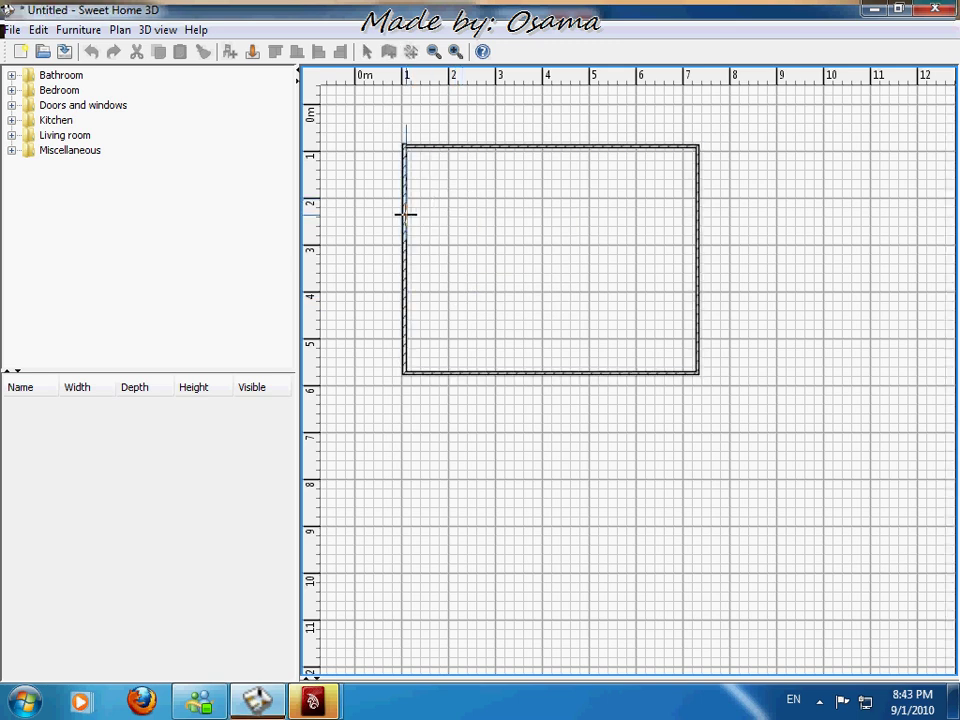
pyautogui.click(474, 214)
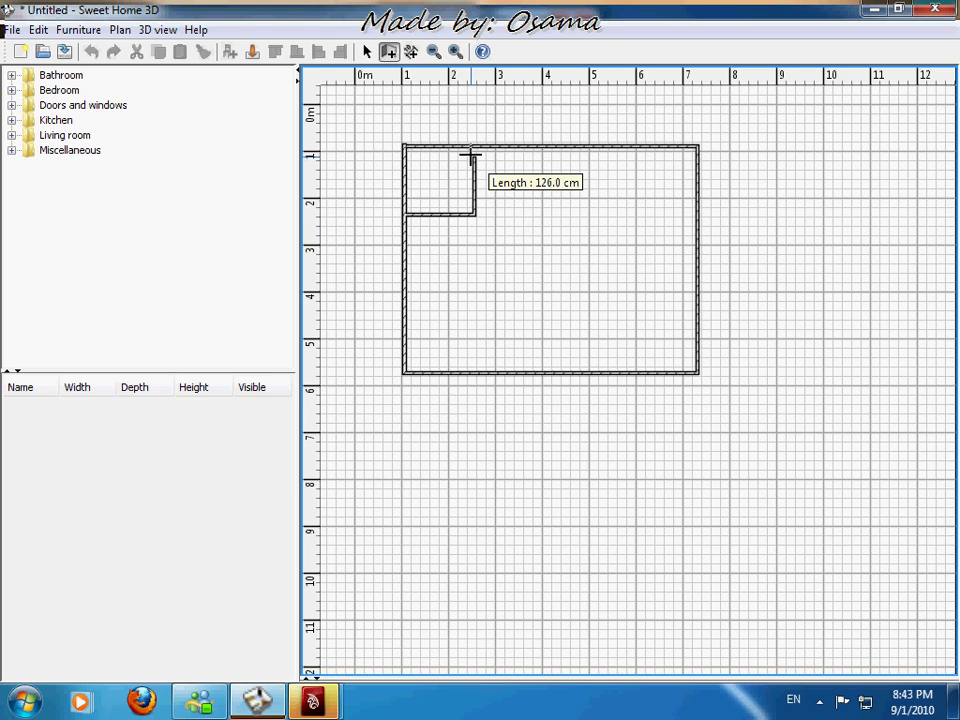
pyautogui.click(475, 148)
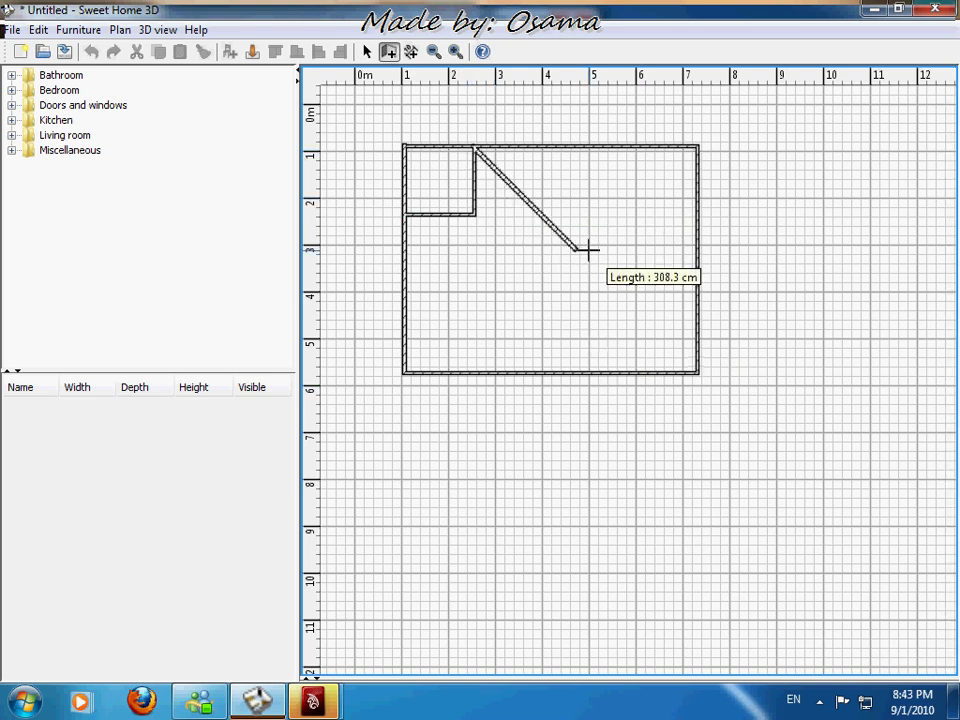
pyautogui.press('Escape')
# Step: Close Sweet Home 3D without saving, switch to a maximized Maya window, and view the whole house model from above
pyautogui.click(928, 12)
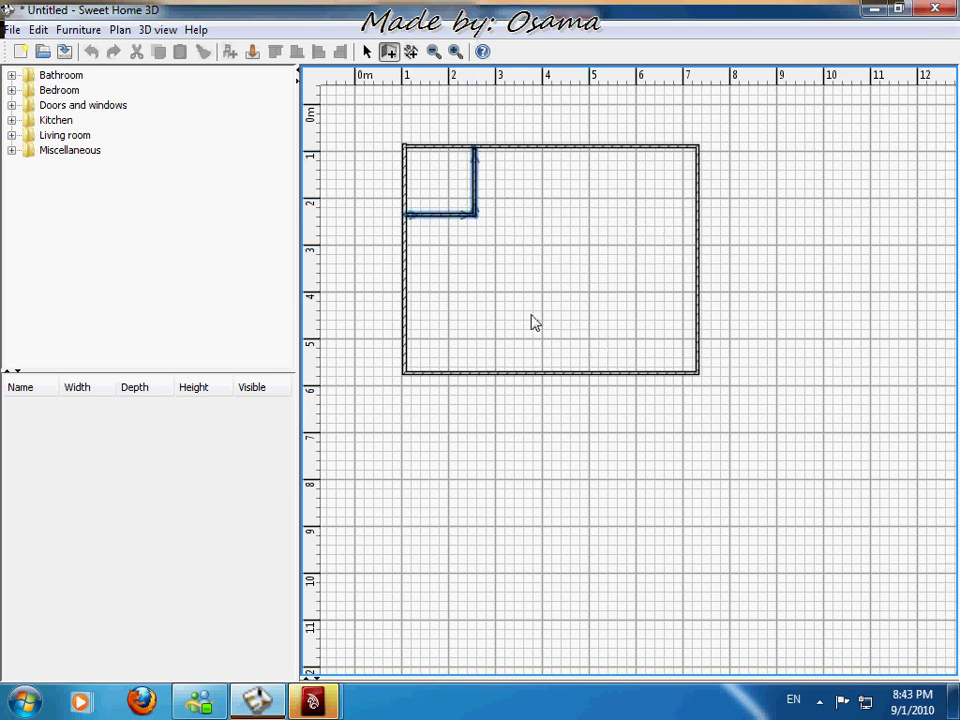
pyautogui.click(500, 394)
pyautogui.click(311, 703)
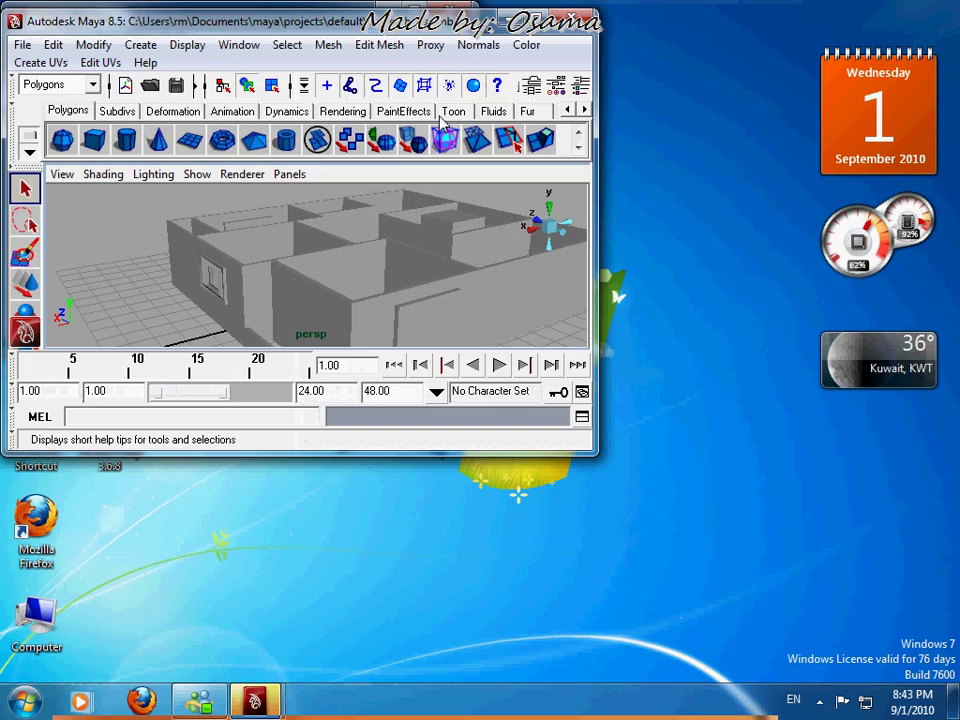
pyautogui.click(541, 19)
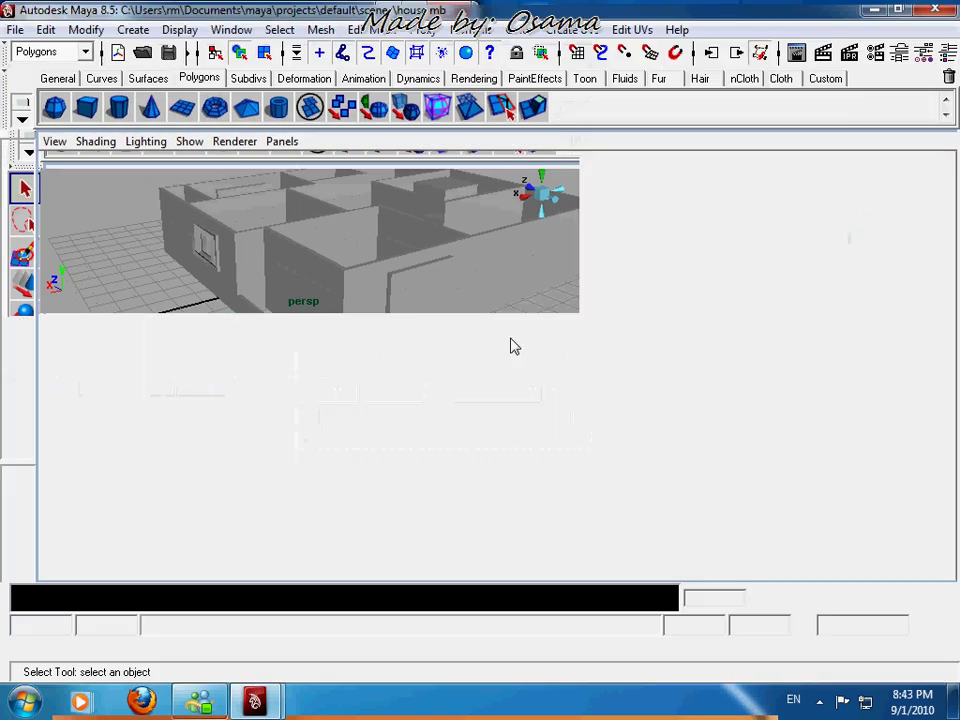
pyautogui.scroll(-3, 563, 418)
pyautogui.keyDown('alt'); pyautogui.moveTo(699, 444); pyautogui.dragTo(560, 380); pyautogui.keyUp('alt')
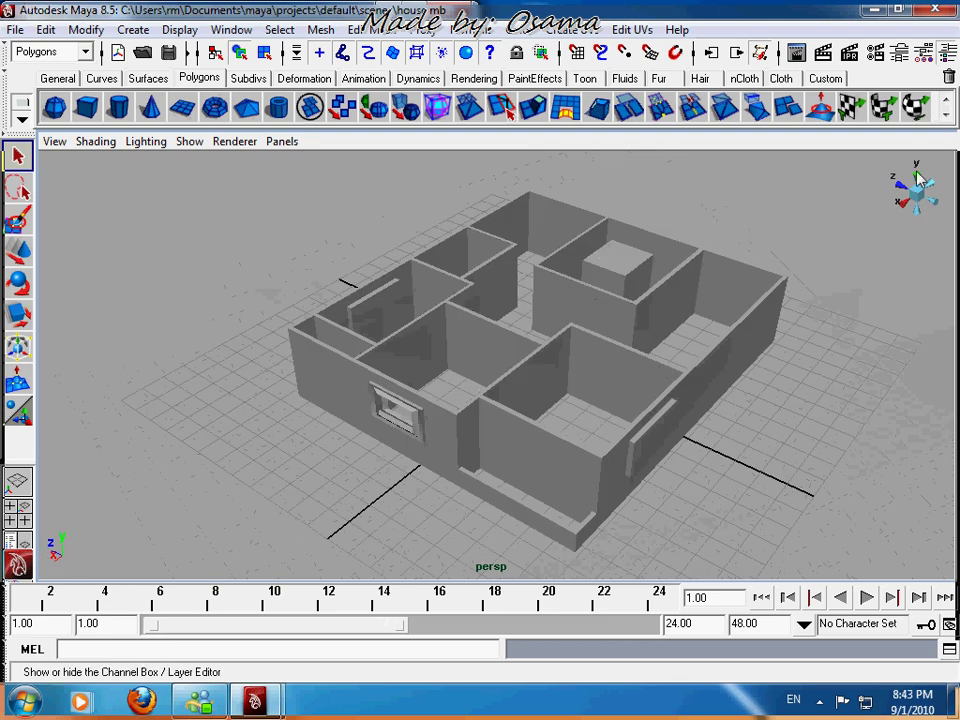
# Step: Show the Channel Box / Layer Editor and hide the home_layer and elevator layers
pyautogui.click(946, 52)
pyautogui.click(805, 518)
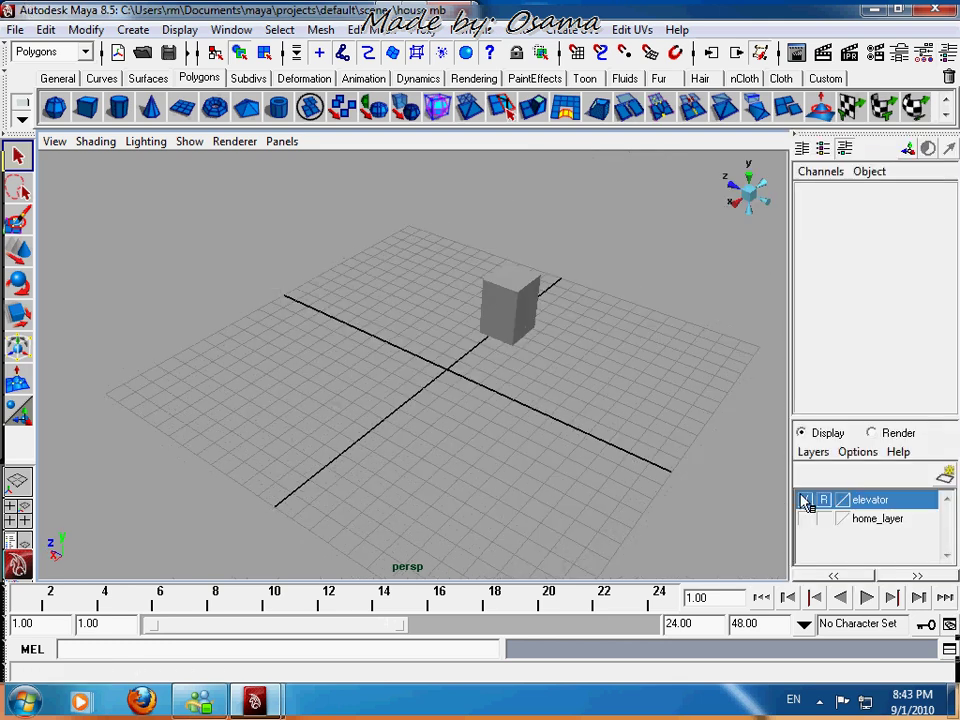
pyautogui.click(805, 499)
pyautogui.click(15, 29)
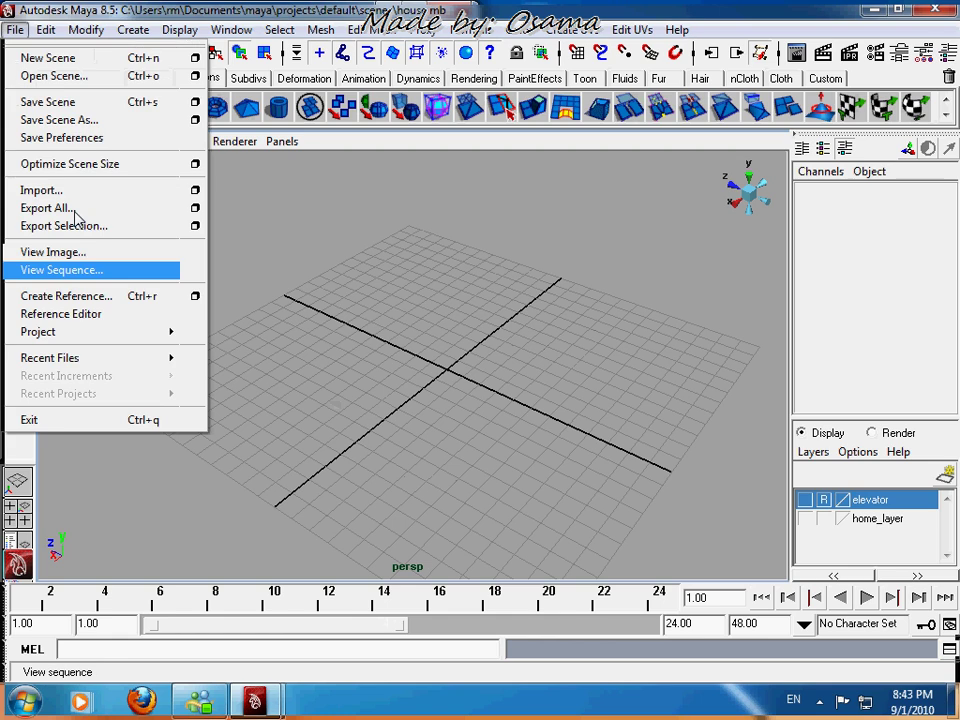
pyautogui.click(224, 18)
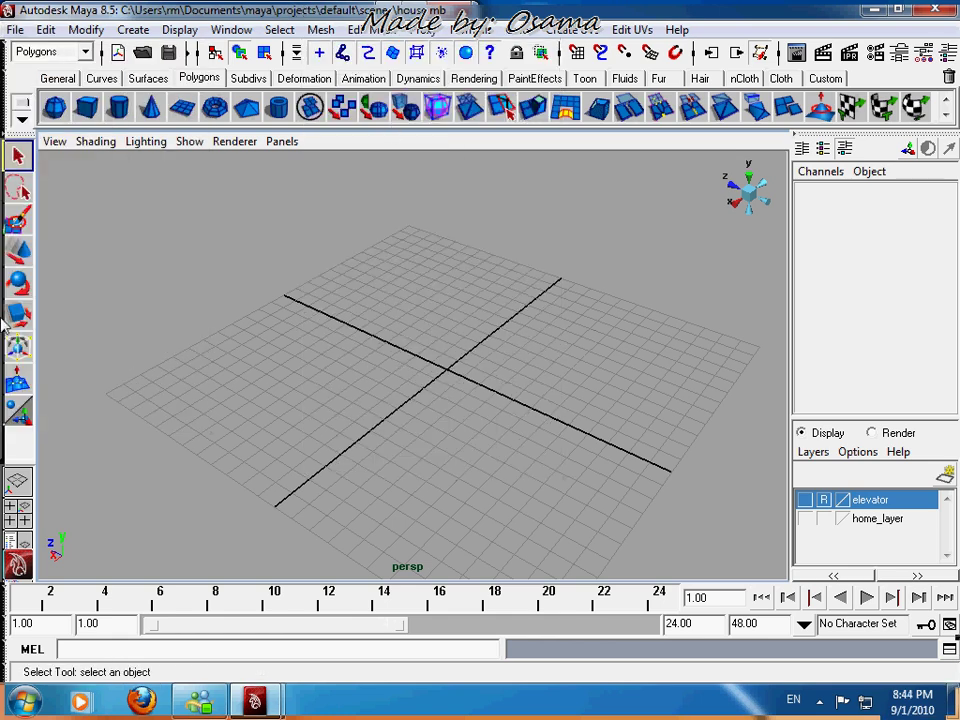
# Step: In a top view, draw a polygon plane about 11 by 7 grid units and set its X, Y and Z translation to 0
pyautogui.click(182, 107)
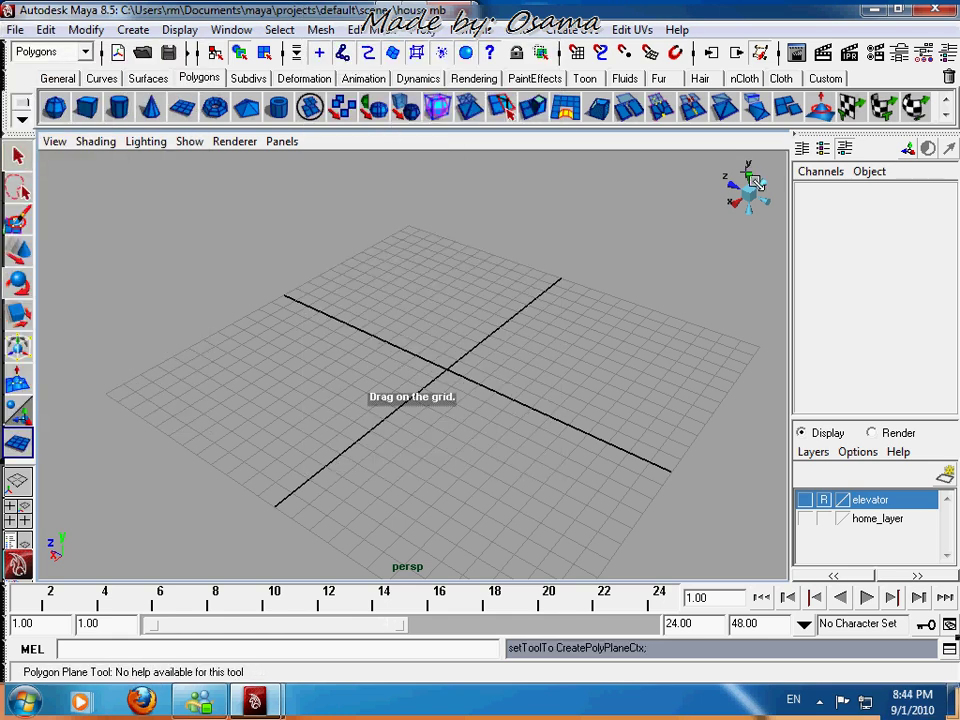
pyautogui.click(749, 168)
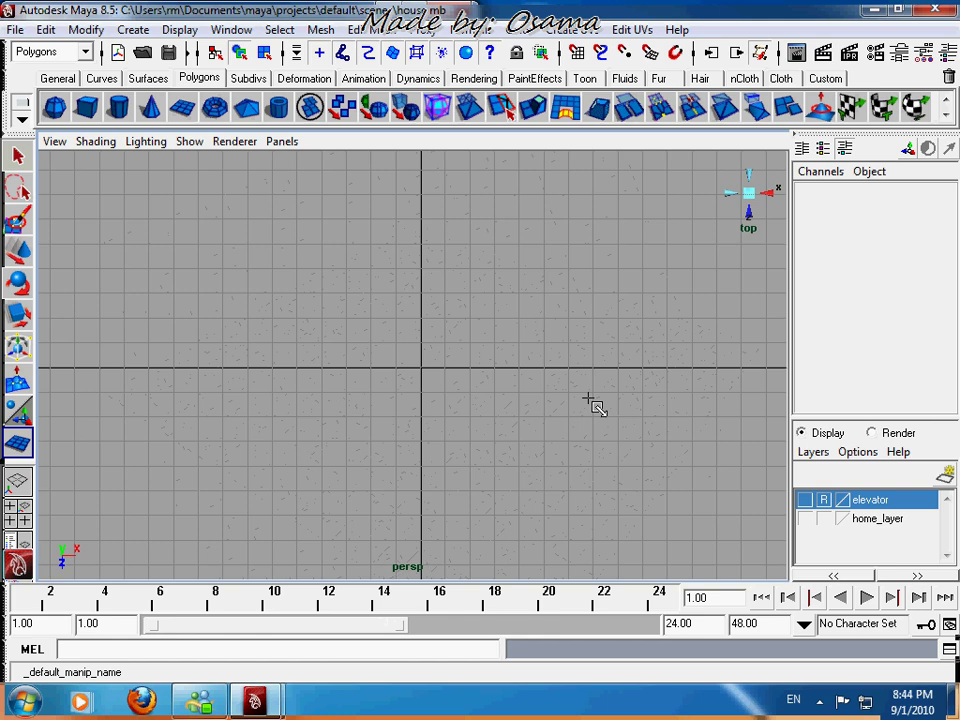
pyautogui.click(182, 107)
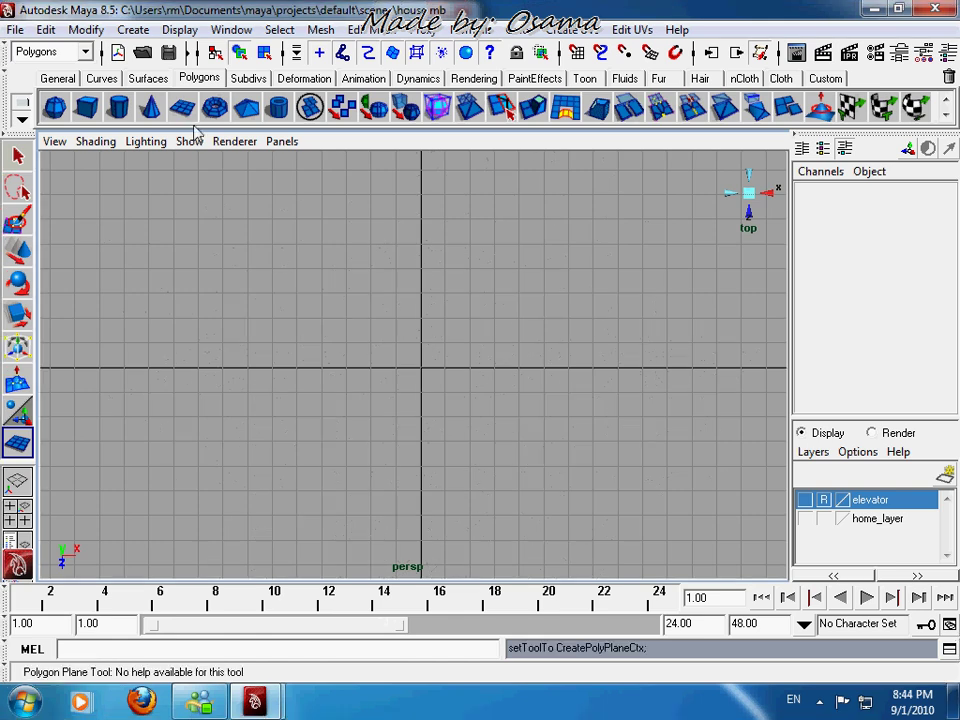
pyautogui.moveTo(347, 320); pyautogui.dragTo(610, 498)
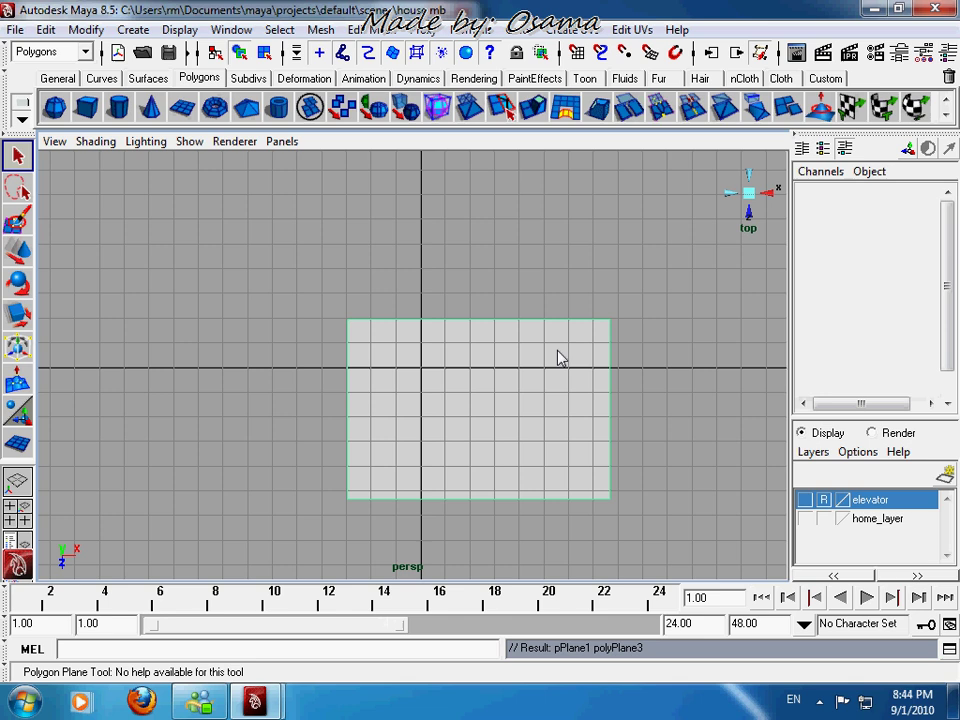
pyautogui.moveTo(913, 258); pyautogui.dragTo(890, 205)
pyautogui.write('0')
pyautogui.press('Return')
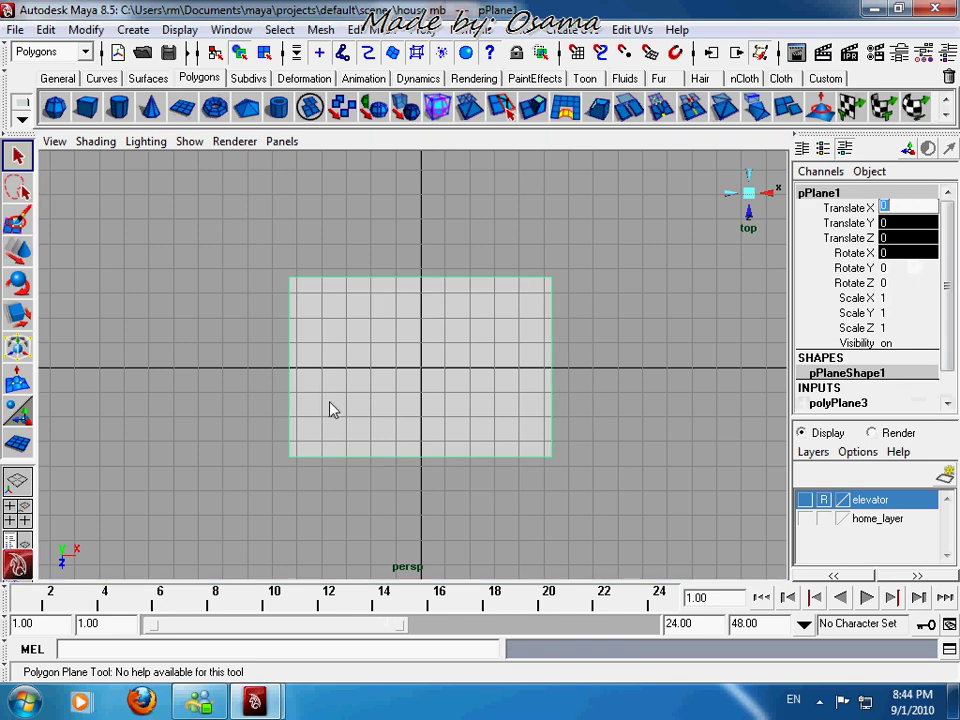
# Step: Assign a new Lambert material to the plane and name it blue_print
pyautogui.moveTo(447, 333); pyautogui.dragTo(578, 95, button='right')
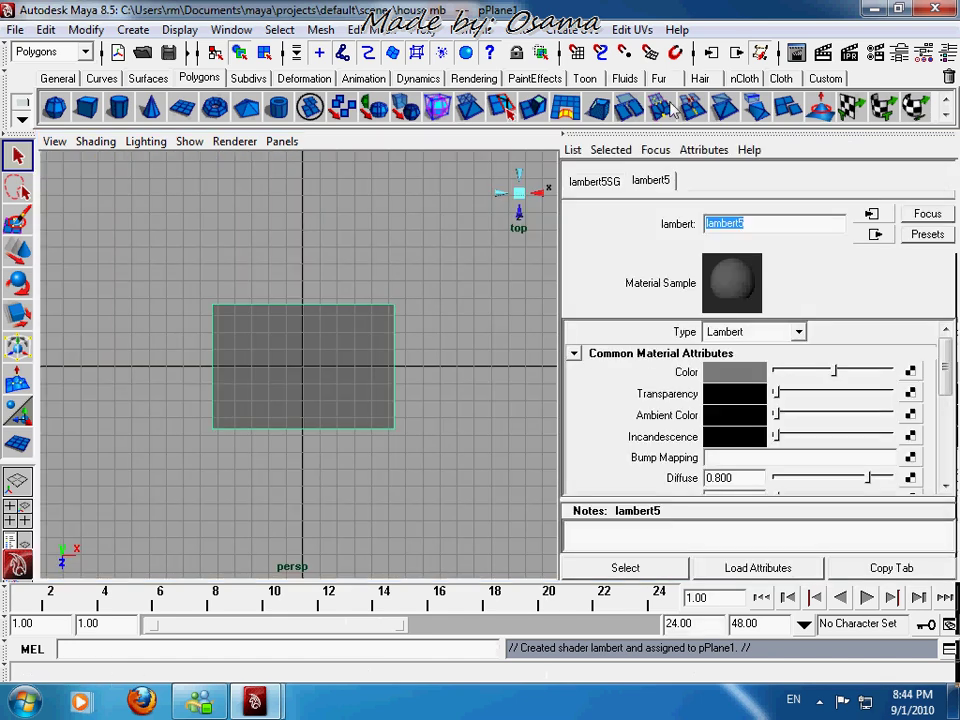
pyautogui.write('blue ')
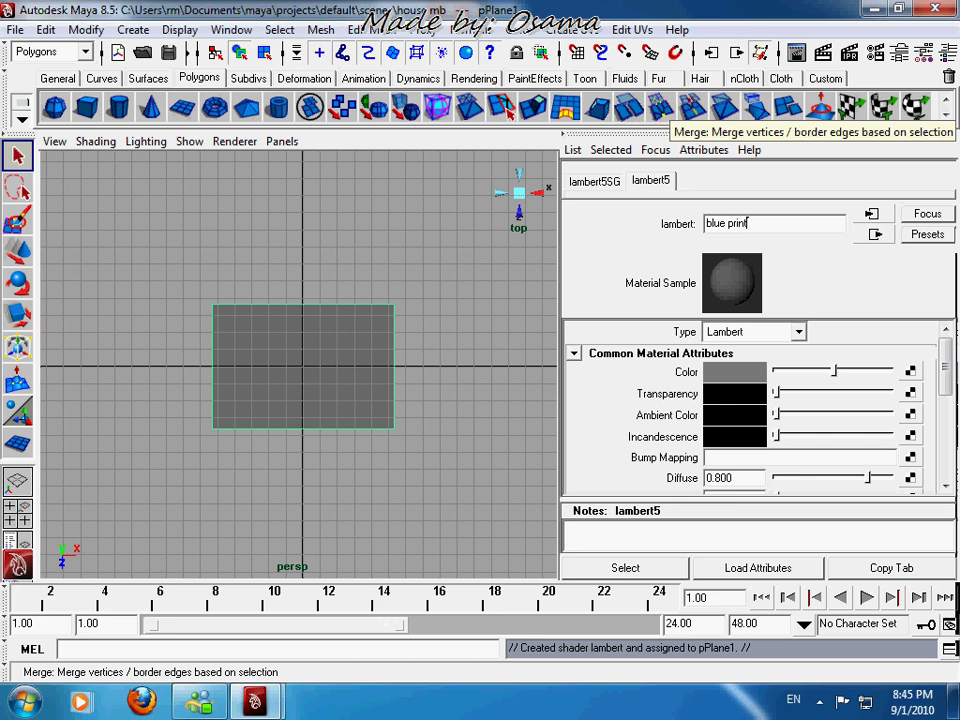
pyautogui.write('print')
pyautogui.press('Return')
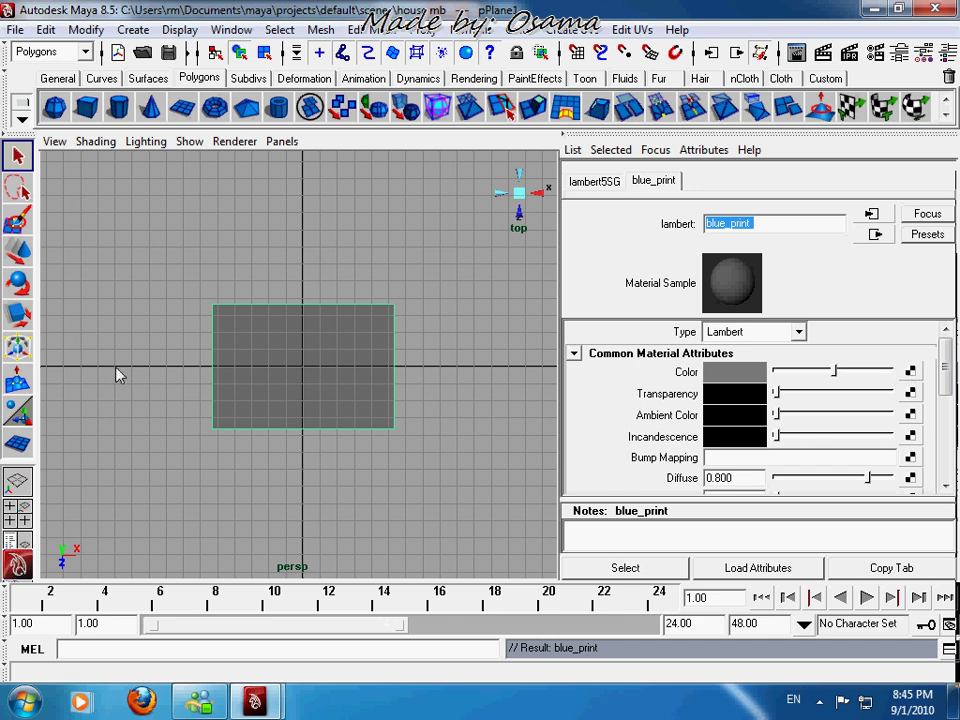
# Step: Map the blue_print material's color to a file texture using the home image from the project's textures folder
pyautogui.click(910, 371)
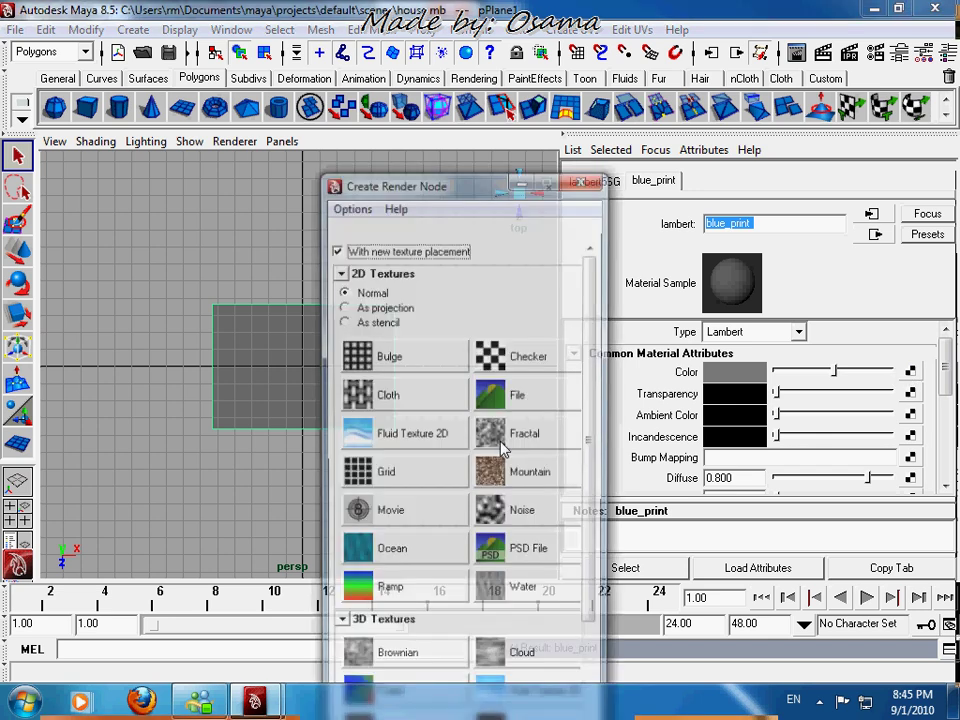
pyautogui.click(557, 400)
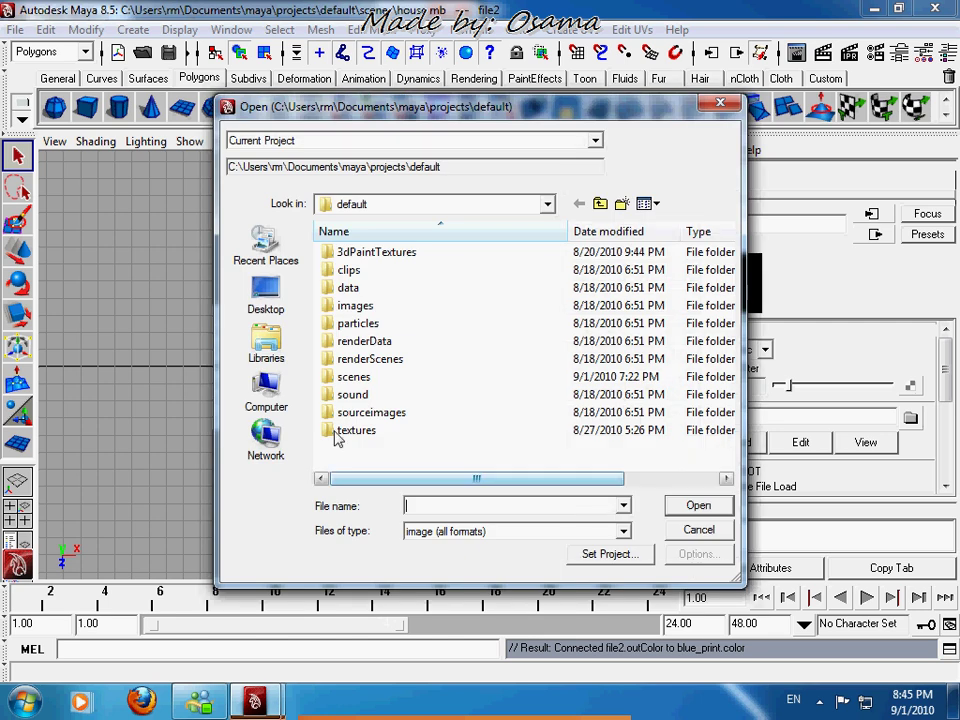
pyautogui.doubleClick(338, 432)
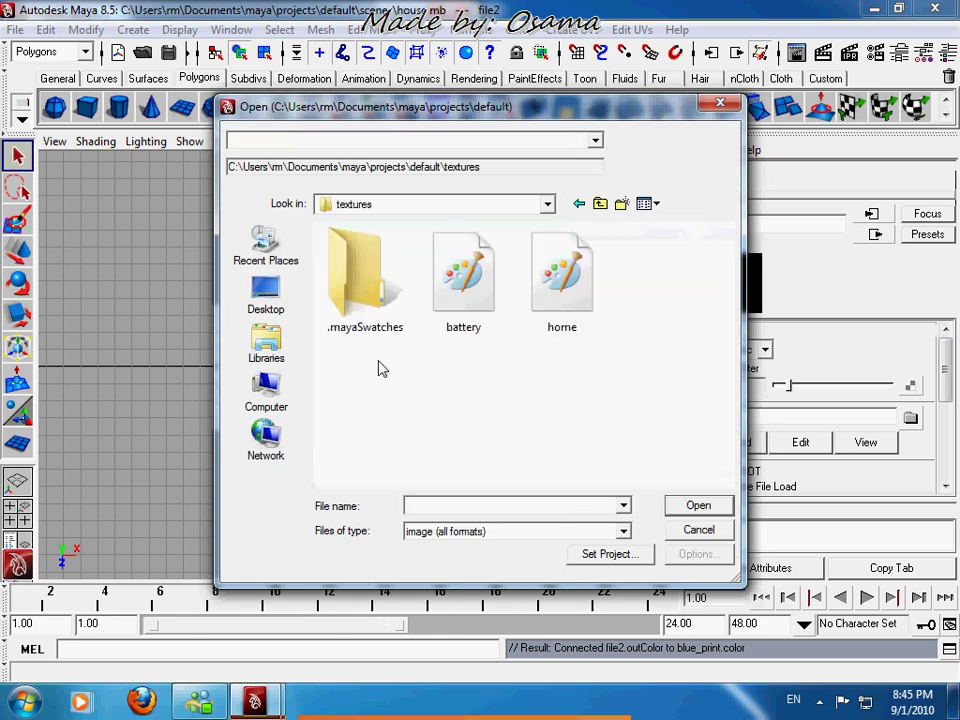
pyautogui.doubleClick(565, 281)
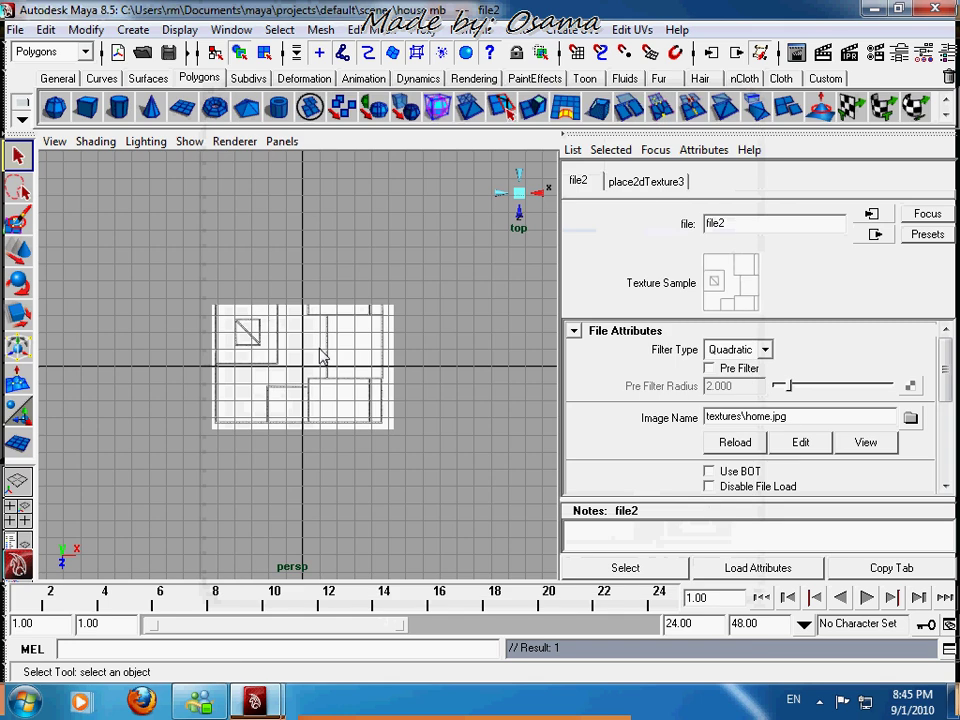
# Step: Open the UV Texture Editor for the textured plane and select the two UVs along its upper edge for moving
pyautogui.click(361, 338)
pyautogui.scroll(6, 304, 334)
pyautogui.keyDown('alt'); pyautogui.moveTo(266, 277); pyautogui.dragTo(401, 558, button='middle'); pyautogui.keyUp('alt')
pyautogui.scroll(-3, 258, 405)
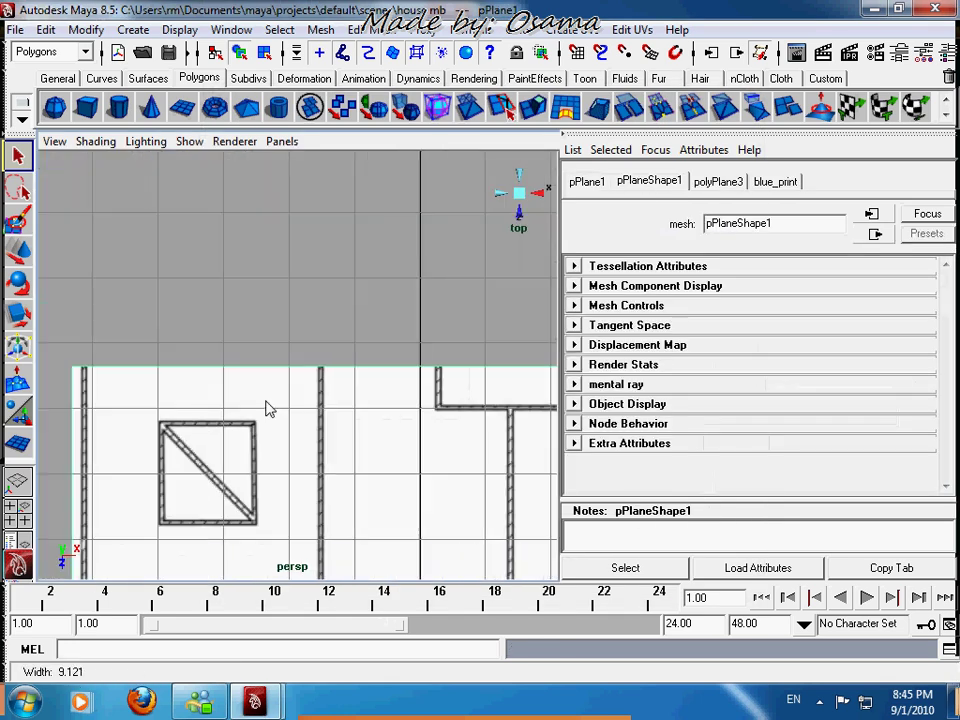
pyautogui.scroll(-3, 306, 405)
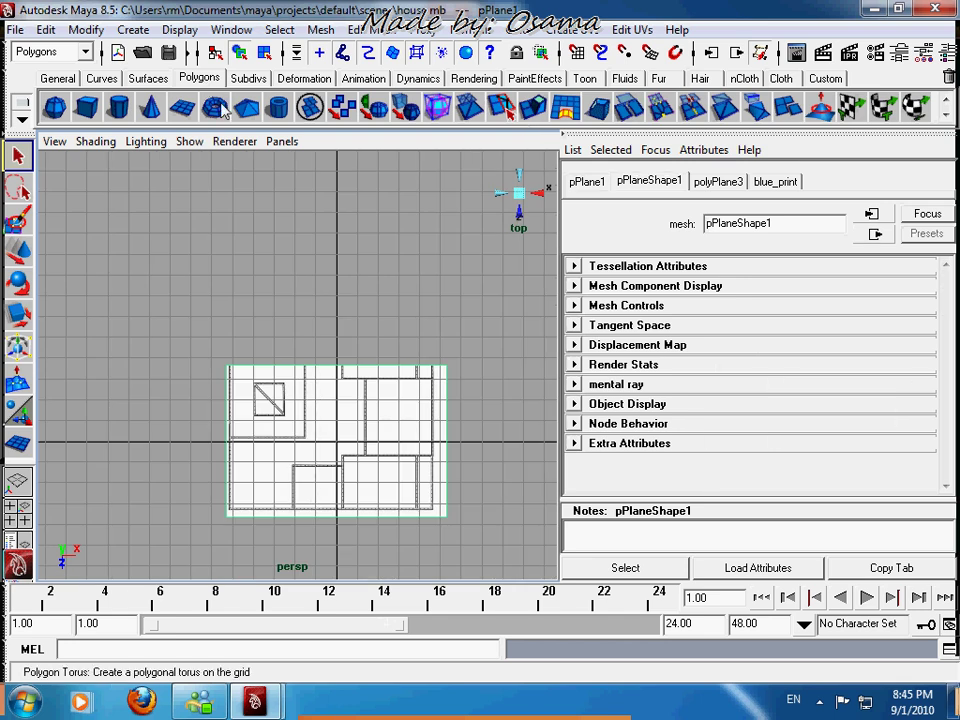
pyautogui.scroll(-1, 213, 109)
pyautogui.click(89, 114)
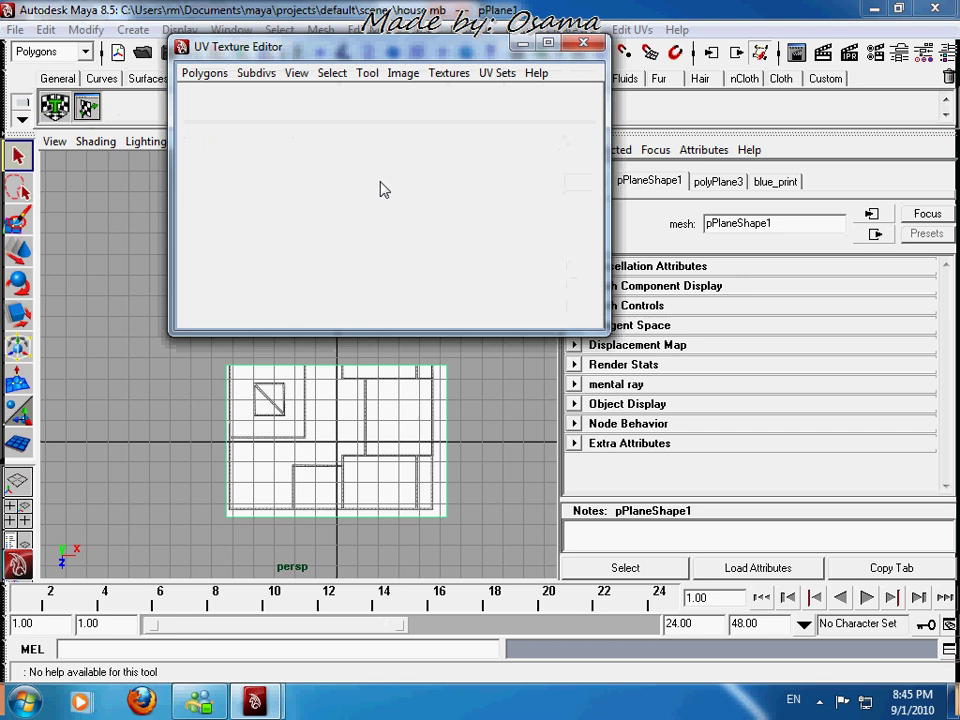
pyautogui.moveTo(371, 399); pyautogui.dragTo(430, 334, button='right')
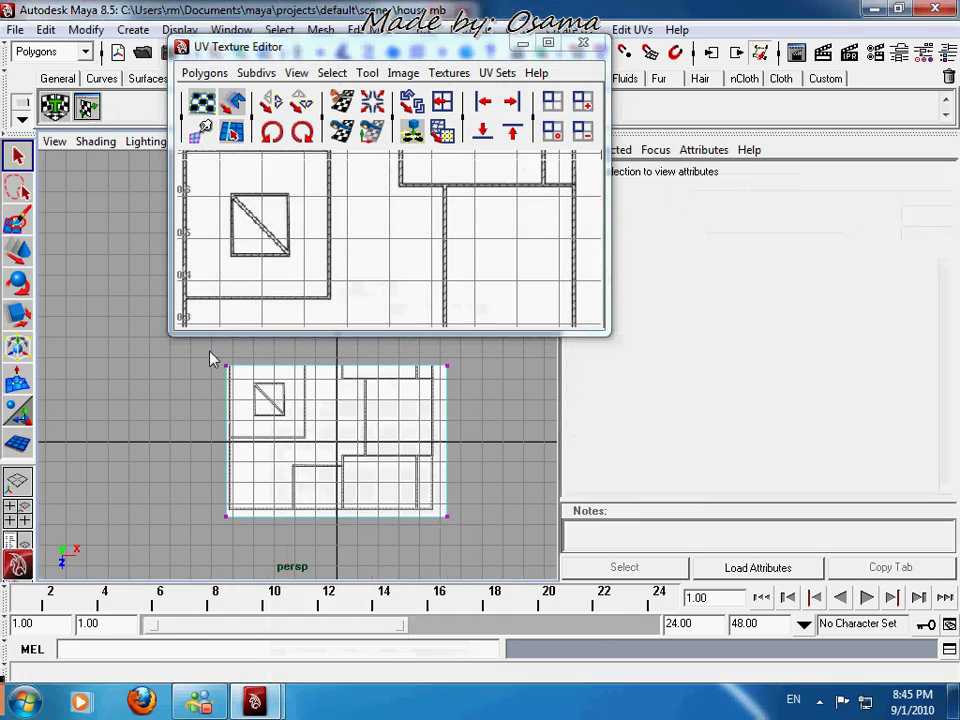
pyautogui.moveTo(210, 360); pyautogui.dragTo(491, 420)
pyautogui.click(17, 252)
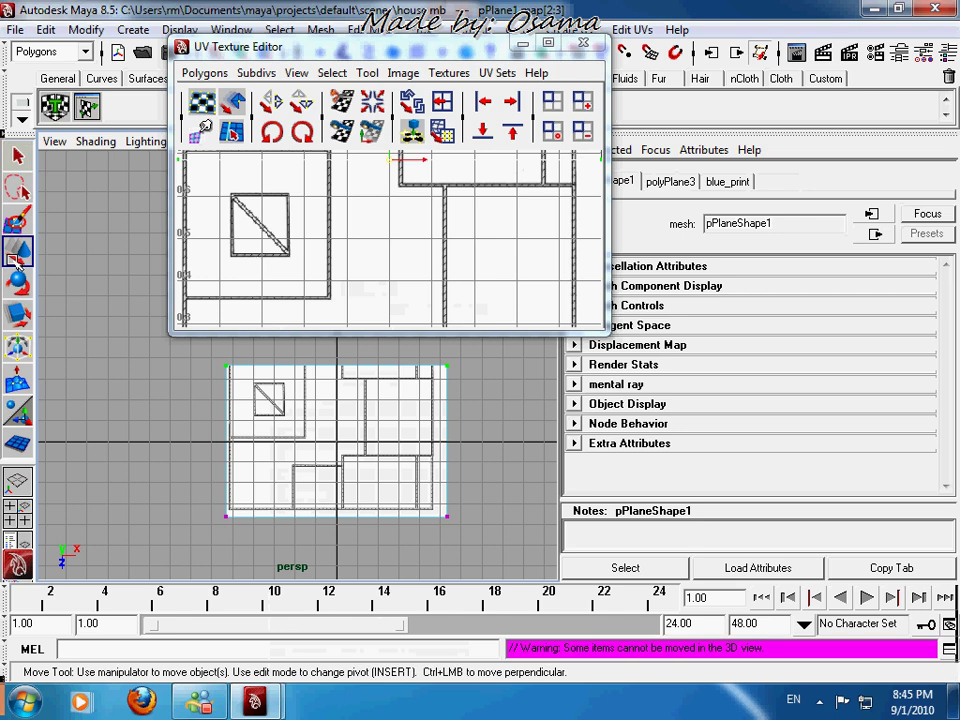
# Step: In the maximized UV Texture Editor, move the selected UVs up to the floor plan image's top edge, then close the editor
pyautogui.click(549, 43)
pyautogui.scroll(-2, 480, 248)
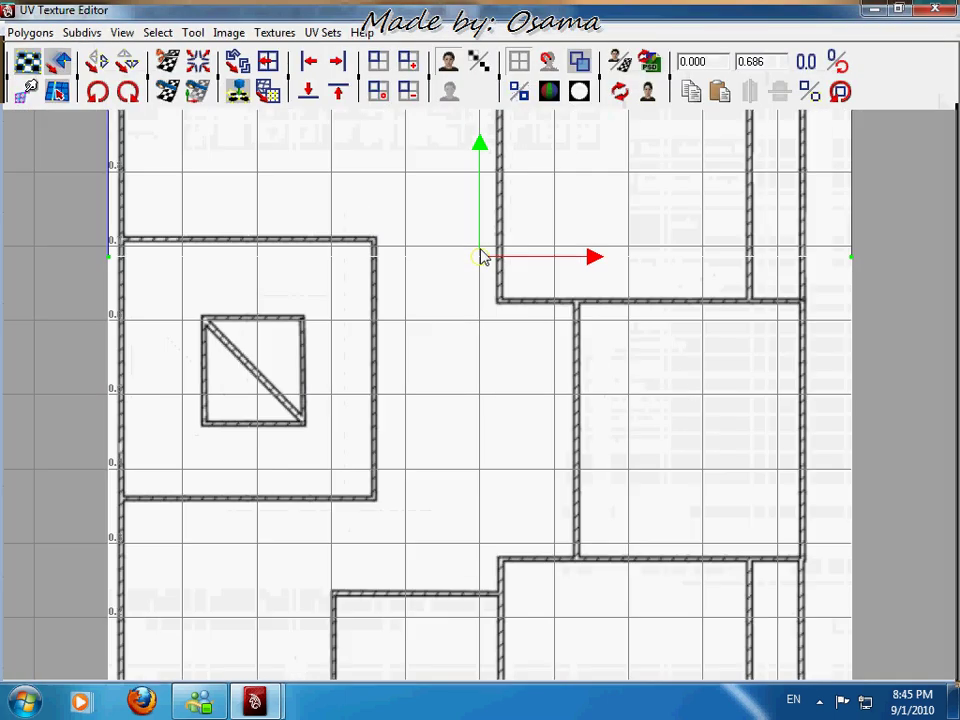
pyautogui.scroll(-2, 480, 248)
pyautogui.moveTo(480, 192); pyautogui.dragTo(478, 50)
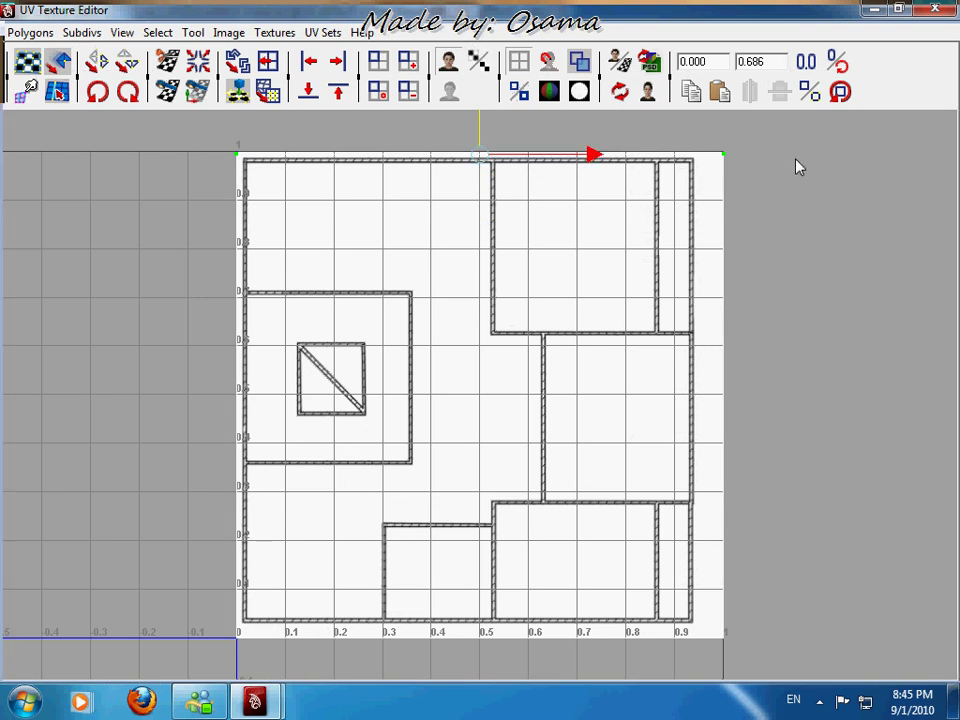
pyautogui.rightClick(464, 254)
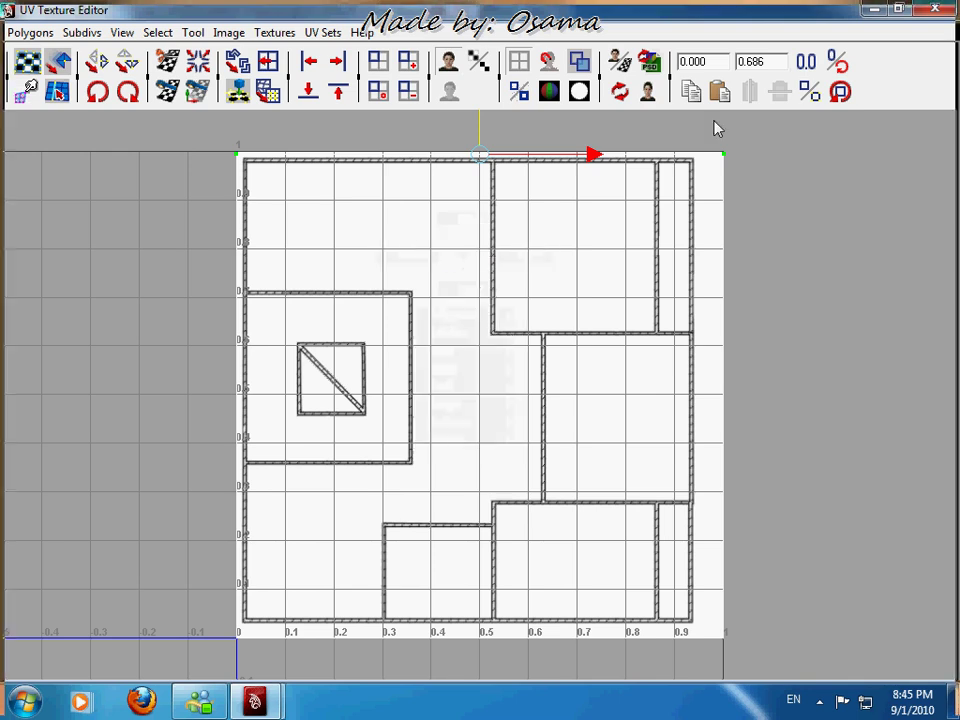
pyautogui.click(935, 9)
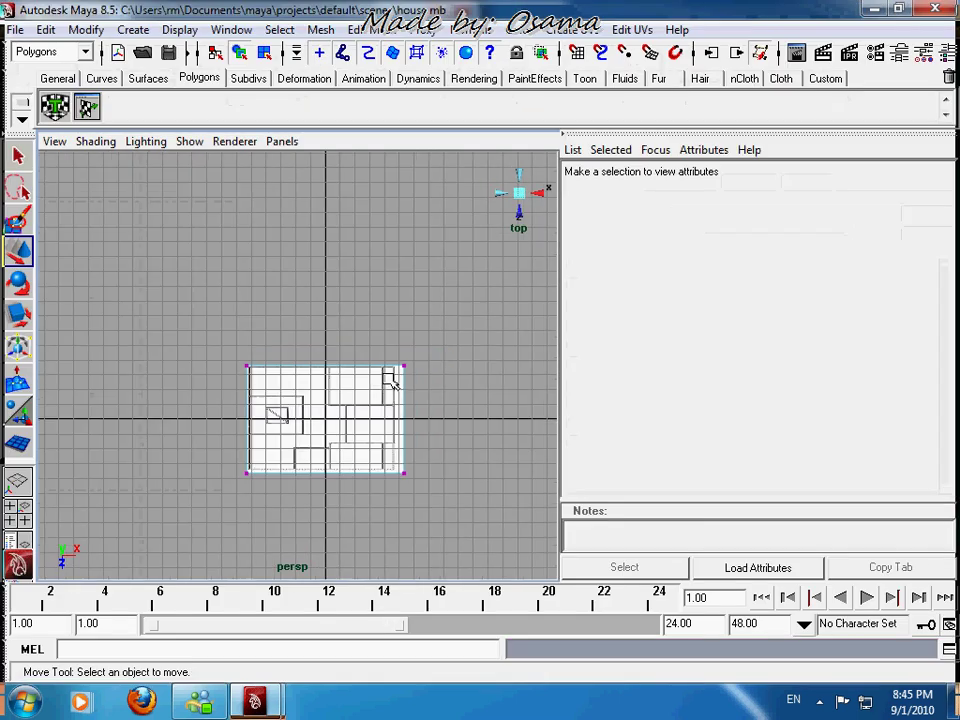
# Step: Return the plane to object mode and hide the Attribute Editor
pyautogui.scroll(5, 391, 378)
pyautogui.keyDown('alt'); pyautogui.moveTo(348, 376); pyautogui.dragTo(325, 301, button='middle'); pyautogui.keyUp('alt')
pyautogui.moveTo(298, 309); pyautogui.dragTo(352, 274, button='right')
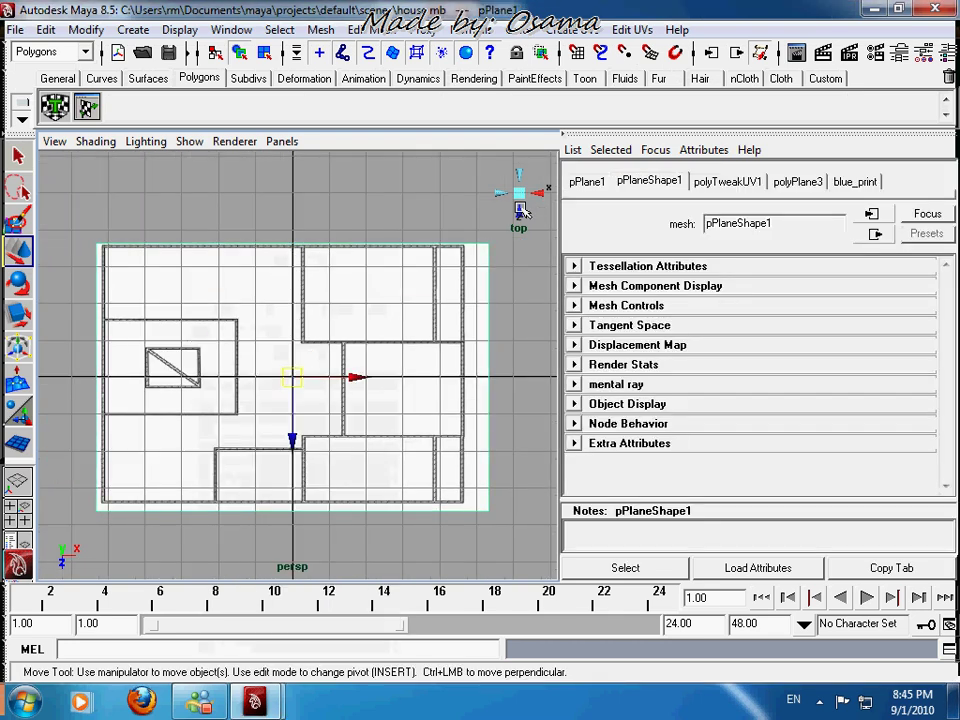
pyautogui.hotkey('ctrl', 'a')
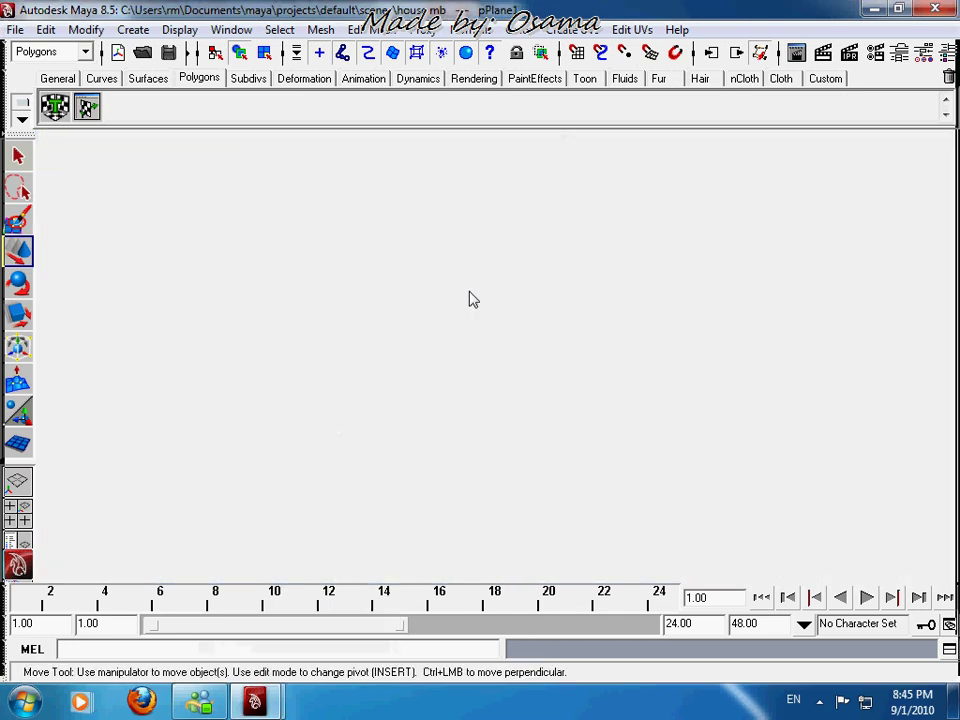
# Step: In the four-view layout, switch the pane showing the persp camera to the orthographic top view
pyautogui.press('space')
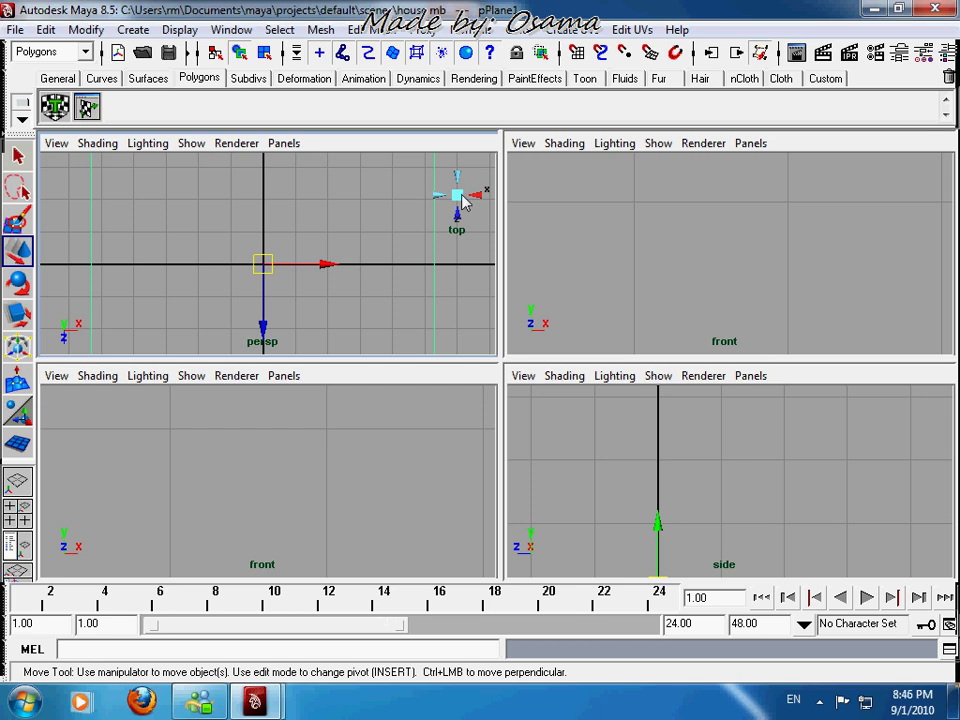
pyautogui.press('space')
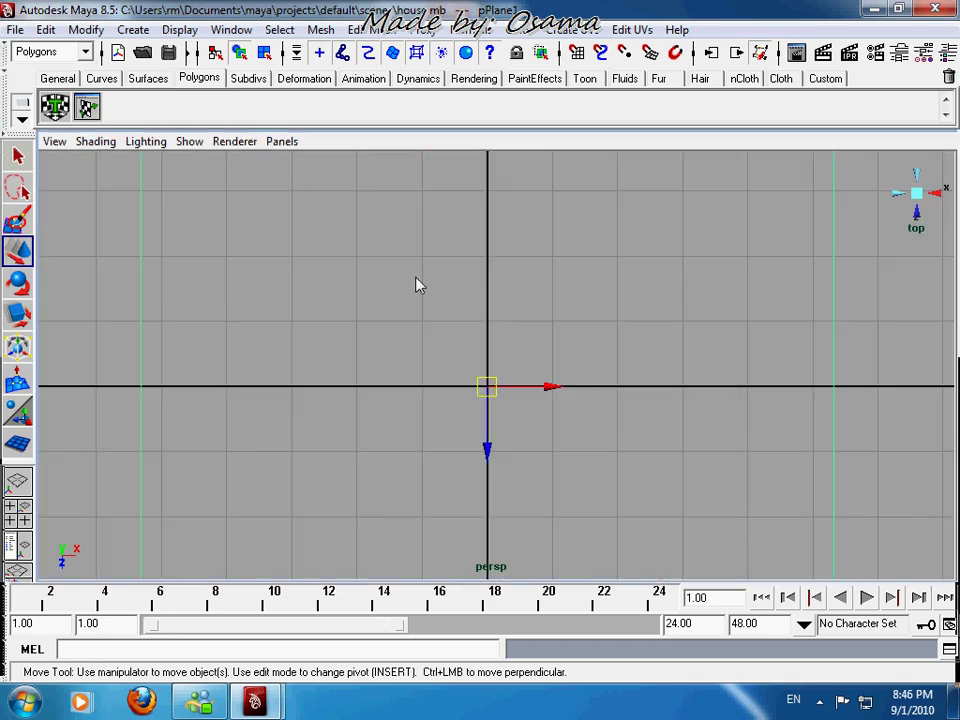
pyautogui.press('f')
pyautogui.scroll(2, 432, 283)
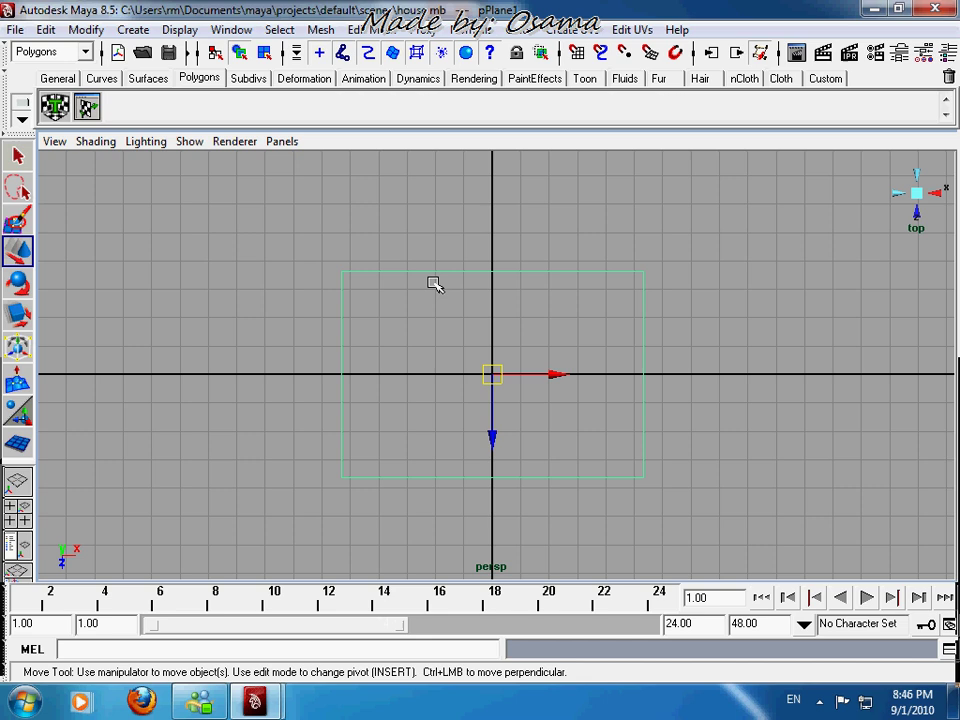
pyautogui.press('space')
pyautogui.click(284, 143)
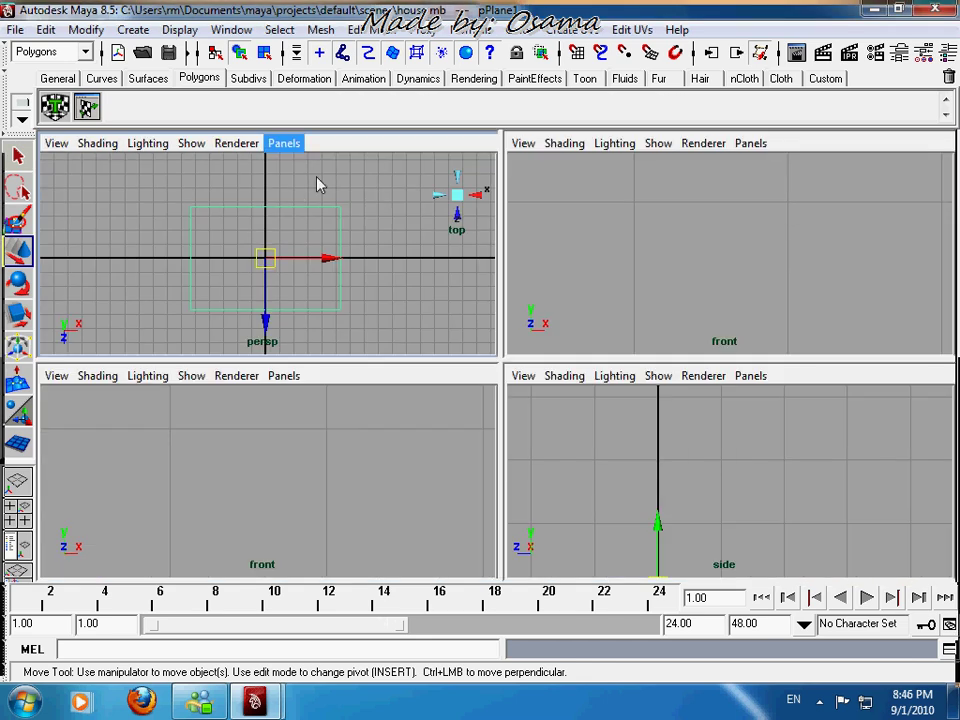
pyautogui.moveTo(320, 185)
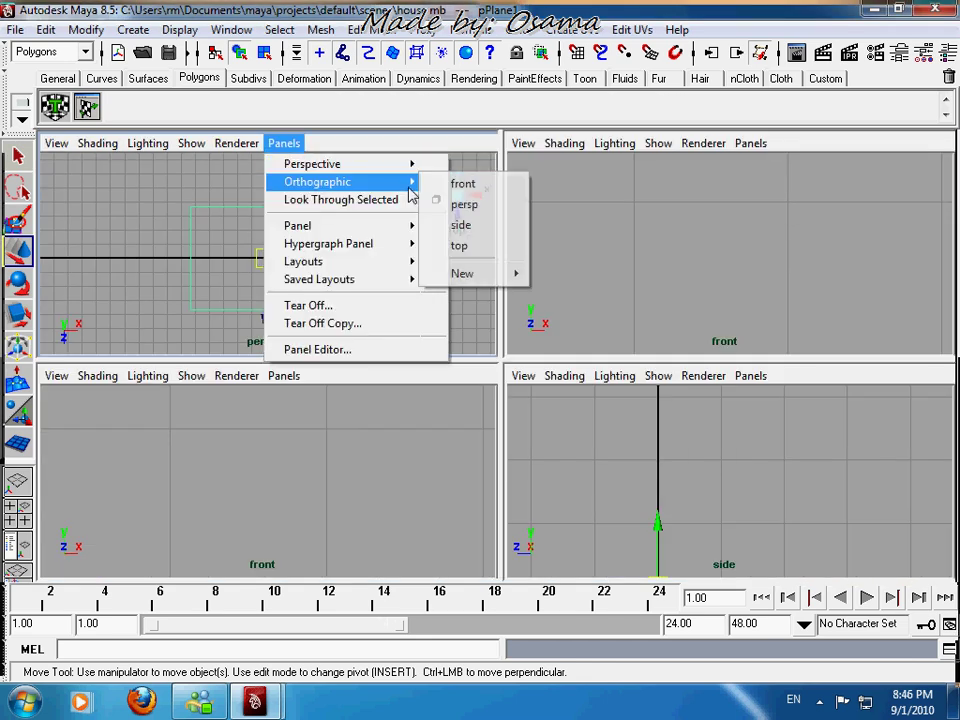
pyautogui.click(480, 247)
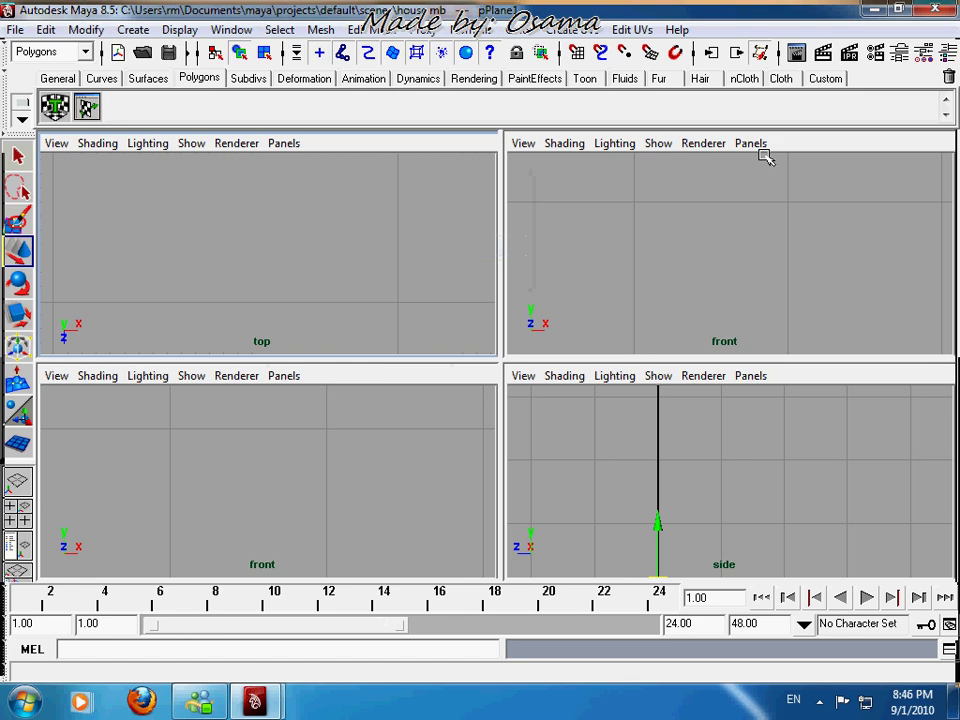
# Step: Switch the front-view pane beside the top view to the persp camera, leaving the other front and side panes assigned
pyautogui.click(752, 145)
pyautogui.moveTo(778, 172)
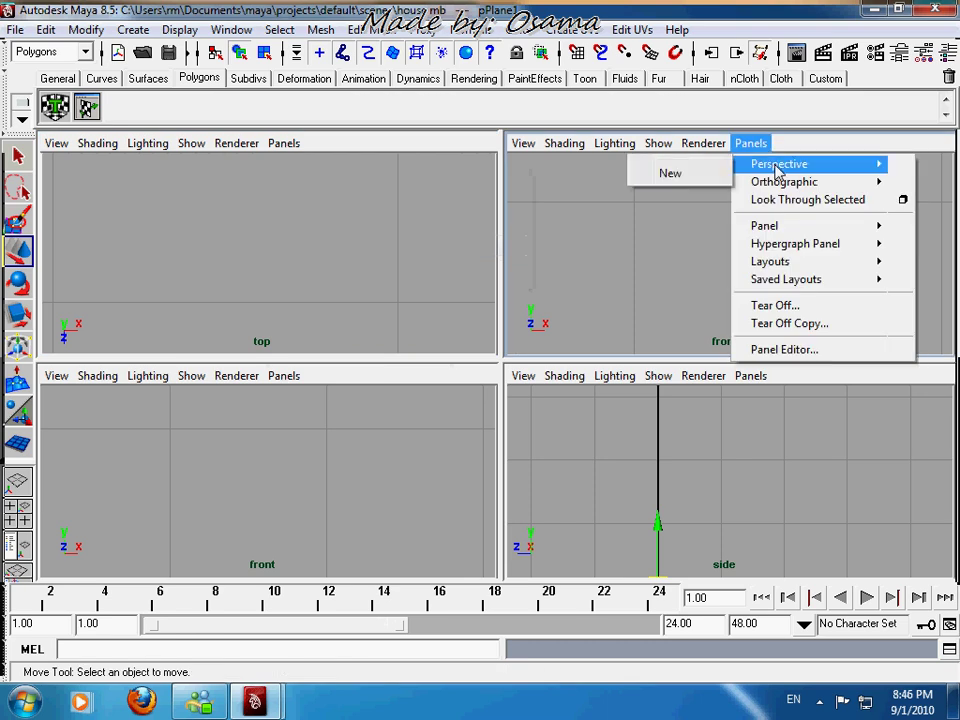
pyautogui.click(674, 206)
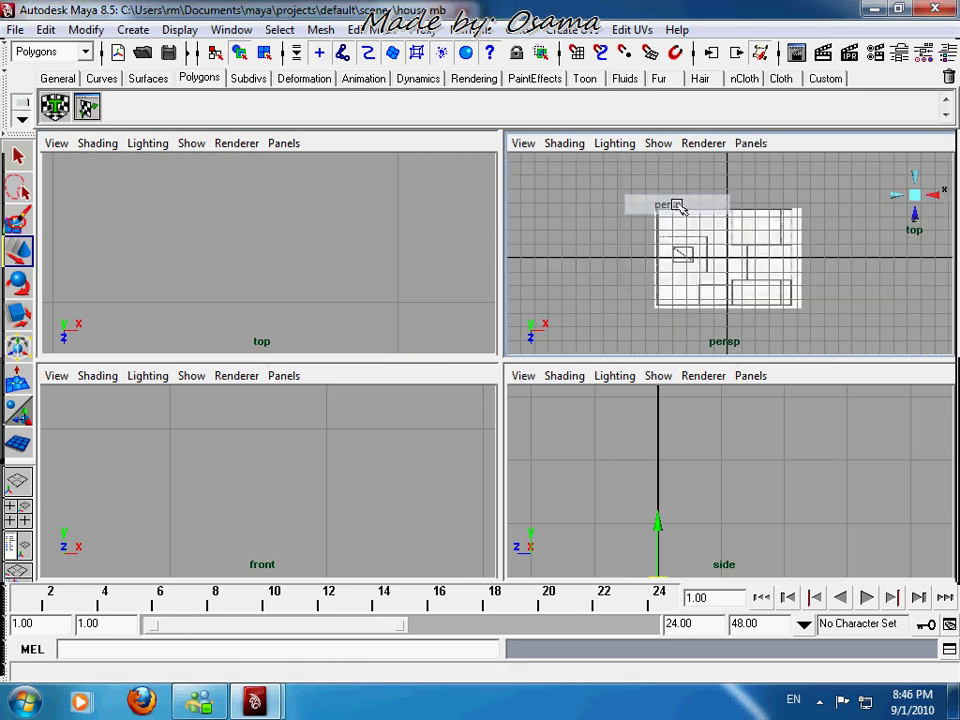
pyautogui.scroll(-3, 565, 484)
pyautogui.scroll(-6, 299, 489)
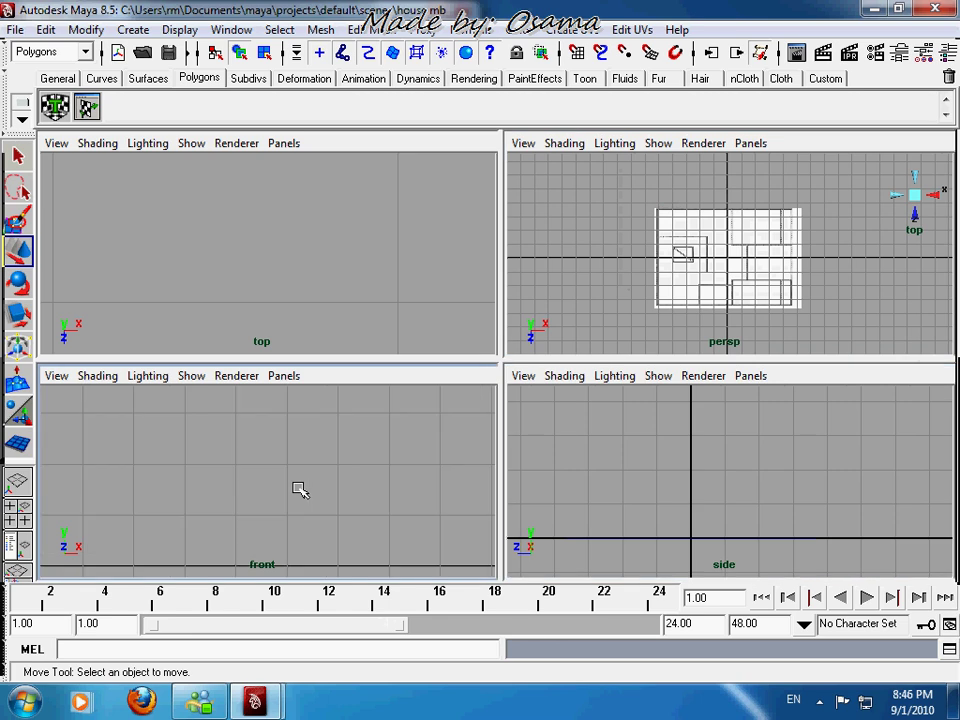
pyautogui.scroll(-2, 300, 487)
pyautogui.scroll(-8, 283, 289)
pyautogui.scroll(-3, 400, 296)
# Step: Inspect the textured plane at an angle in the perspective view and maximize the top view on the floor plan
pyautogui.press('space')
pyautogui.scroll(4, 553, 293)
pyautogui.scroll(-3, 893, 220)
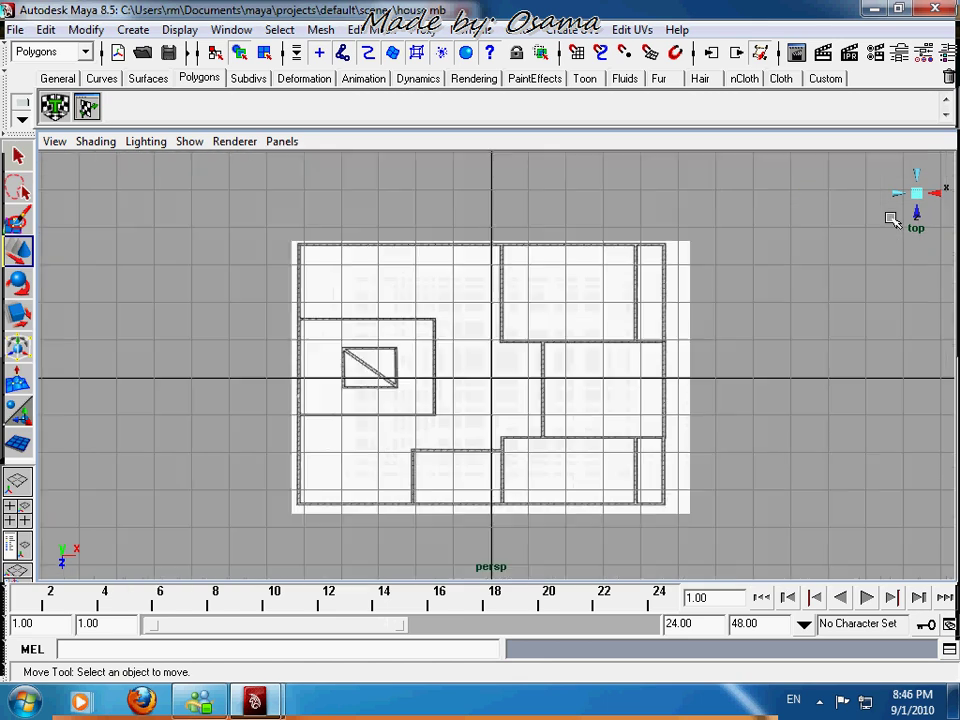
pyautogui.keyDown('alt'); pyautogui.moveTo(600, 330); pyautogui.dragTo(587, 387); pyautogui.keyUp('alt')
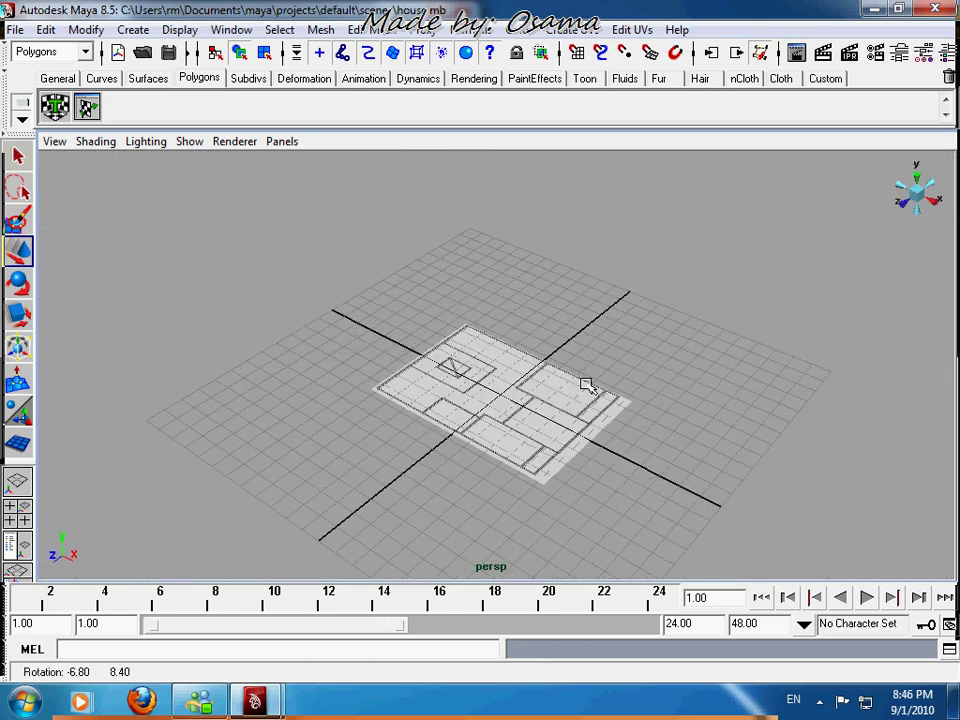
pyautogui.press('space')
pyautogui.press('space')
pyautogui.scroll(3, 317, 306)
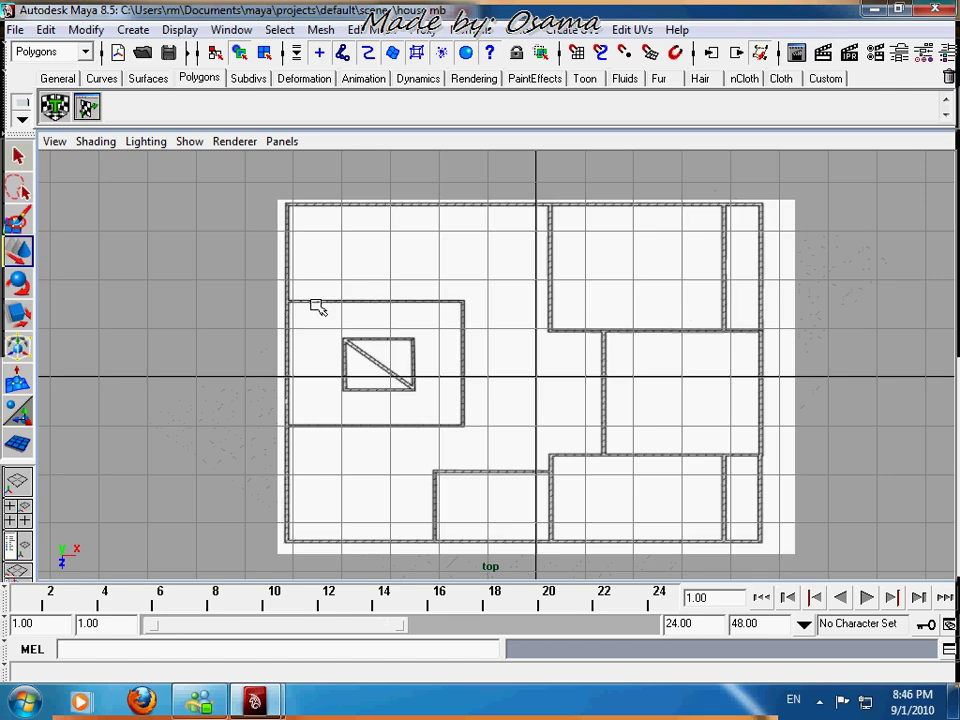
pyautogui.keyDown('alt'); pyautogui.moveTo(446, 366); pyautogui.dragTo(510, 345, button='middle'); pyautogui.keyUp('alt')
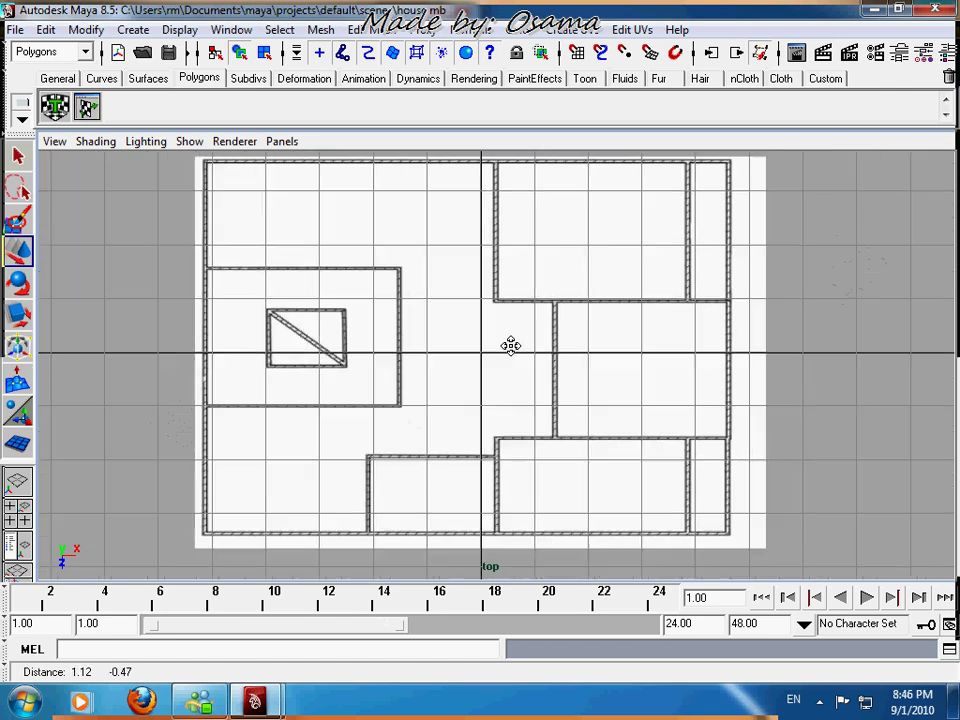
# Step: Cycle the top view through wireframe and plain shaded display and return it to textured display
pyautogui.press('4')
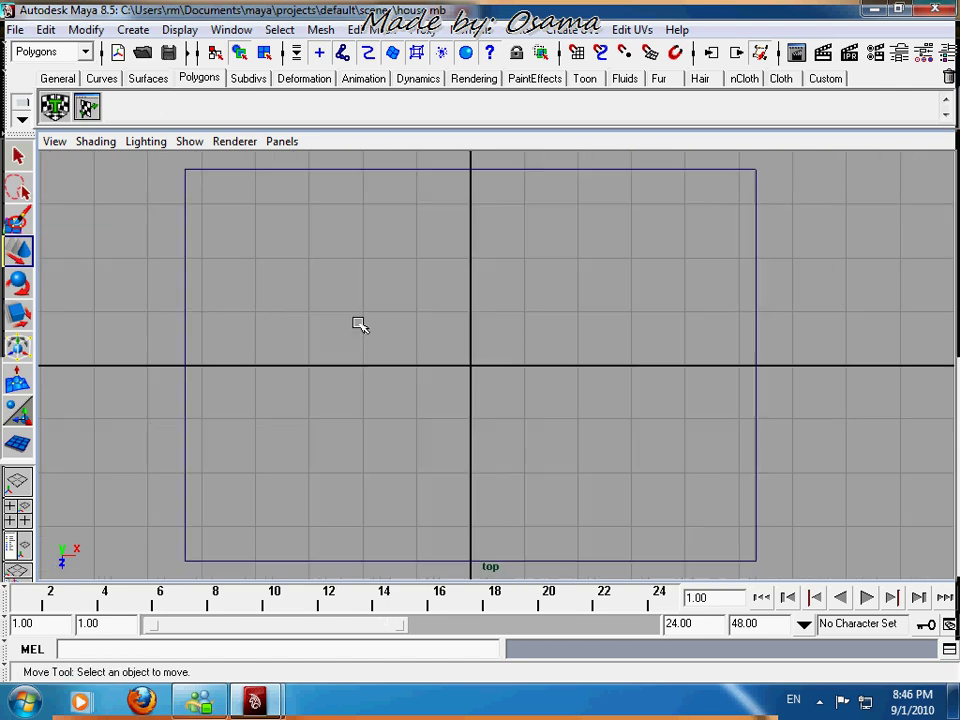
pyautogui.press('5')
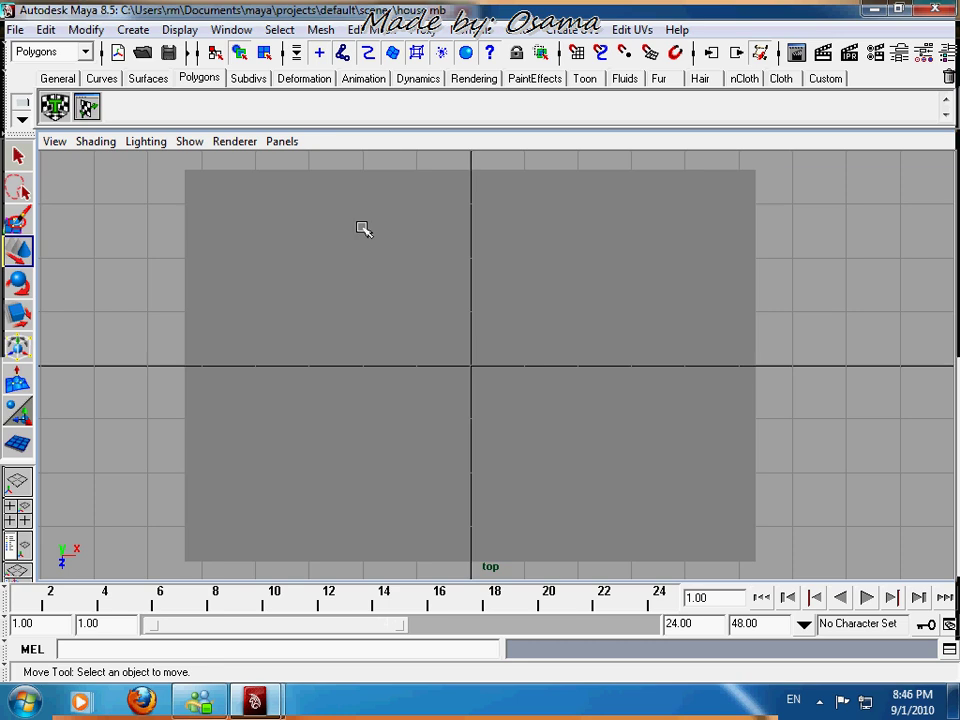
pyautogui.click(460, 326)
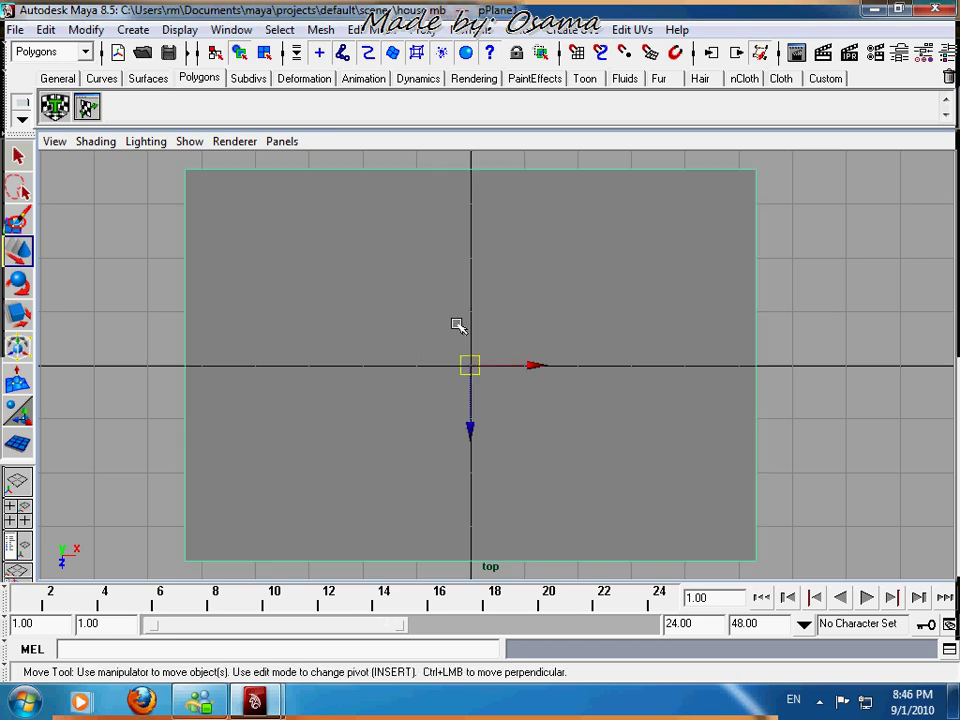
pyautogui.click(133, 315)
pyautogui.press('6')
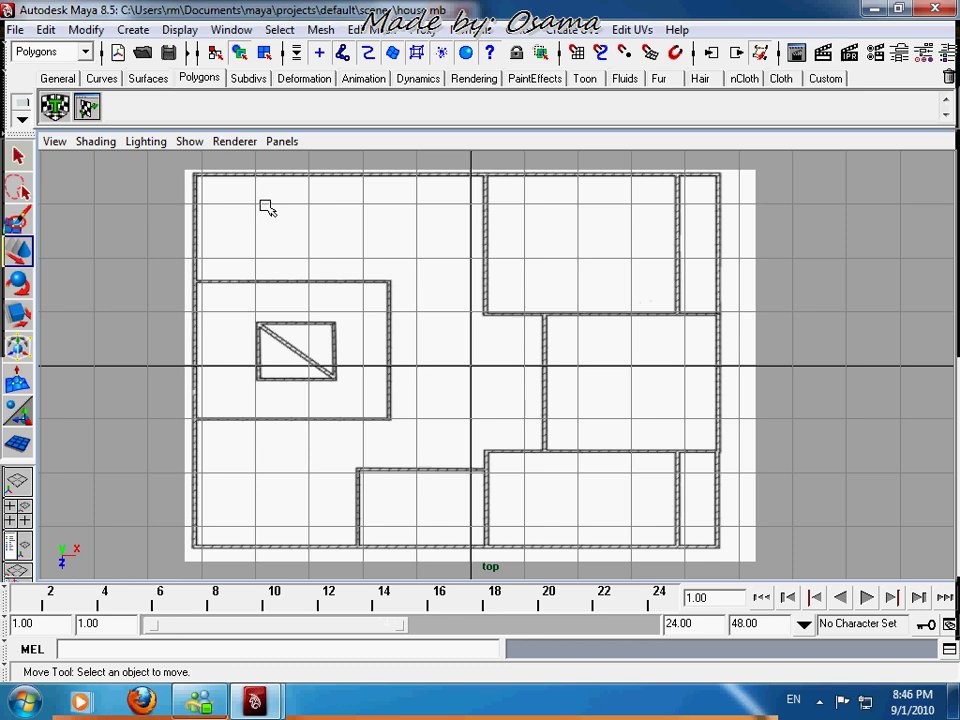
# Step: Draw a thin polygon plane over the horizontal wall above the small box with the diagonal
pyautogui.scroll(1, 257, 106)
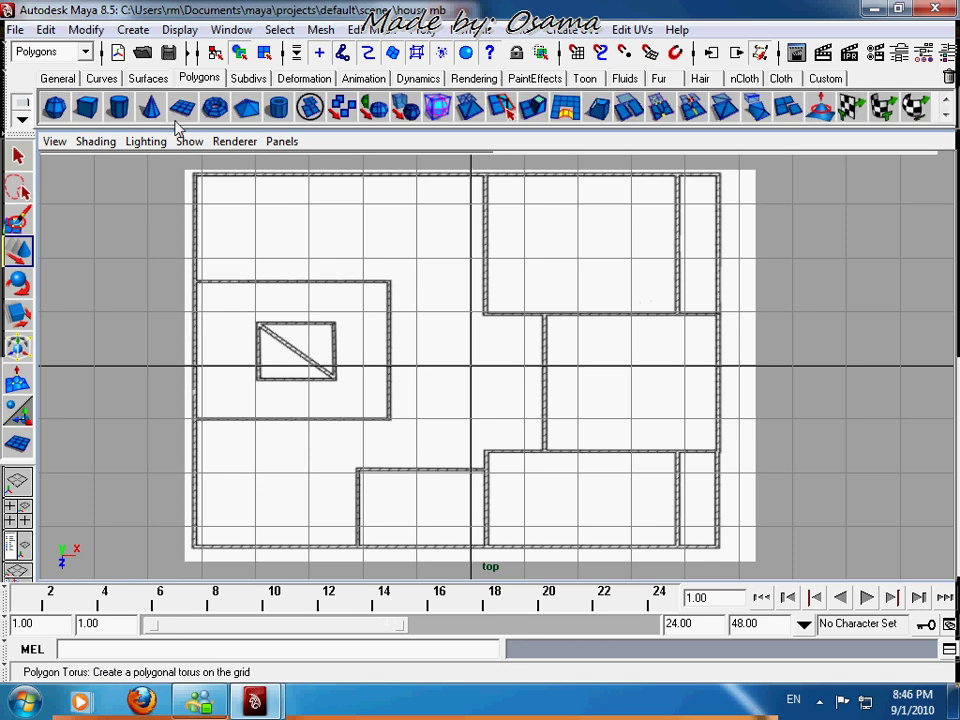
pyautogui.click(182, 107)
pyautogui.scroll(5, 285, 267)
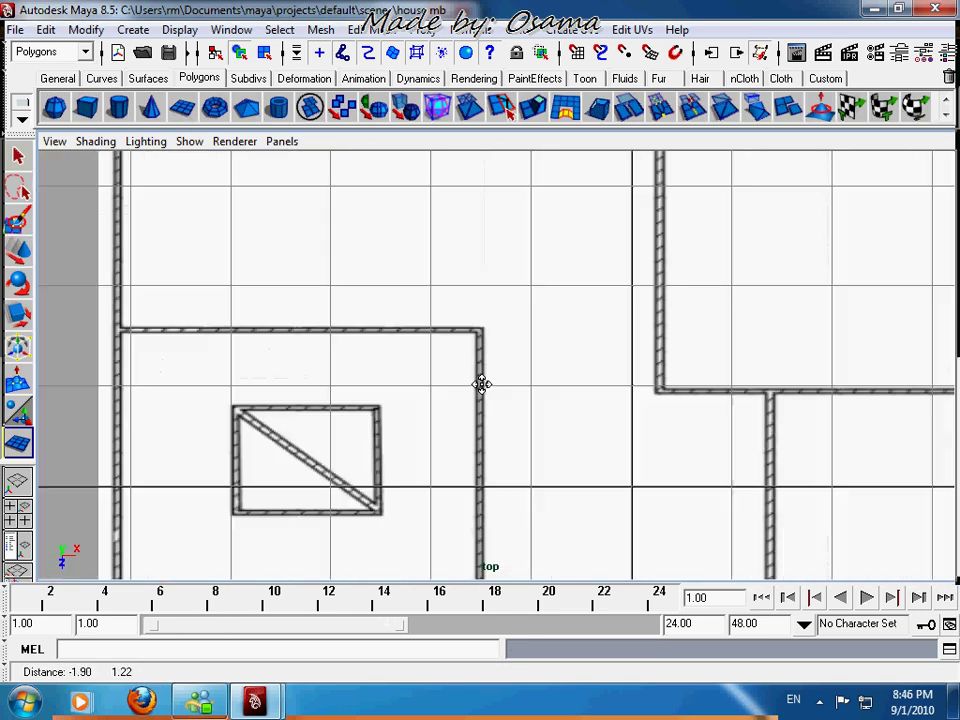
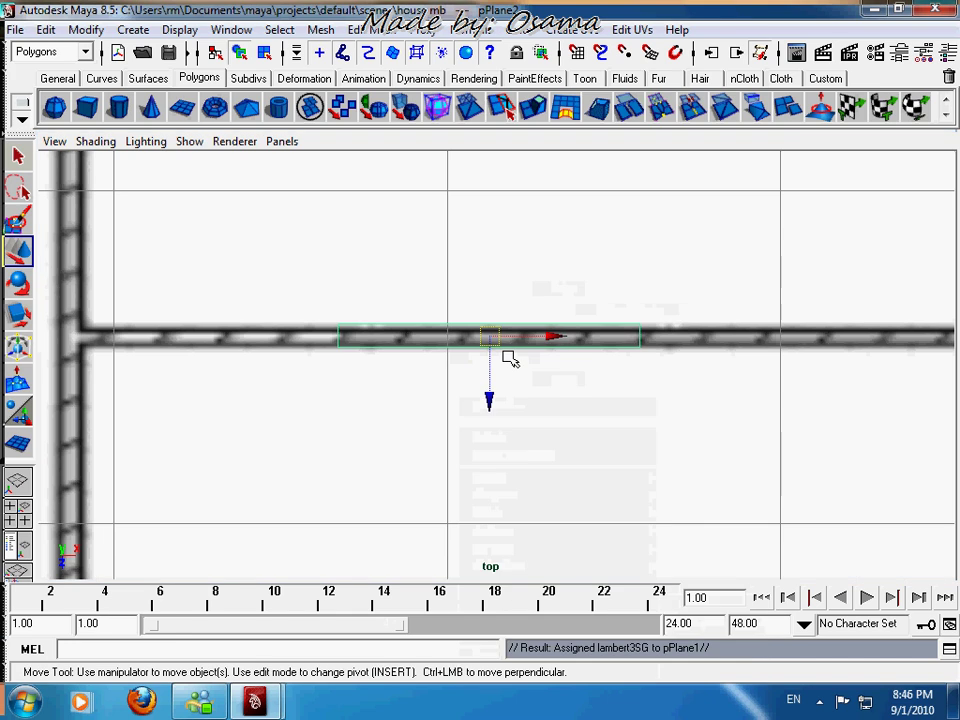
# Step: Undo the last two changes made around the thin wall plane
pyautogui.click(398, 434)
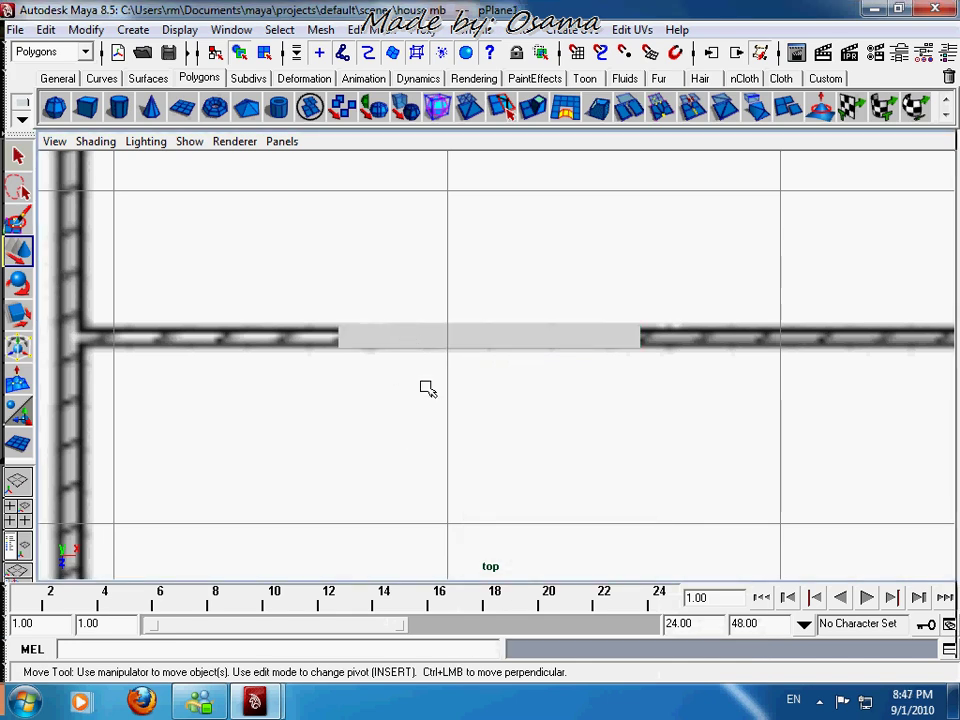
pyautogui.hotkey('ctrl', 'z')
pyautogui.hotkey('ctrl', 'z')
pyautogui.scroll(-10, 450, 388)
pyautogui.scroll(5, 452, 388)
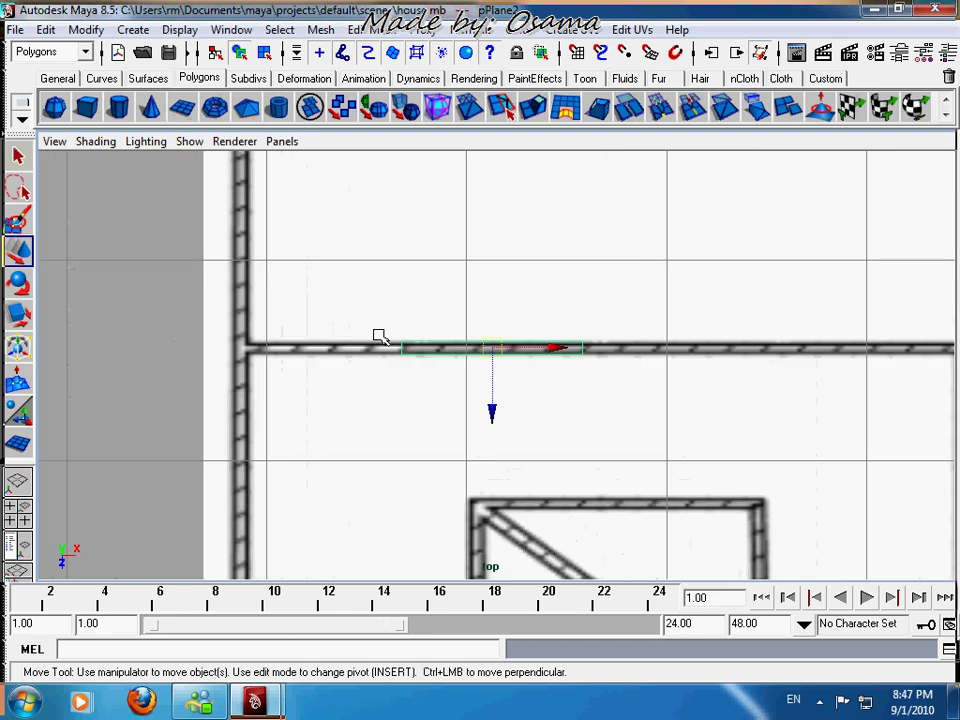
# Step: Return the blueprint plane to object mode and select it as a whole object
pyautogui.moveTo(400, 350); pyautogui.dragTo(390, 289, button='right')
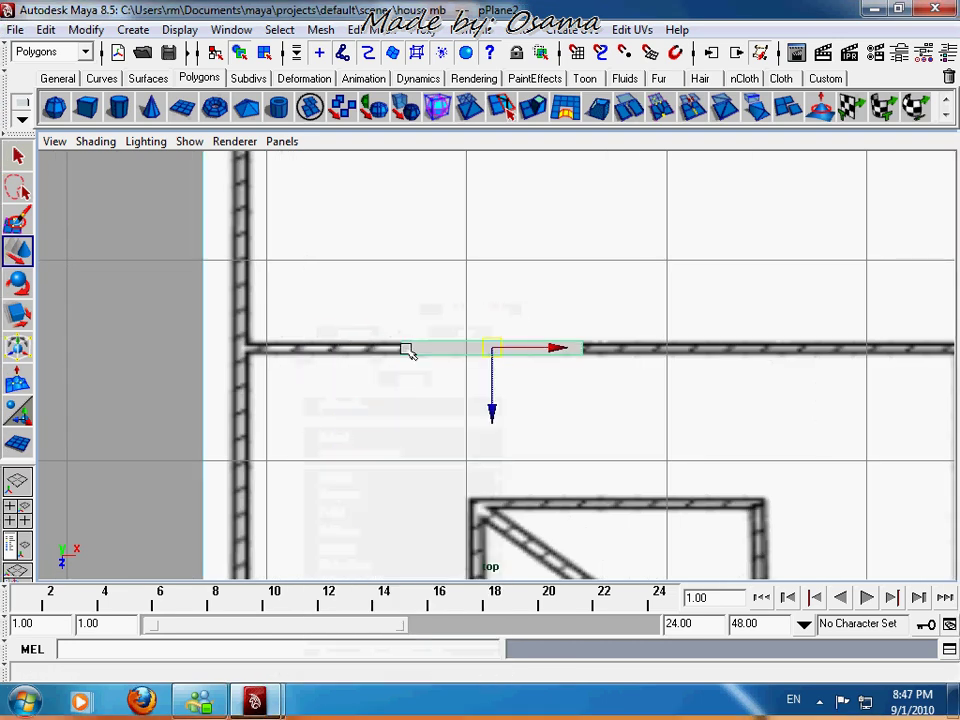
pyautogui.scroll(-8, 287, 377)
pyautogui.click(535, 307)
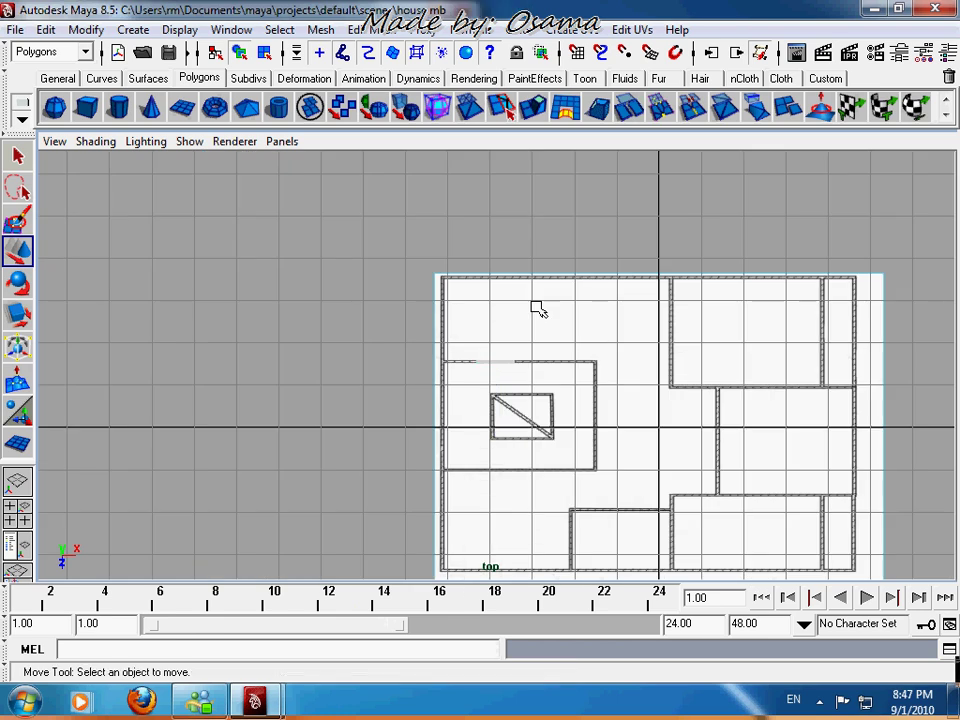
pyautogui.moveTo(535, 307); pyautogui.dragTo(579, 274, button='right')
pyautogui.click(577, 337)
pyautogui.keyDown('alt'); pyautogui.moveTo(684, 321); pyautogui.dragTo(460, 240, button='middle'); pyautogui.keyUp('alt')
# Step: Display the layer list, create a new display layer and open its settings for editing
pyautogui.click(950, 52)
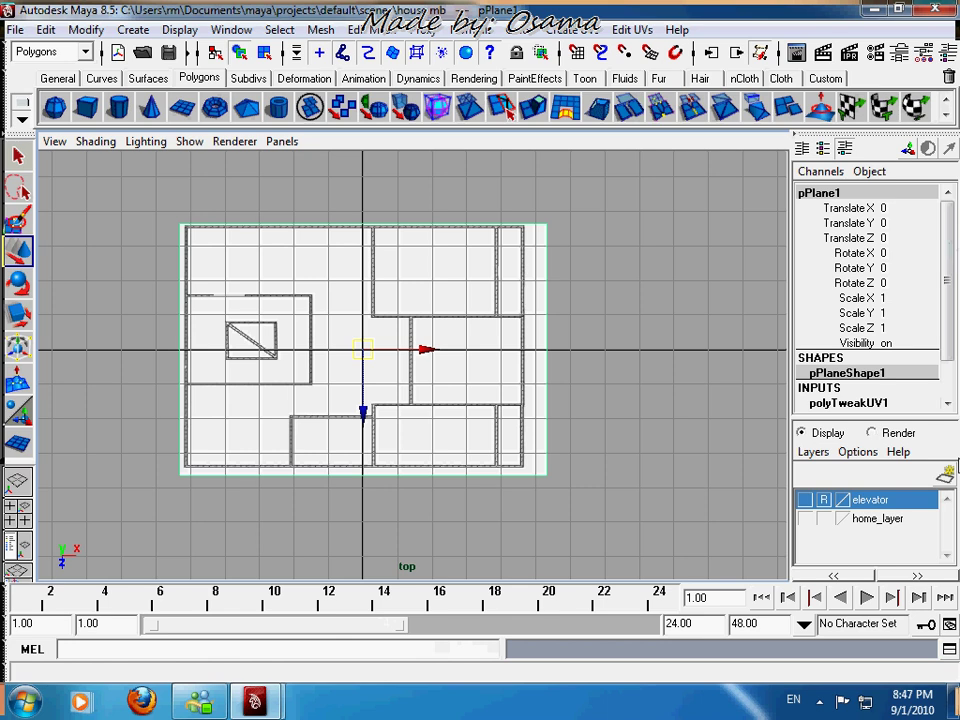
pyautogui.click(944, 475)
pyautogui.doubleClick(865, 499)
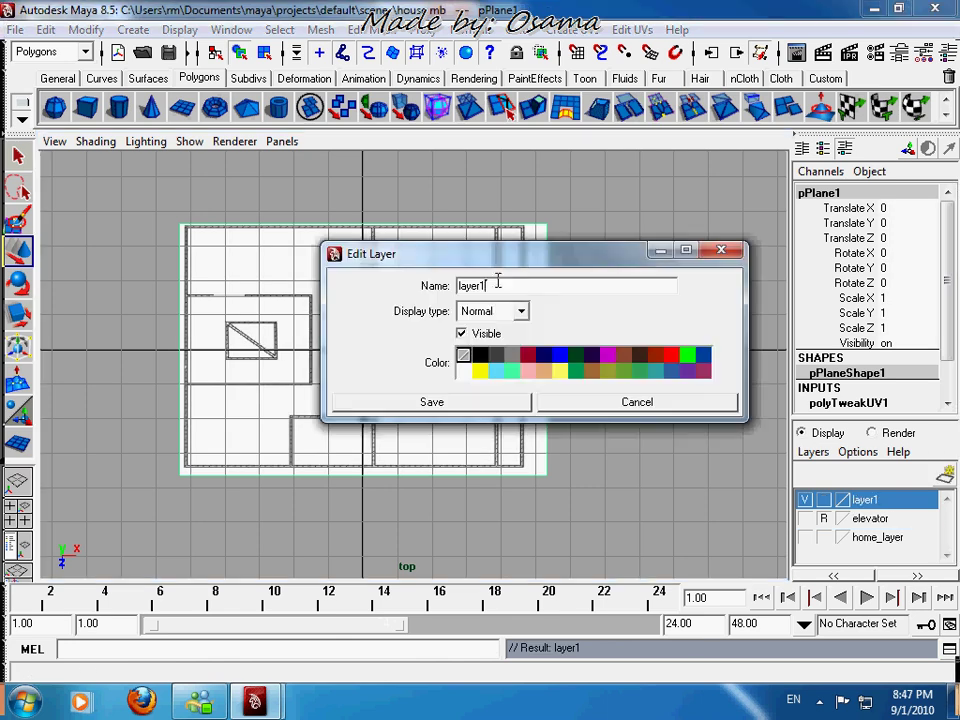
# Step: Try to name the new display layer blue_print
pyautogui.doubleClick(517, 286)
pyautogui.write('blue_prin')
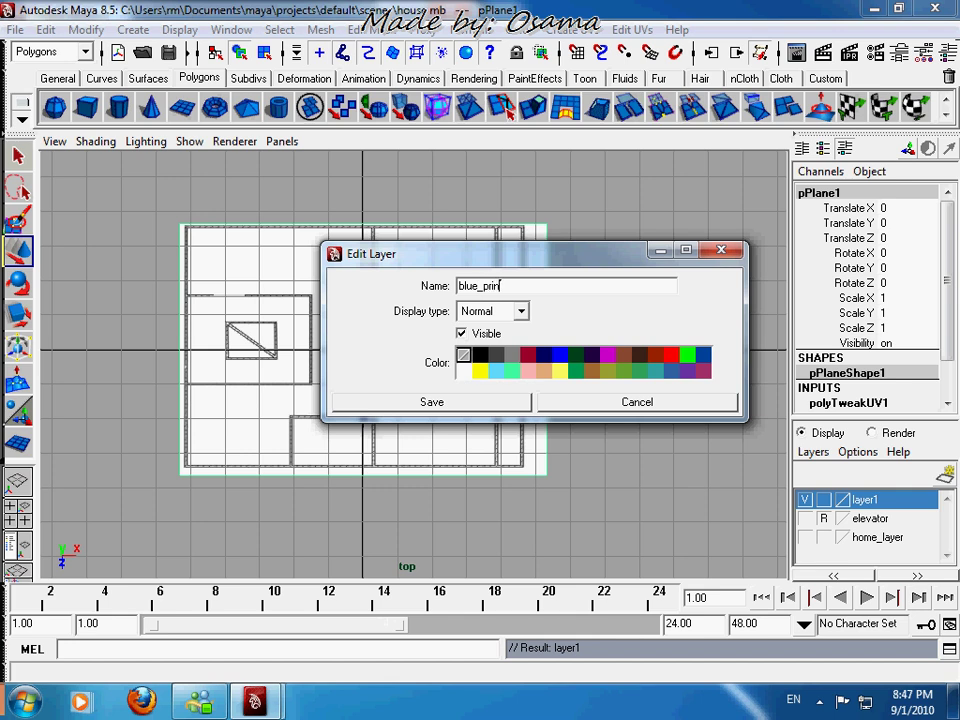
pyautogui.write('t')
pyautogui.press('Return')
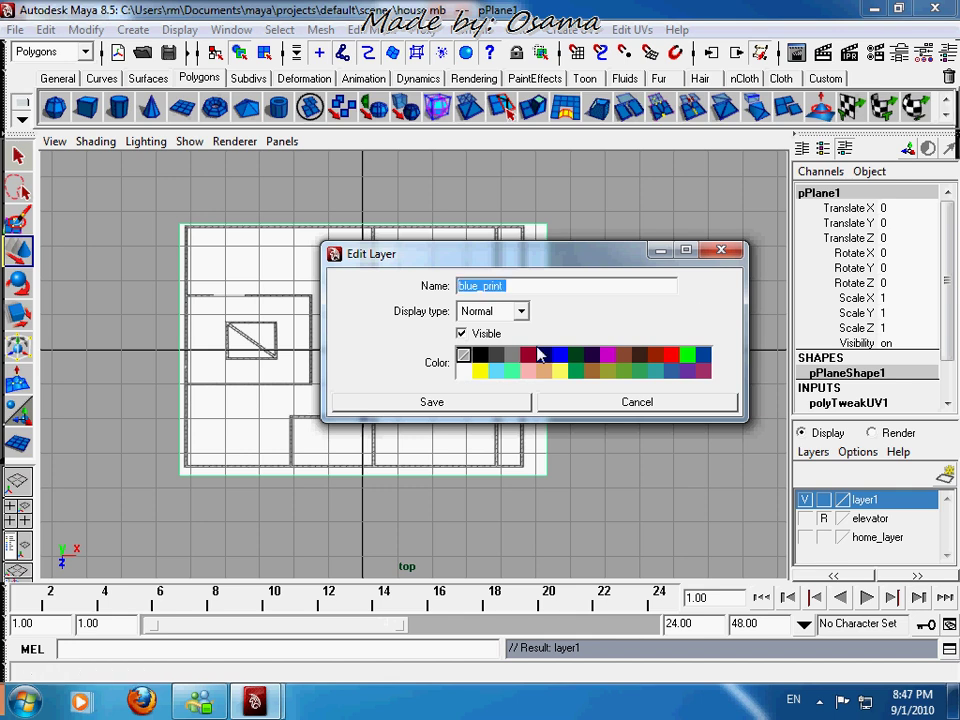
pyautogui.click(503, 404)
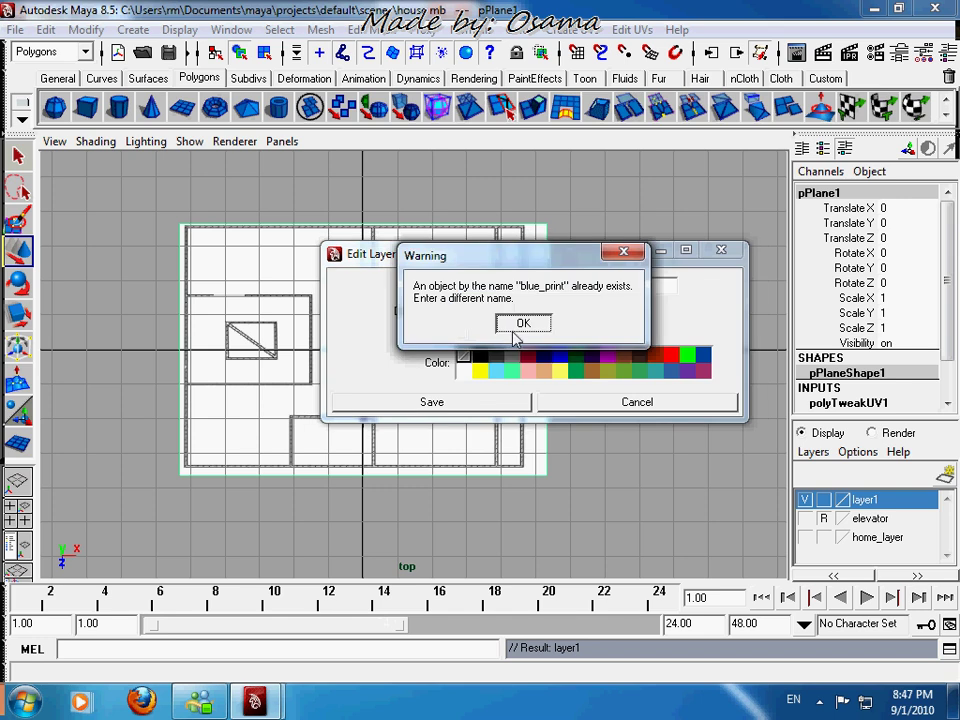
pyautogui.click(516, 326)
# Step: Name the display layer blueprint and save its settings
pyautogui.click(484, 287)
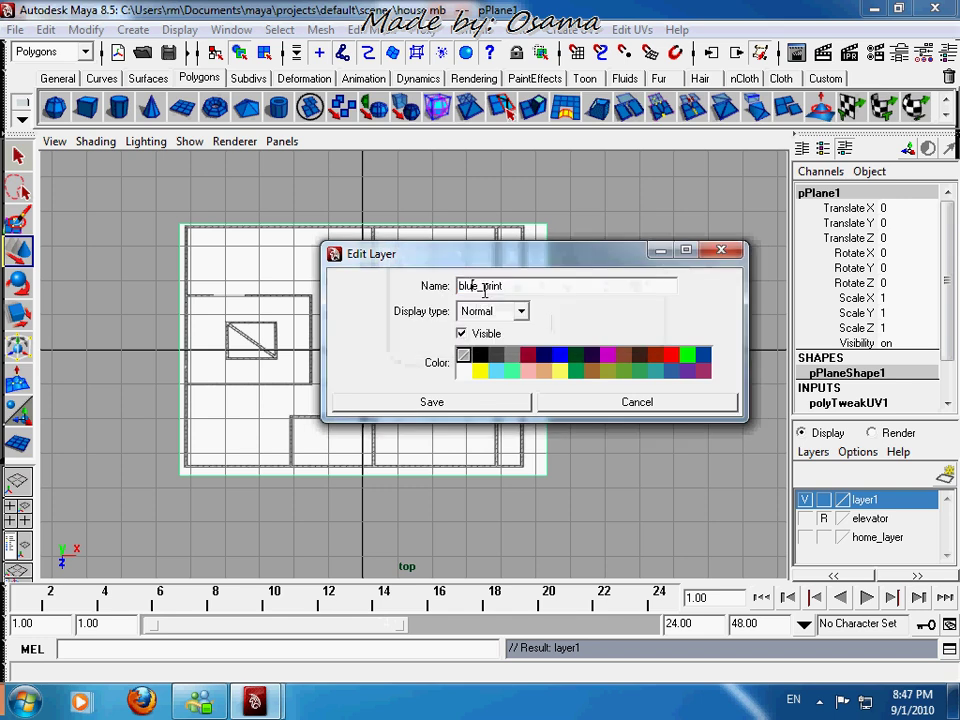
pyautogui.press('Delete')
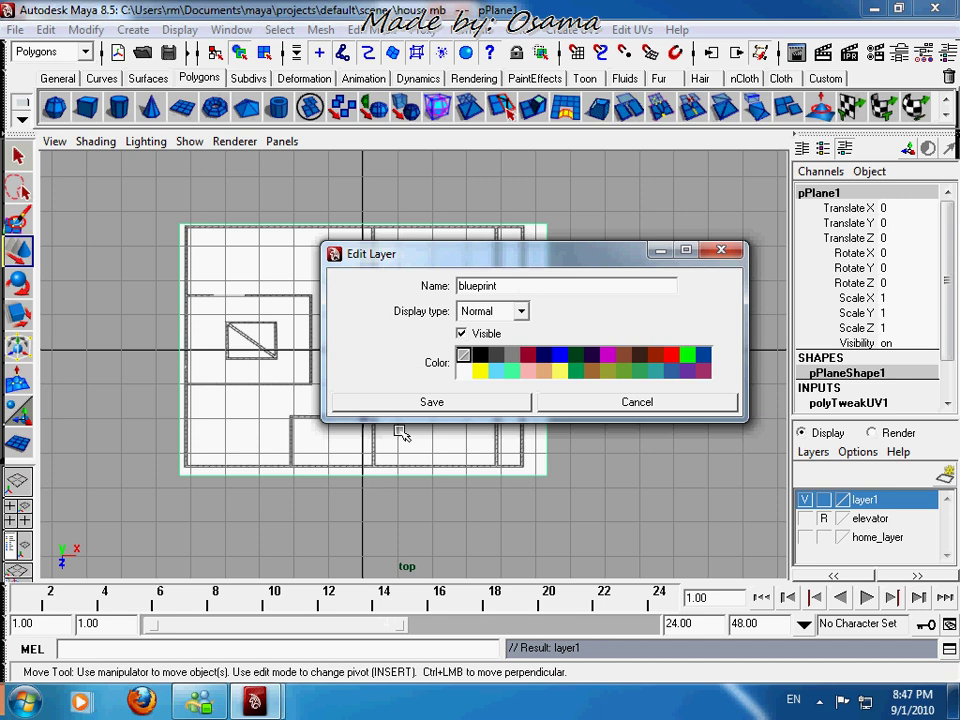
pyautogui.click(450, 402)
# Step: Add the selected floor plan plane to the blueprint layer and set the layer's display type to reference
pyautogui.rightClick(872, 506)
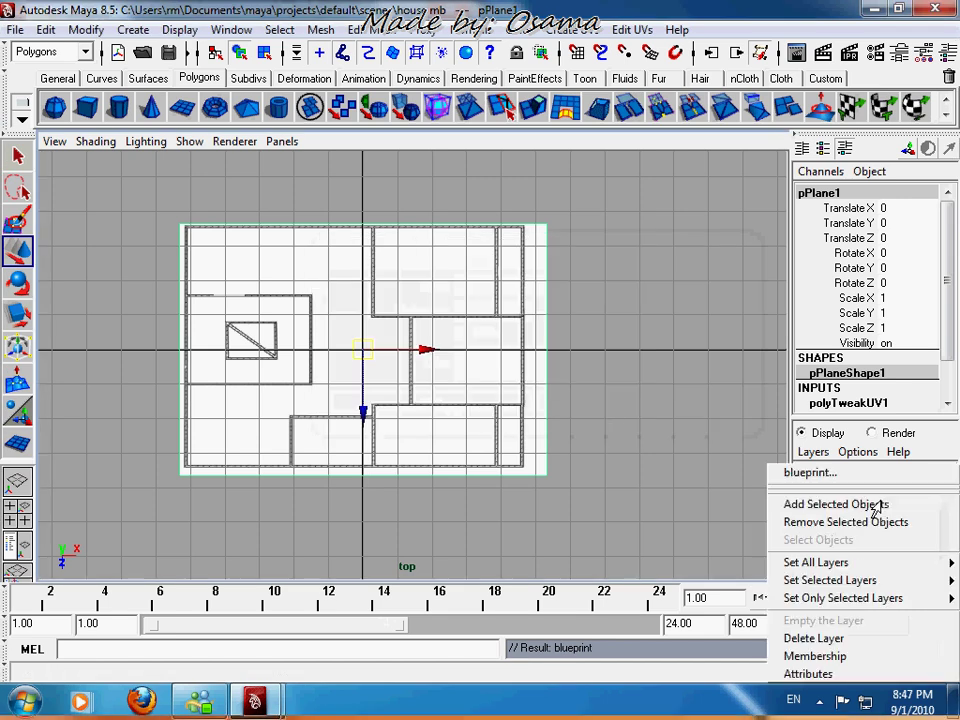
pyautogui.click(645, 305)
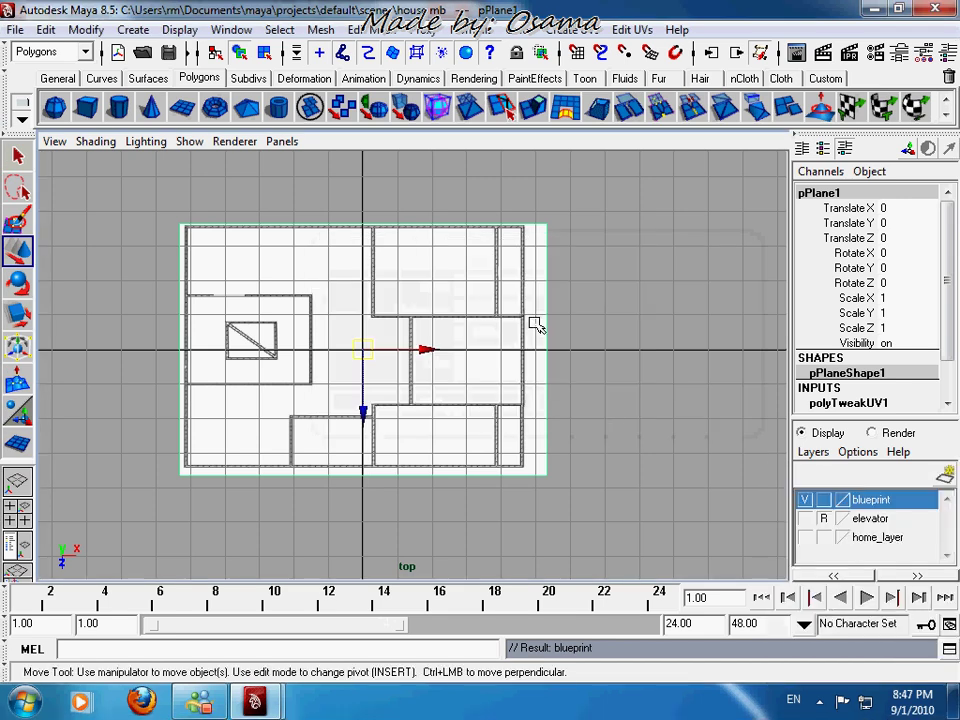
pyautogui.moveTo(534, 311); pyautogui.dragTo(520, 322, button='middle')
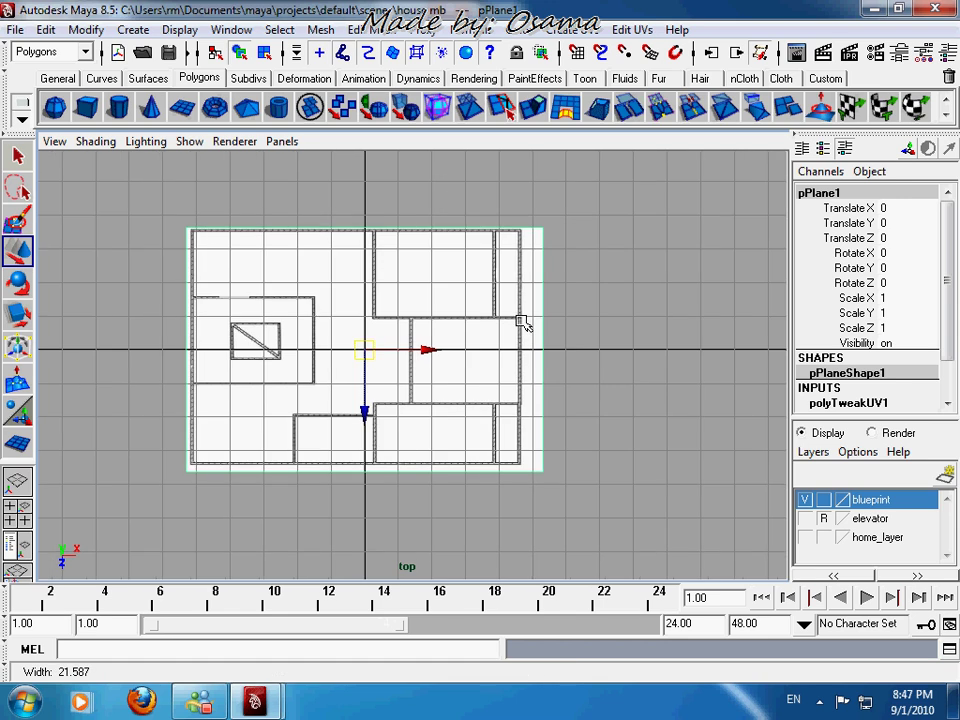
pyautogui.keyDown('alt'); pyautogui.moveTo(520, 322); pyautogui.dragTo(529, 322, button='right'); pyautogui.keyUp('alt')
pyautogui.rightClick(875, 506)
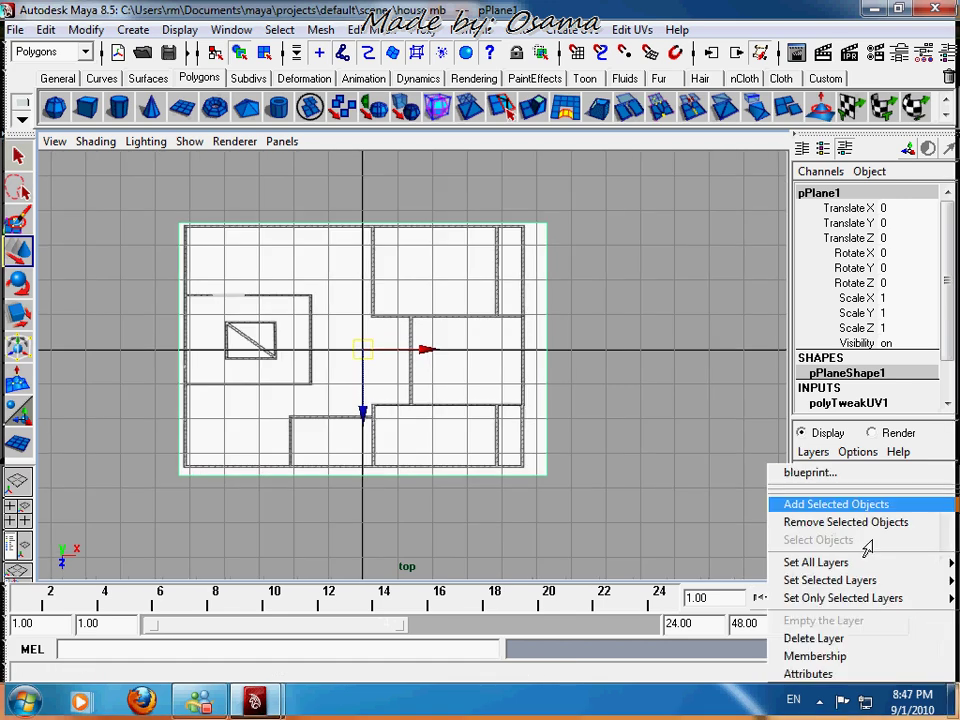
pyautogui.click(817, 506)
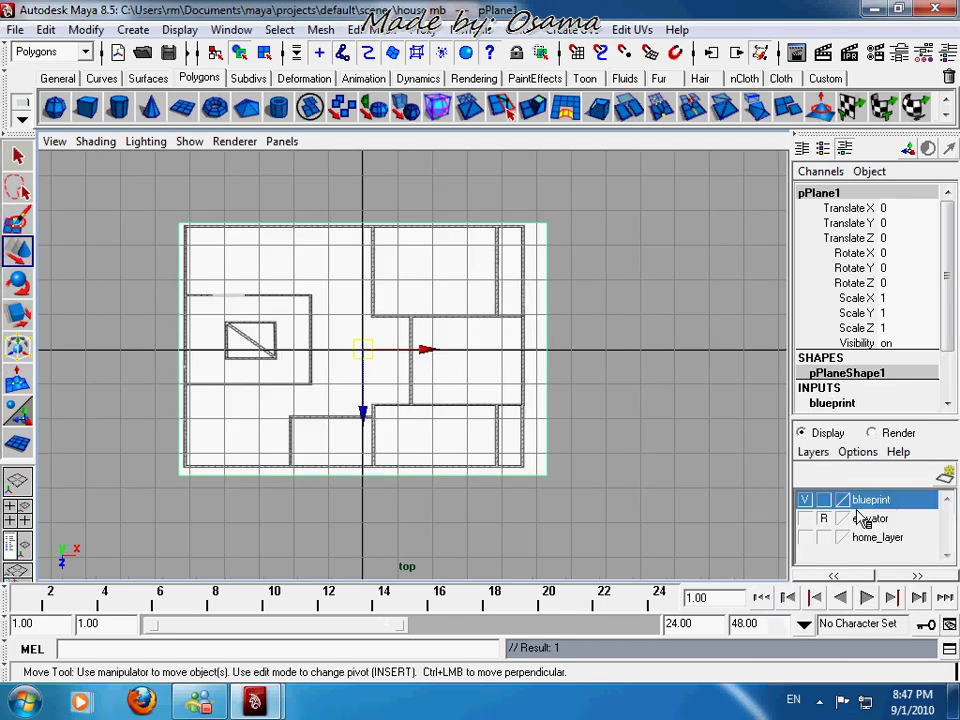
pyautogui.click(823, 500)
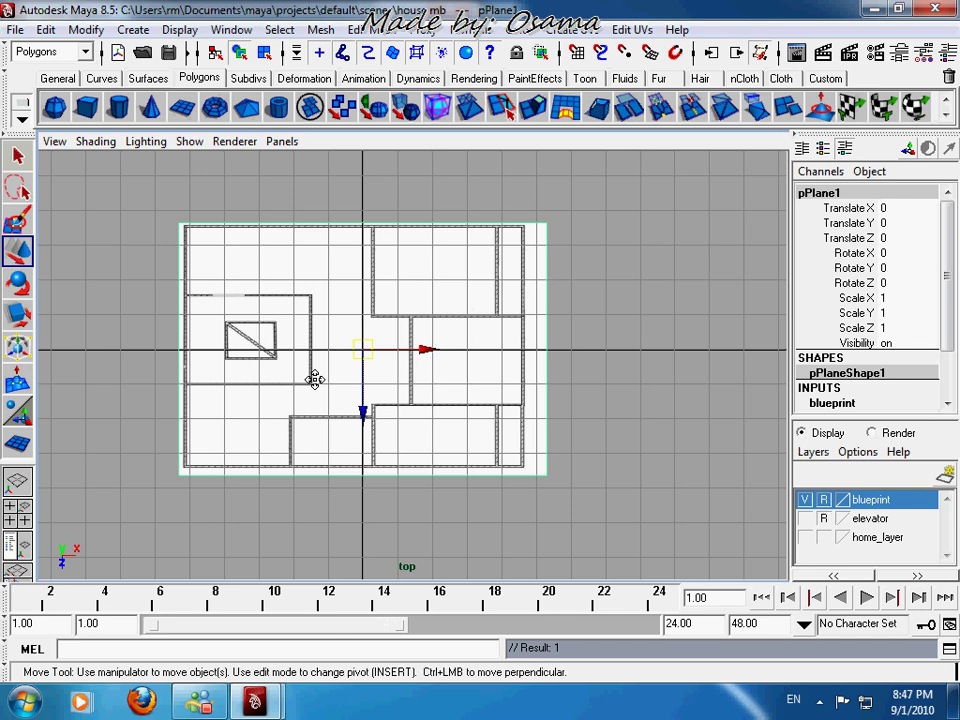
# Step: Move the left edge of the thin wall plane above the staircase along its wall to the outer wall's inner face
pyautogui.keyDown('alt'); pyautogui.moveTo(315, 379); pyautogui.dragTo(485, 413, button='middle'); pyautogui.keyUp('alt')
pyautogui.keyDown('alt'); pyautogui.moveTo(318, 290); pyautogui.dragTo(418, 424, button='right'); pyautogui.keyUp('alt')
pyautogui.keyDown('alt'); pyautogui.moveTo(418, 424); pyautogui.dragTo(449, 562, button='middle'); pyautogui.keyUp('alt')
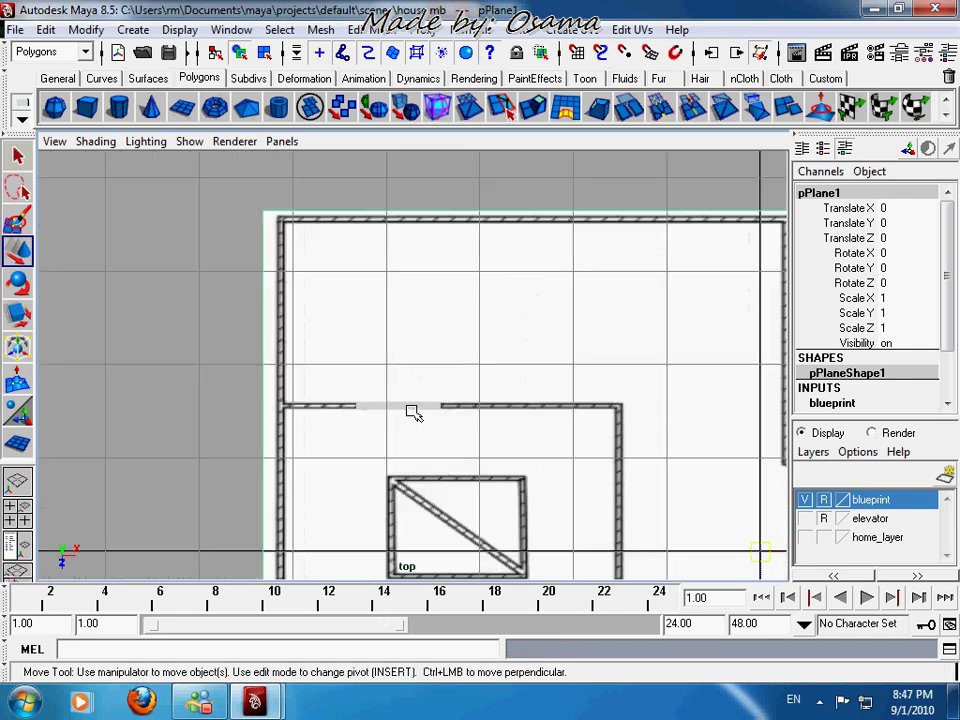
pyautogui.click(410, 408)
pyautogui.scroll(6, 400, 455)
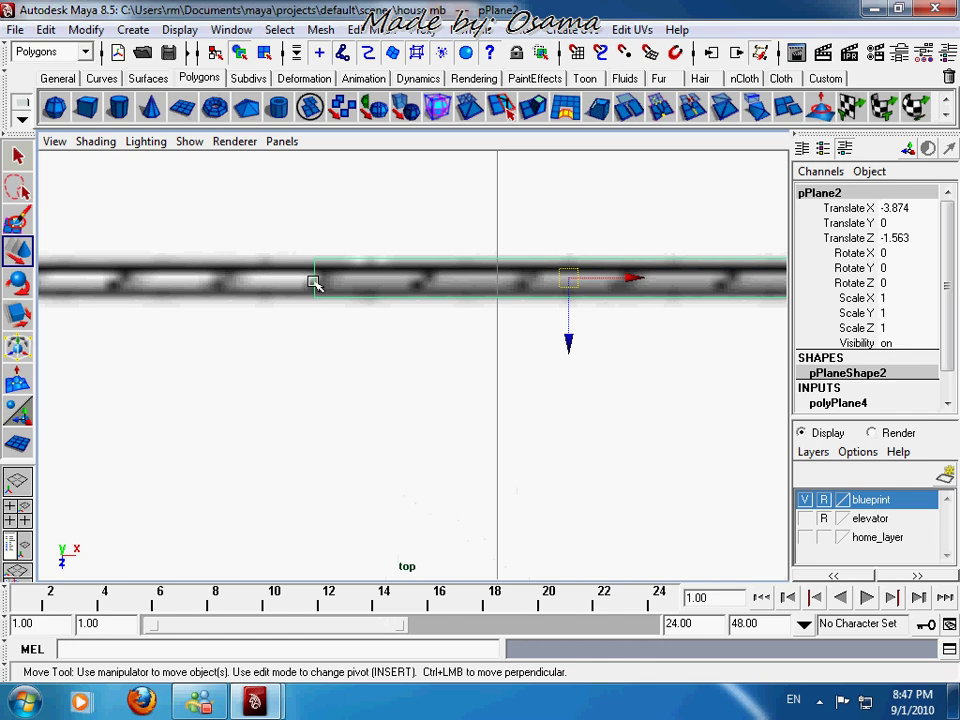
pyautogui.moveTo(314, 283); pyautogui.dragTo(302, 243, button='right')
pyautogui.click(315, 277)
pyautogui.scroll(-6, 455, 384)
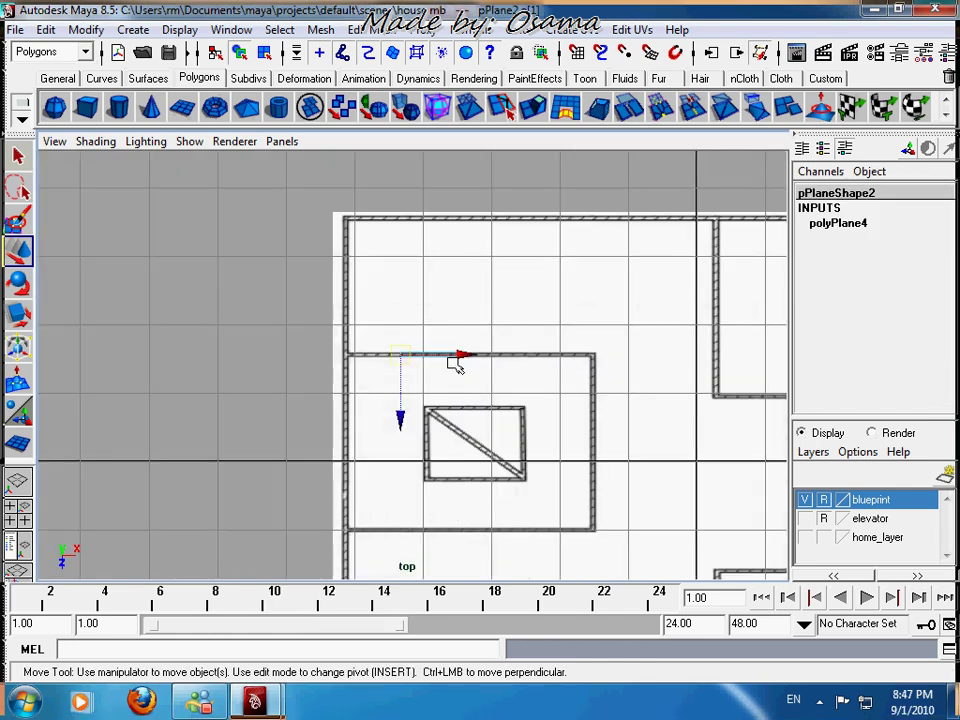
pyautogui.moveTo(455, 365); pyautogui.dragTo(390, 354)
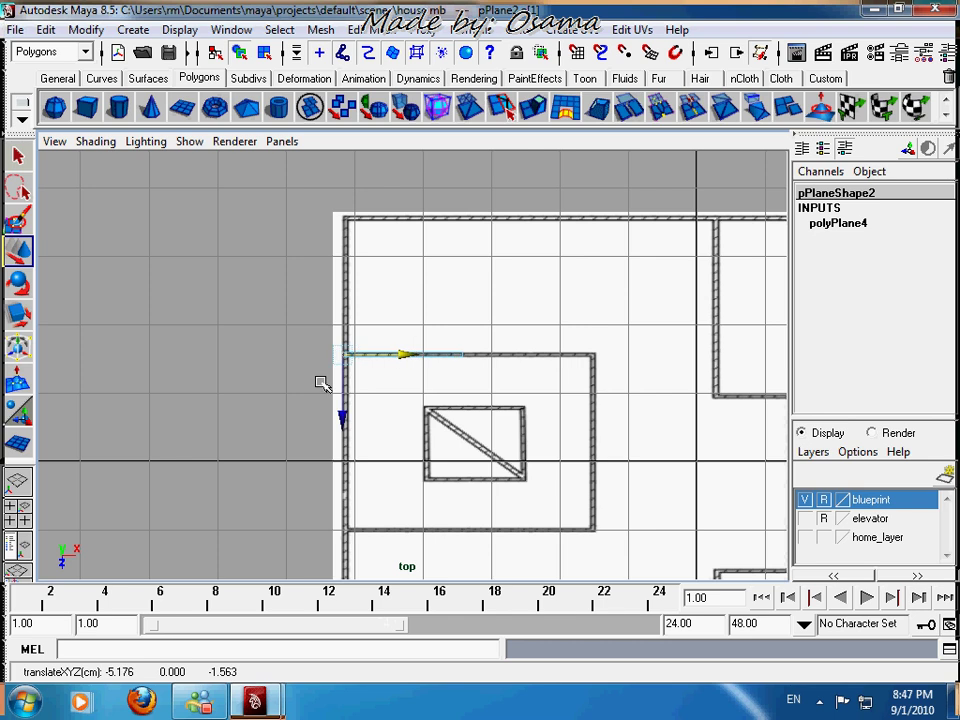
pyautogui.scroll(5, 328, 362)
pyautogui.keyDown('alt'); pyautogui.moveTo(352, 363); pyautogui.dragTo(503, 368, button='middle'); pyautogui.keyUp('alt')
pyautogui.scroll(5, 398, 318)
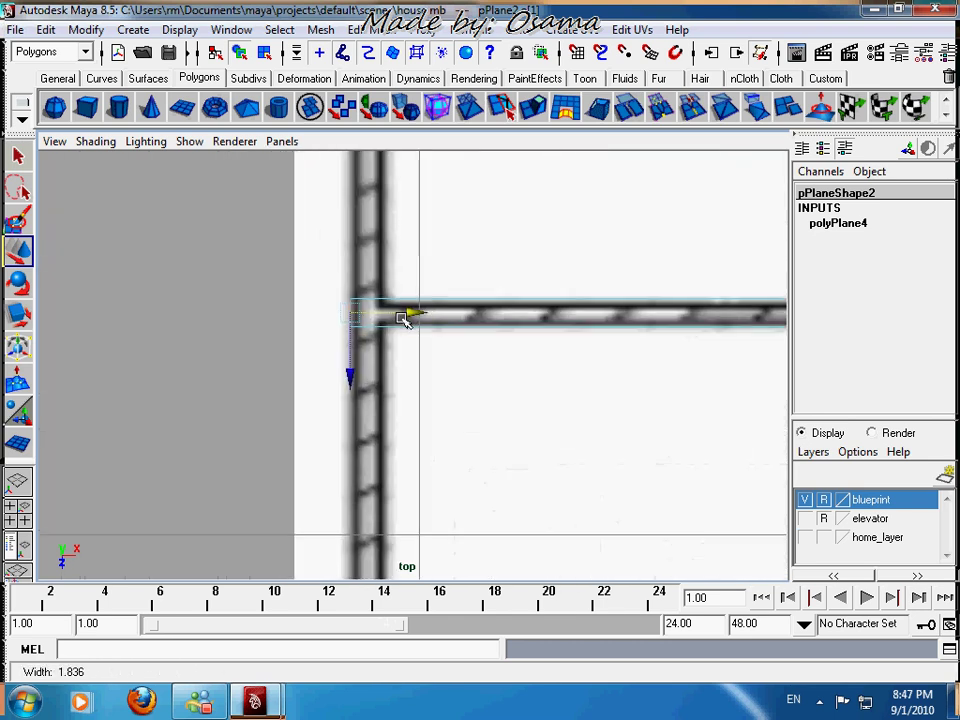
pyautogui.scroll(2, 405, 318)
pyautogui.moveTo(380, 268); pyautogui.dragTo(421, 265)
# Step: Extrude that end edge across the full thickness of the left outer wall
pyautogui.click(534, 112)
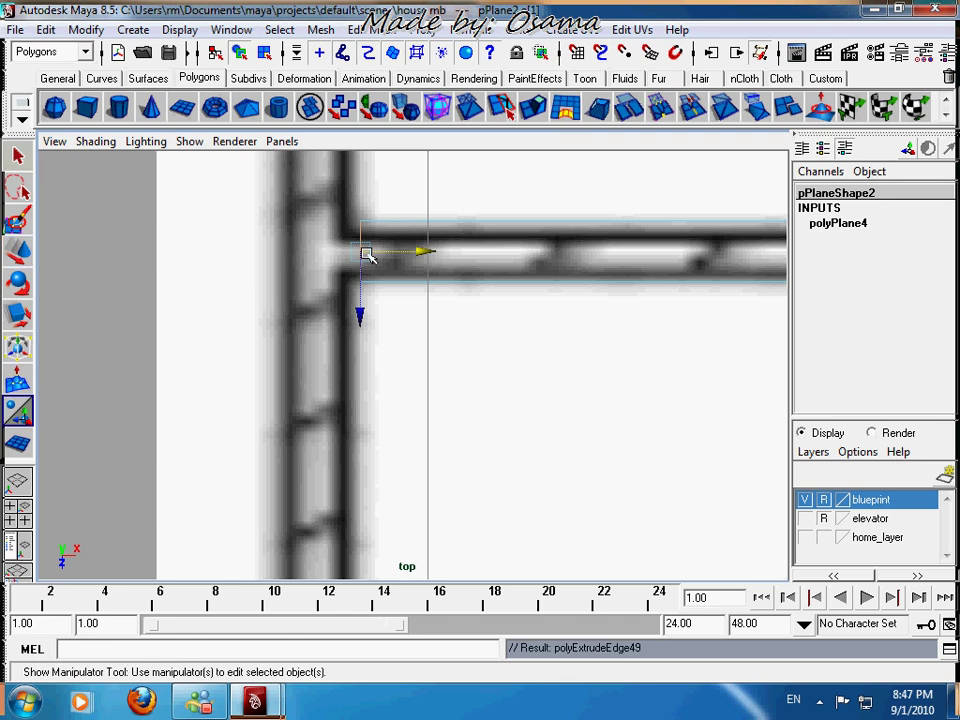
pyautogui.click(17, 250)
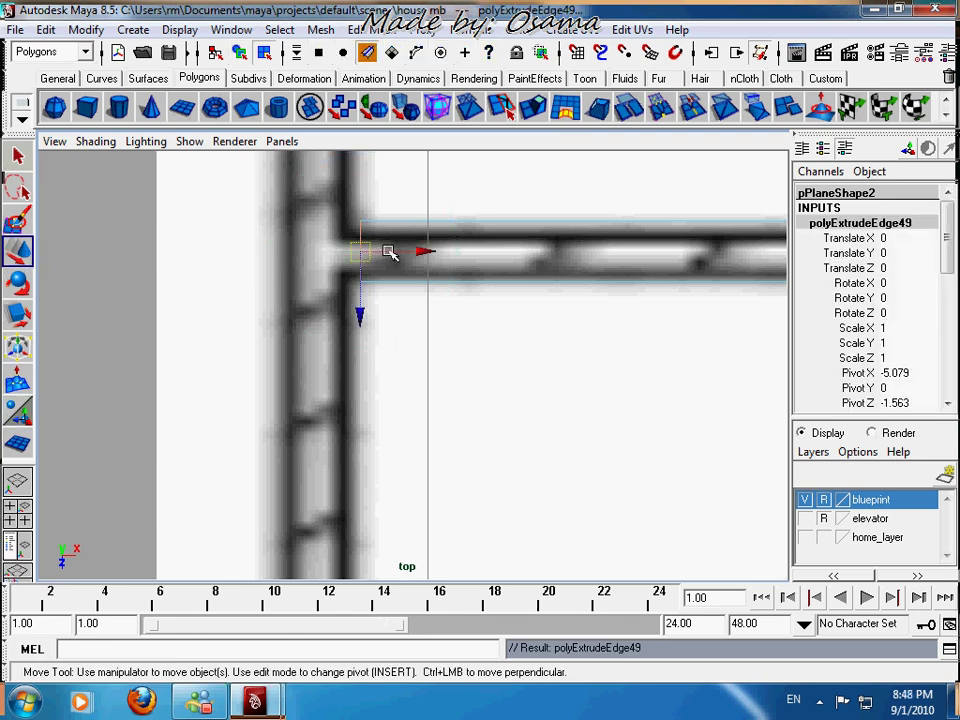
pyautogui.moveTo(390, 253); pyautogui.dragTo(309, 253)
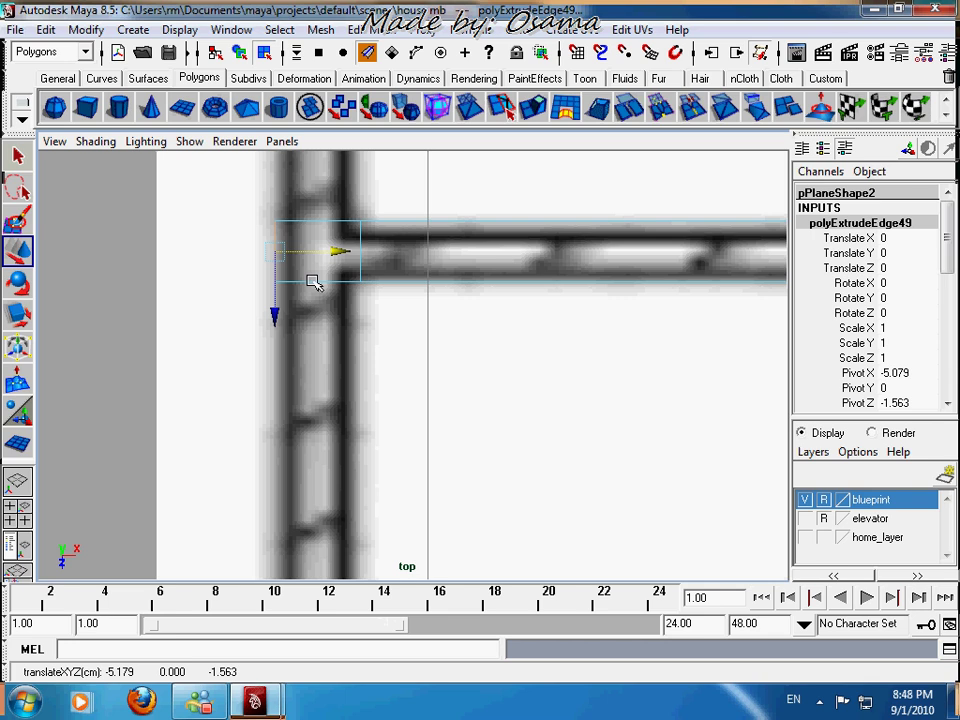
# Step: Extrude the lower edge of the junction piece down along the outer wall to the staircase room's lower wall
pyautogui.click(314, 283)
pyautogui.press('g')
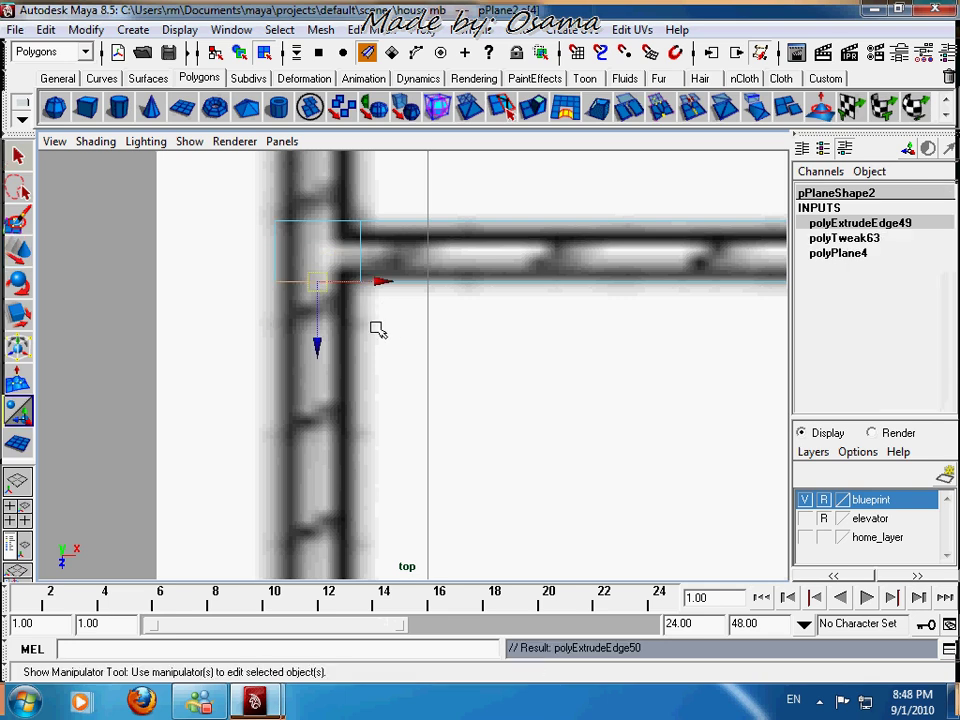
pyautogui.press('w')
pyautogui.scroll(-10, 438, 393)
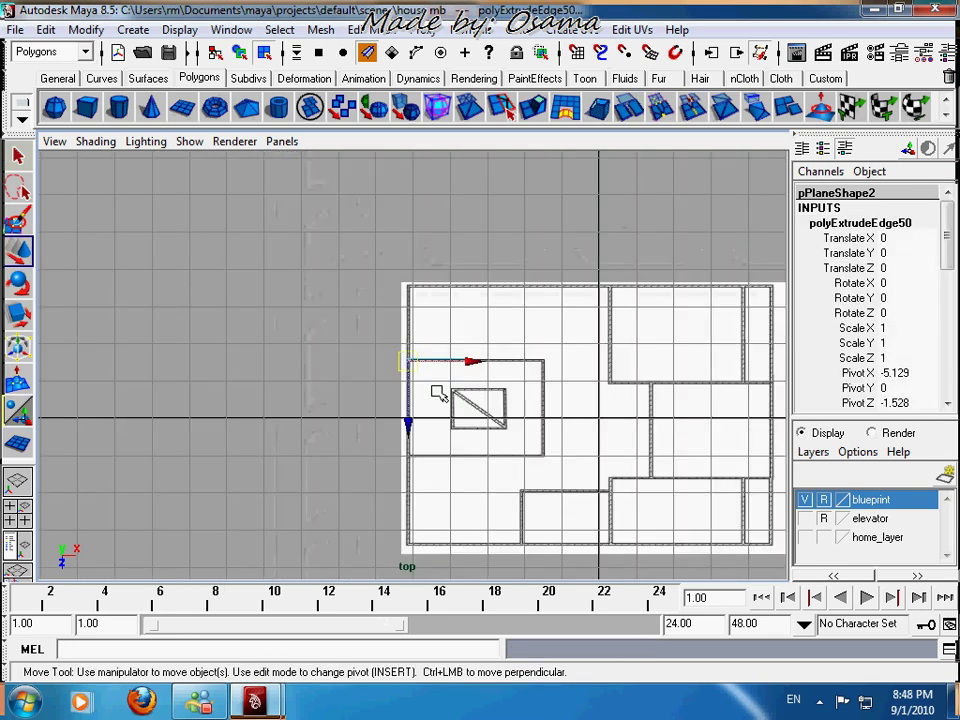
pyautogui.scroll(3, 437, 393)
pyautogui.moveTo(407, 410); pyautogui.dragTo(390, 535)
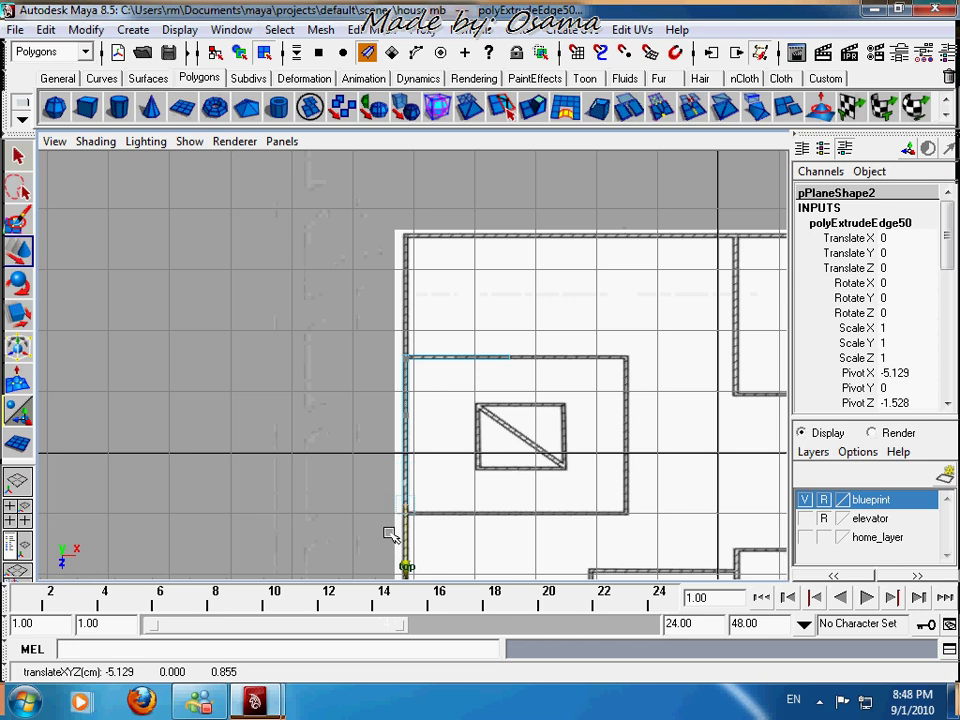
pyautogui.scroll(5, 395, 520)
pyautogui.moveTo(372, 402); pyautogui.dragTo(362, 456)
# Step: Extrude the outer wall's end edge across the lower wall's thickness, and again a short distance past it
pyautogui.hotkey('ctrl', 'e')
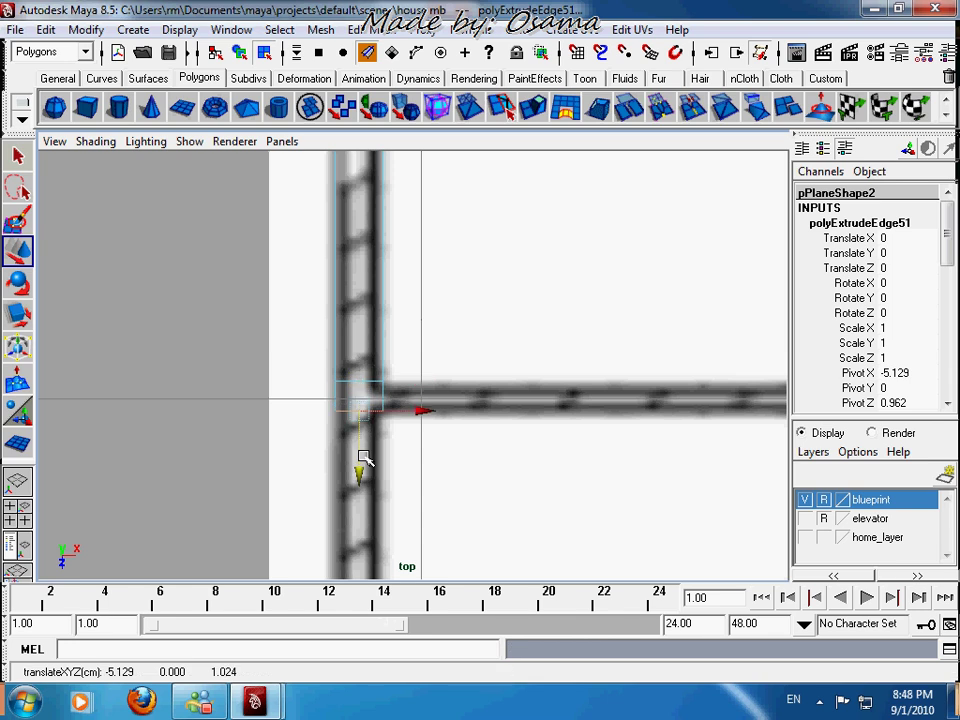
pyautogui.hotkey('ctrl', 'e')
pyautogui.press('w')
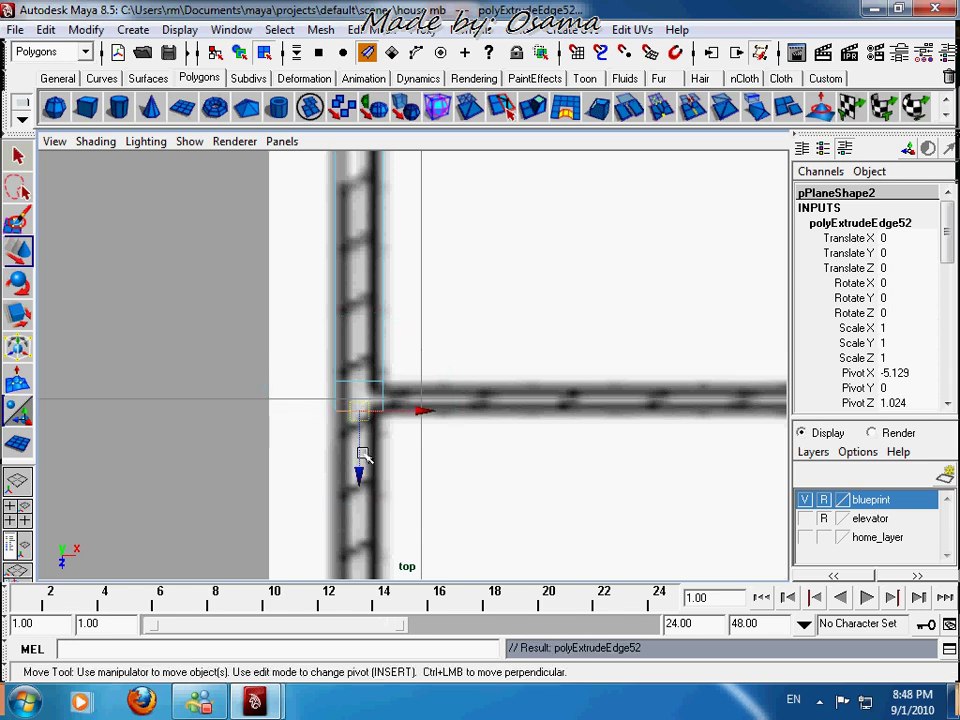
pyautogui.moveTo(360, 485); pyautogui.dragTo(347, 559)
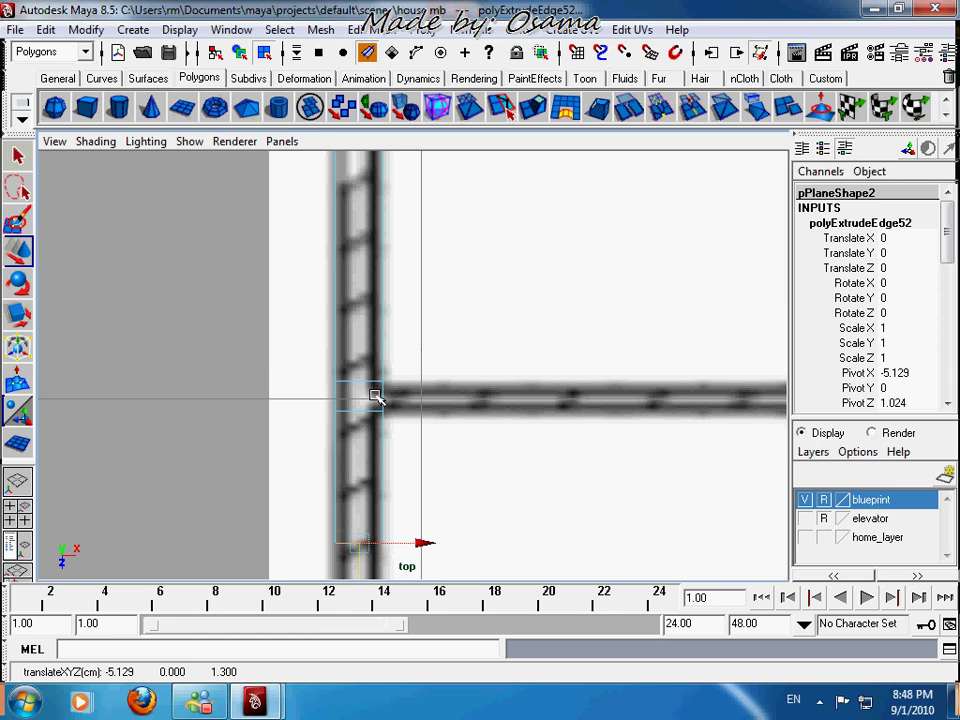
# Step: Extrude the lower junction's inner edge along the staircase room's lower wall toward its right corner
pyautogui.click(378, 397)
pyautogui.keyDown('alt'); pyautogui.moveTo(500, 422); pyautogui.dragTo(260, 459, button='middle'); pyautogui.keyUp('alt')
pyautogui.hotkey('ctrl', 'e')
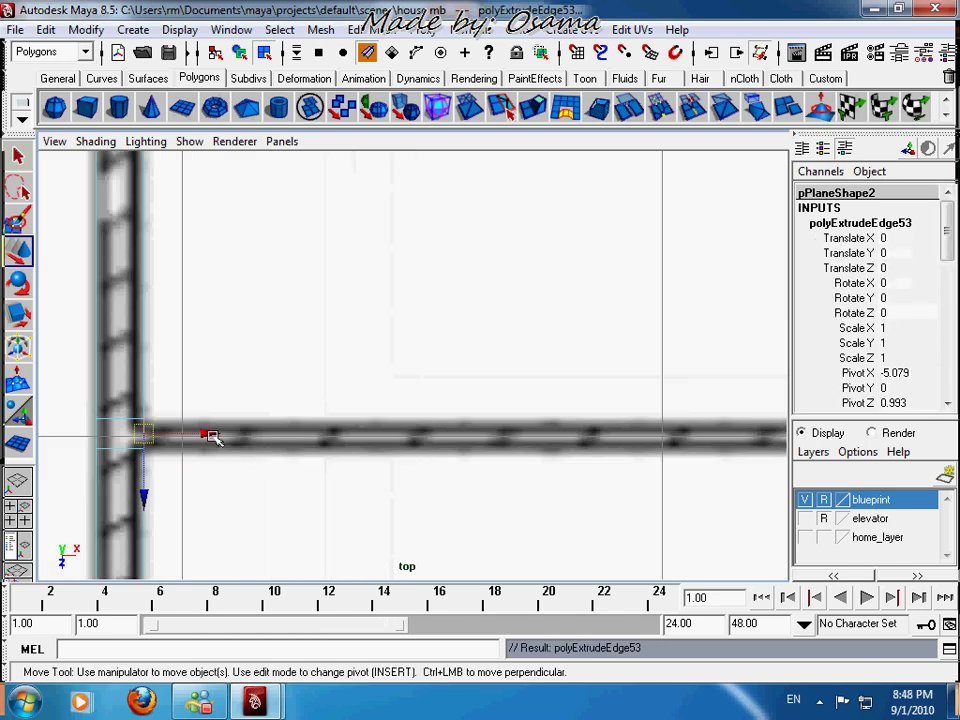
pyautogui.moveTo(206, 434); pyautogui.dragTo(618, 433)
pyautogui.moveTo(824, 413); pyautogui.dragTo(746, 434)
pyautogui.scroll(-6, 720, 478)
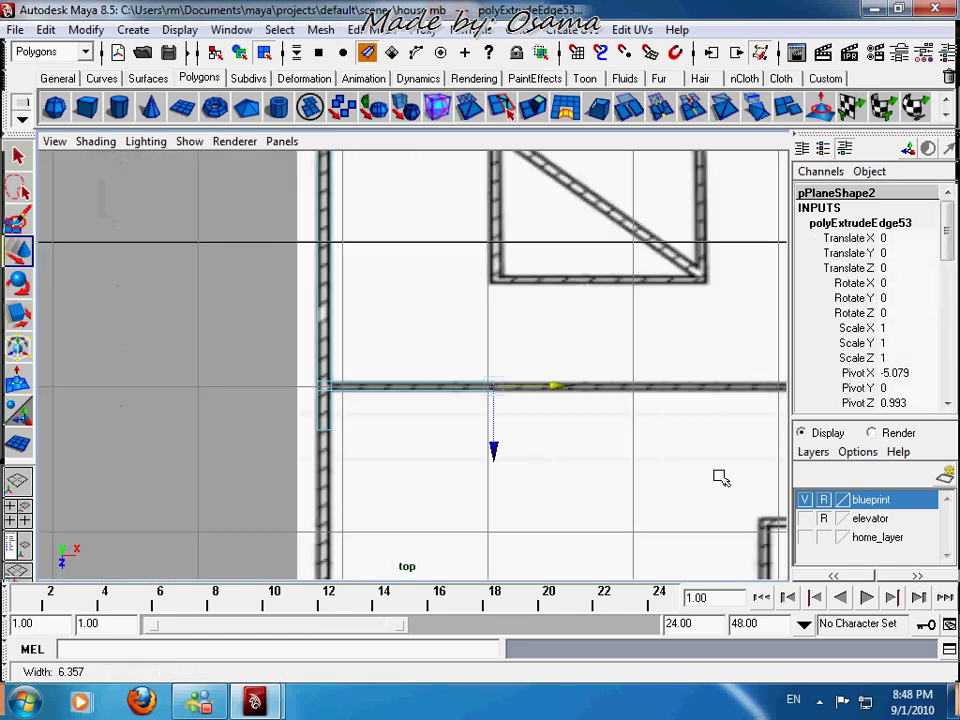
pyautogui.keyDown('alt'); pyautogui.moveTo(694, 485); pyautogui.dragTo(521, 513, button='middle'); pyautogui.keyUp('alt')
pyautogui.moveTo(358, 411); pyautogui.dragTo(625, 415)
# Step: Align the lower wall's end edge with the corner's inner face, and extrude it across the vertical wall's thickness
pyautogui.scroll(5, 630, 438)
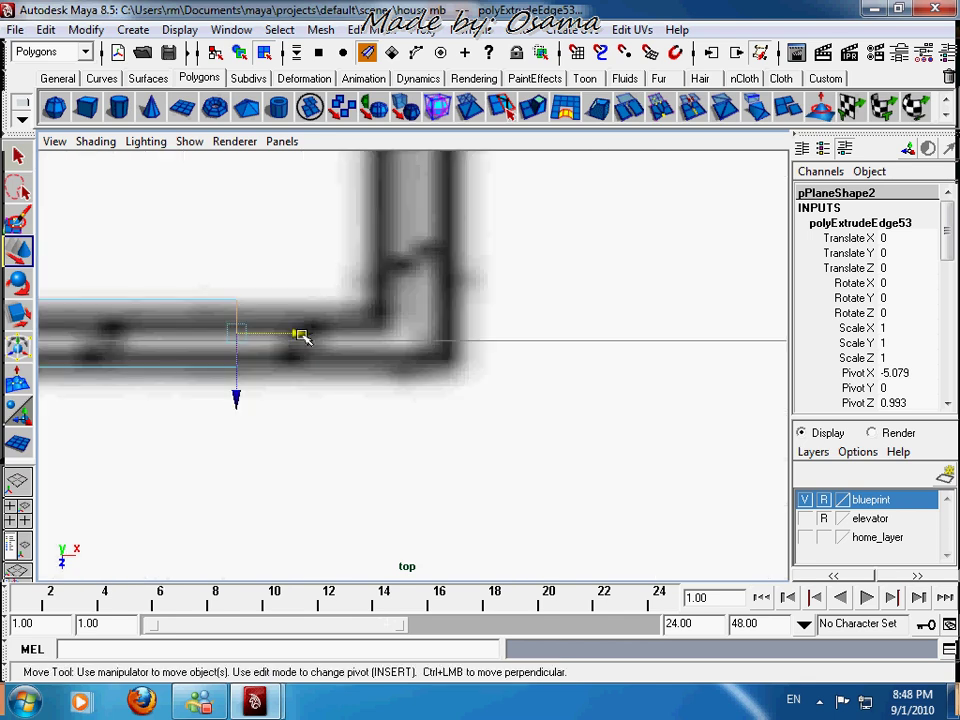
pyautogui.moveTo(300, 334); pyautogui.dragTo(427, 337)
pyautogui.press('g')
pyautogui.keyDown('alt'); pyautogui.moveTo(427, 337); pyautogui.dragTo(480, 428, button='middle'); pyautogui.keyUp('alt')
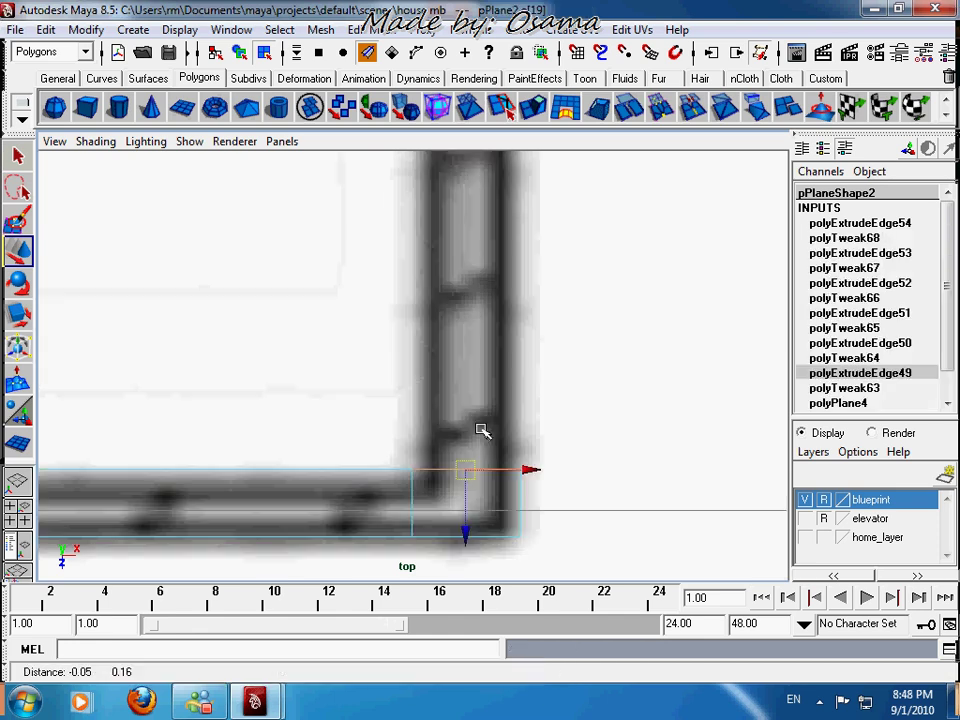
# Step: Extrude the upper edge of the lower-right corner piece up along the staircase room's right wall toward the upper wall
pyautogui.press('g')
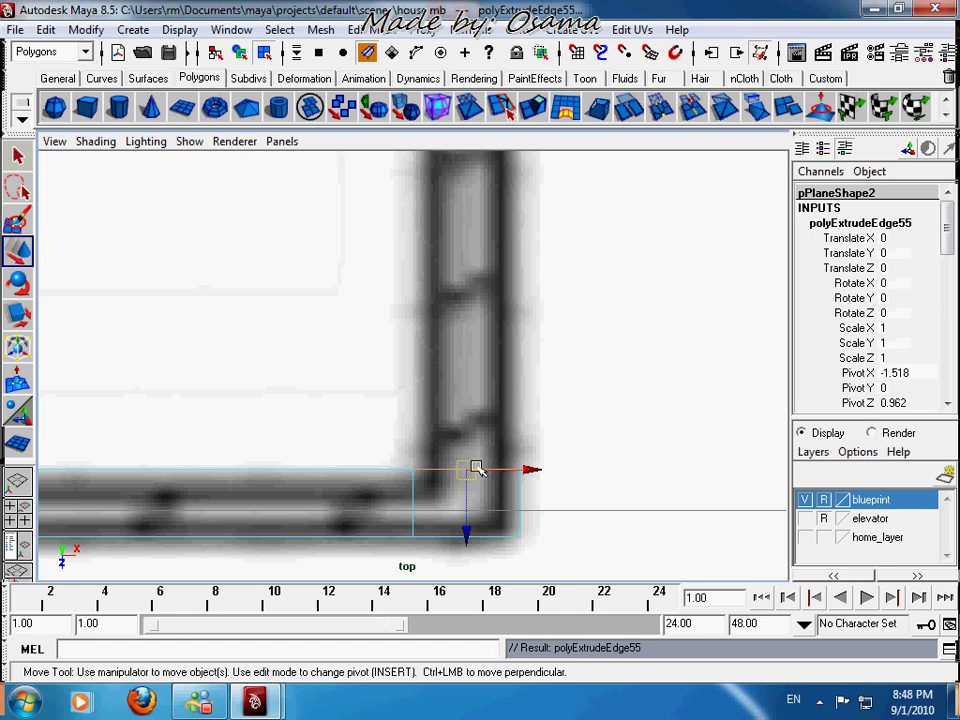
pyautogui.moveTo(476, 465); pyautogui.dragTo(478, 362)
pyautogui.press('z')
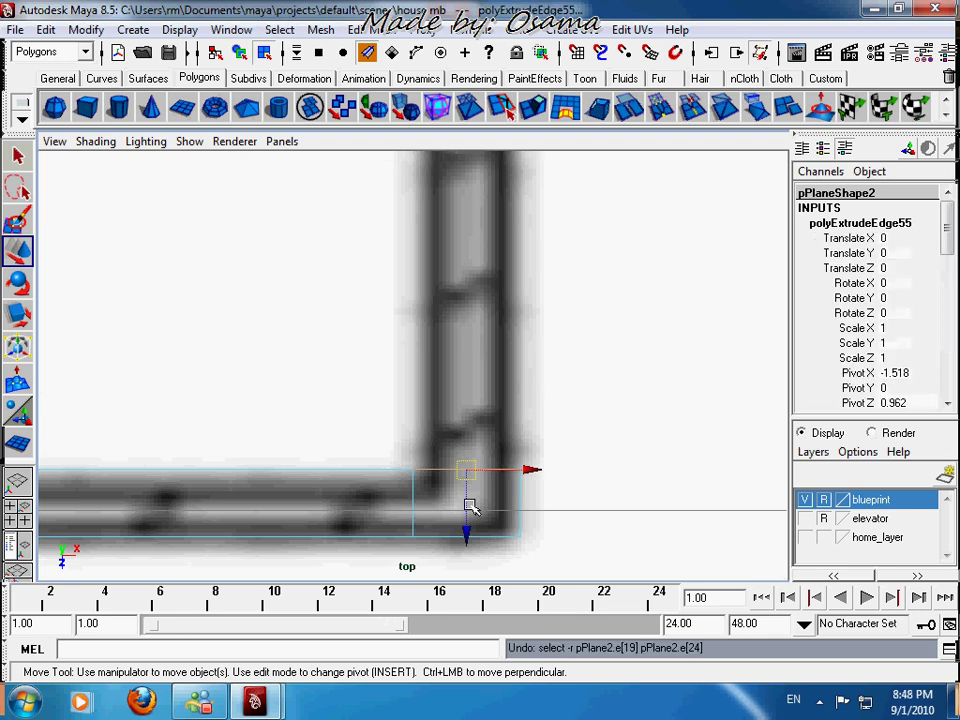
pyautogui.moveTo(470, 506); pyautogui.dragTo(471, 278)
pyautogui.keyDown('alt'); pyautogui.moveTo(519, 231); pyautogui.dragTo(550, 508, button='middle'); pyautogui.keyUp('alt')
pyautogui.scroll(-5, 425, 398)
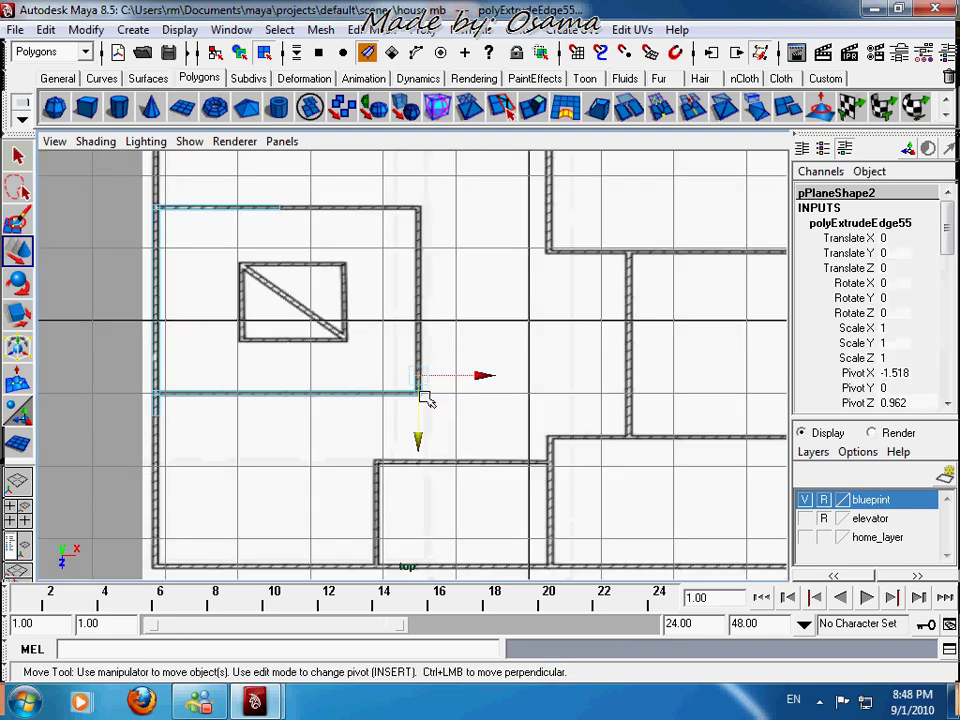
pyautogui.moveTo(418, 410); pyautogui.dragTo(437, 251)
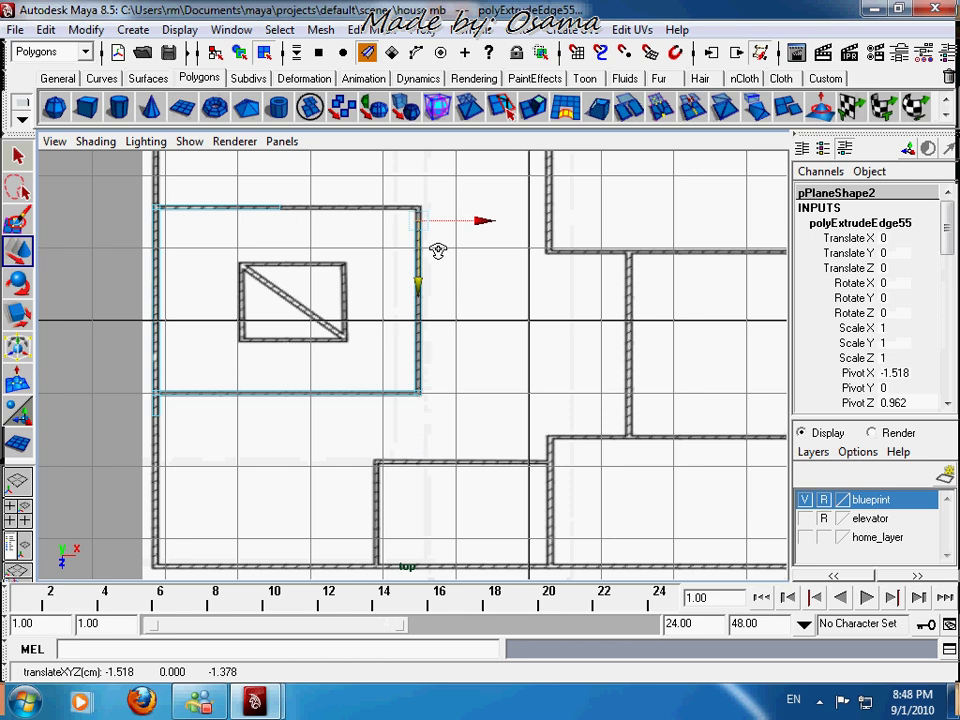
# Step: Align the right wall's end edge with the upper corner's inner face, and extrude it across the upper wall's thickness
pyautogui.scroll(5, 442, 264)
pyautogui.moveTo(414, 403); pyautogui.dragTo(412, 268)
pyautogui.press('g')
pyautogui.press('w')
pyautogui.moveTo(363, 240); pyautogui.dragTo(402, 253)
# Step: Extrude the upper corner's left edge along the upper wall toward the free end of the starting plane
pyautogui.press('g')
pyautogui.press('w')
pyautogui.scroll(-5, 370, 295)
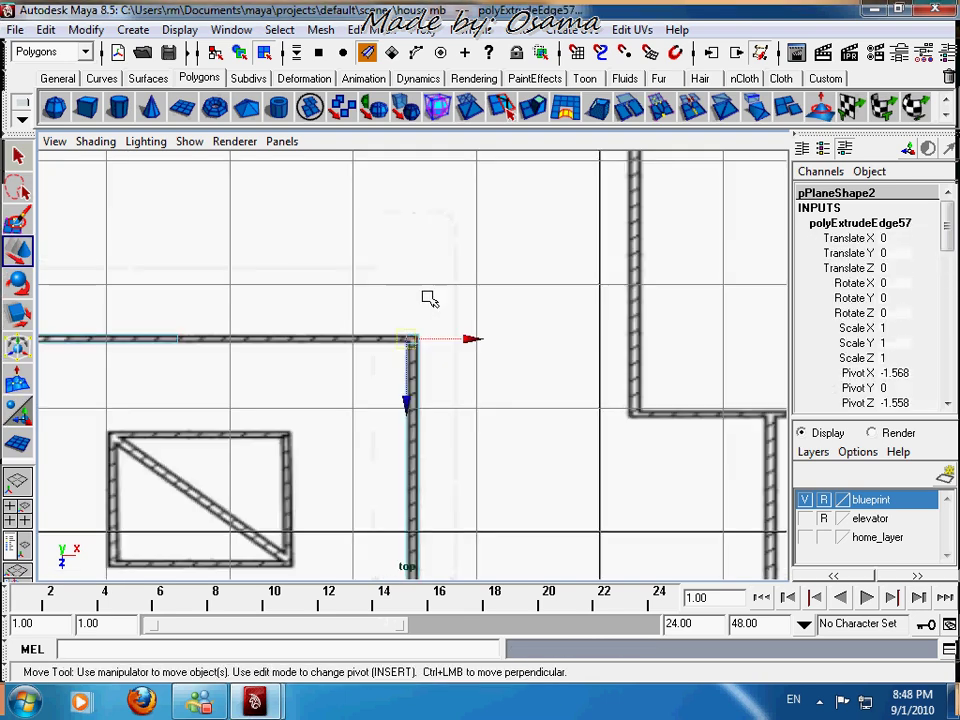
pyautogui.moveTo(413, 336); pyautogui.dragTo(243, 451)
pyautogui.scroll(-2, 281, 362)
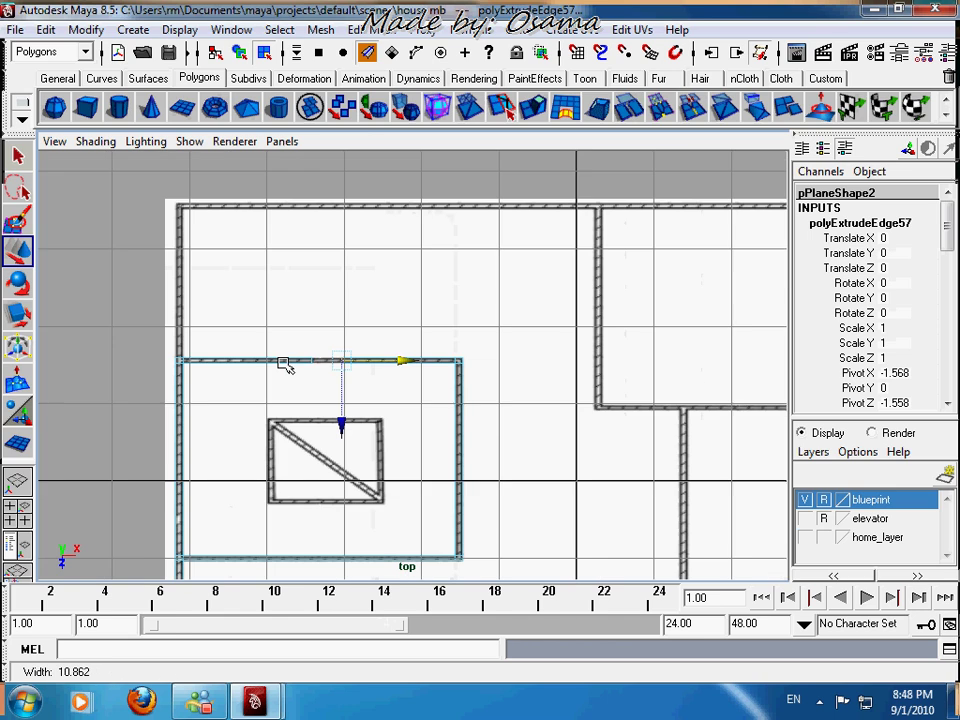
pyautogui.scroll(5, 214, 381)
pyautogui.scroll(3, 342, 385)
pyautogui.scroll(1, 369, 369)
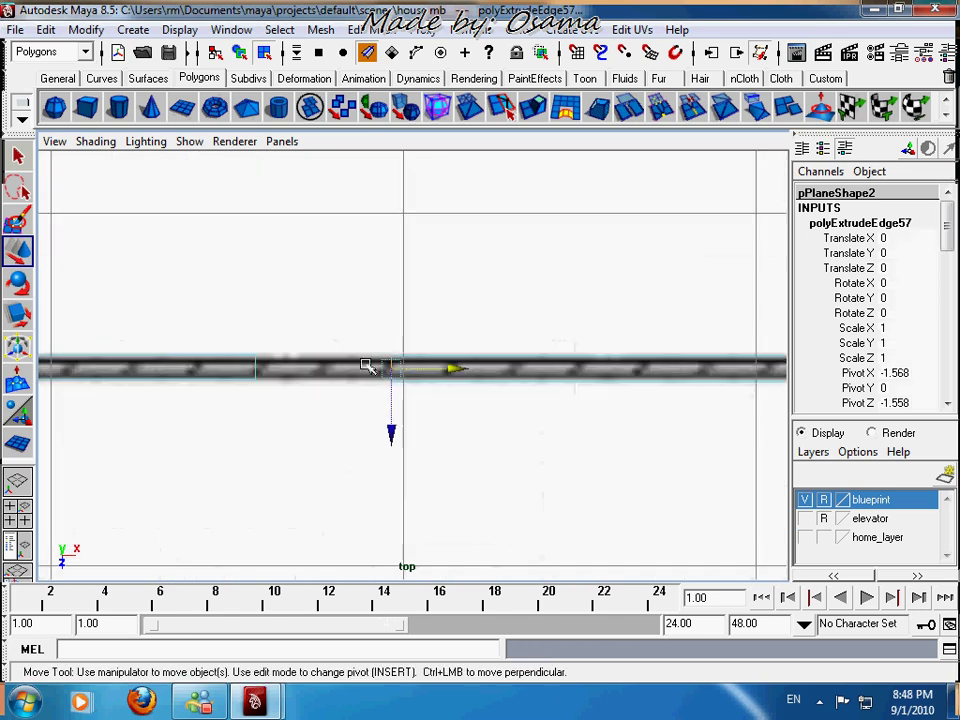
pyautogui.scroll(1, 396, 381)
pyautogui.scroll(2, 396, 381)
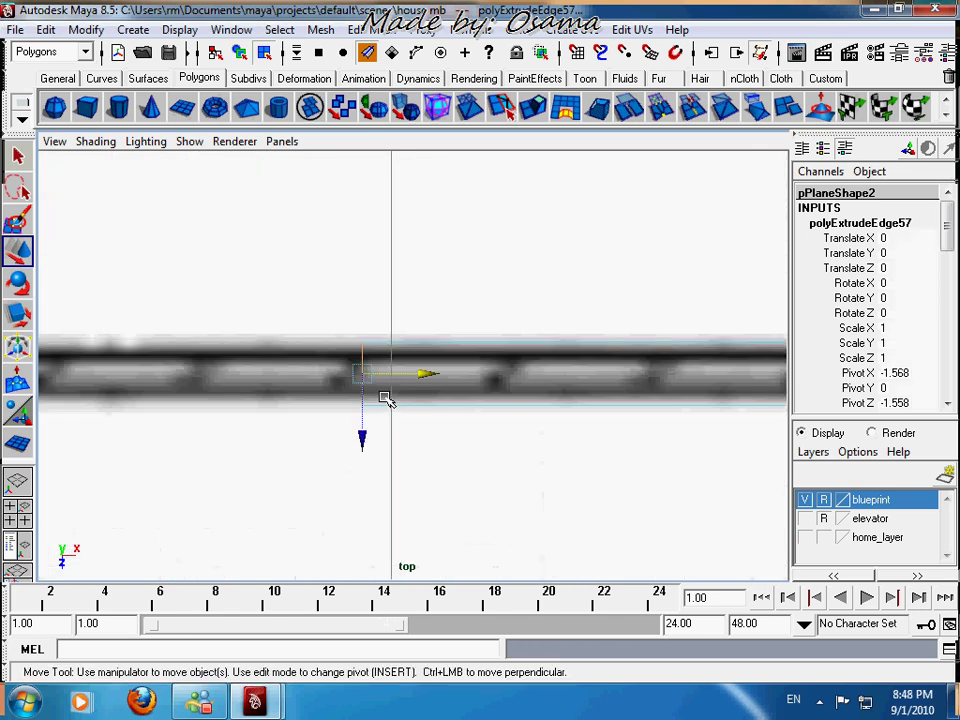
# Step: Merge the two upper vertices on either side of the gap in the staircase room's upper wall
pyautogui.click(369, 347)
pyautogui.click(362, 342)
pyautogui.keyDown('alt'); pyautogui.moveTo(100, 354); pyautogui.dragTo(239, 392, button='middle'); pyautogui.keyUp('alt')
pyautogui.keyDown('shift'); pyautogui.moveTo(163, 372); pyautogui.dragTo(200, 396); pyautogui.keyUp('shift')
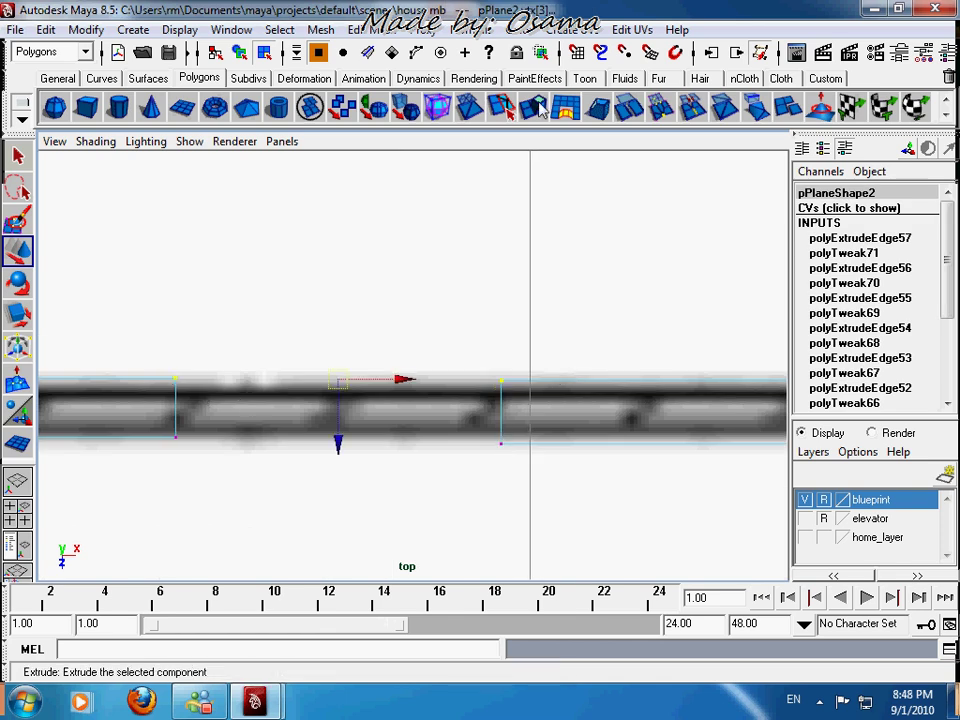
pyautogui.click(501, 107)
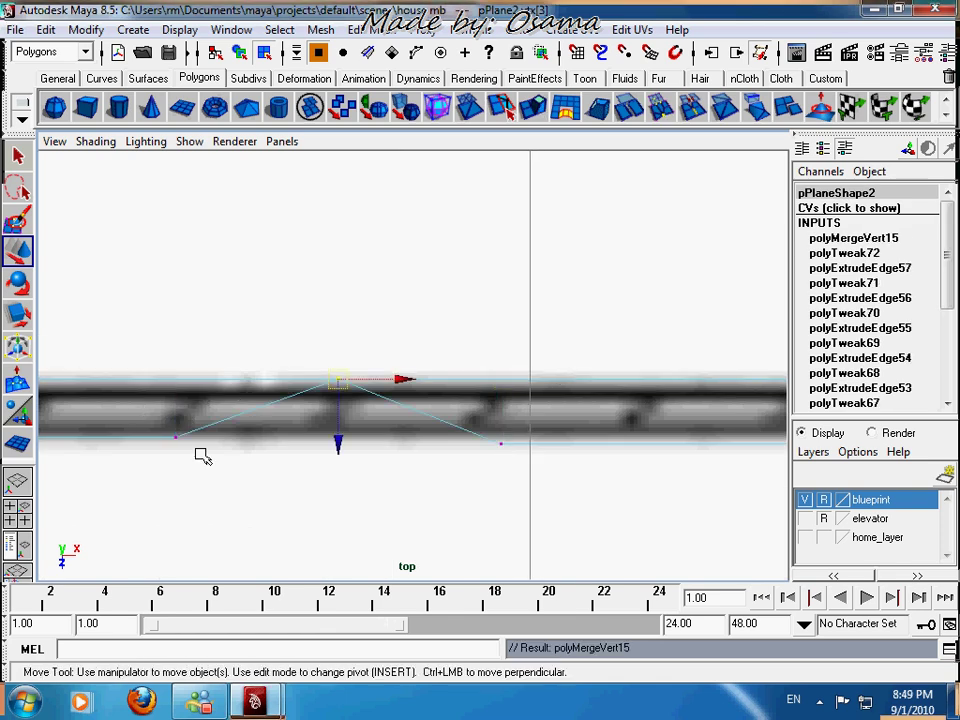
# Step: Merge the two lower vertices on either side of the gap in the staircase room's upper wall
pyautogui.moveTo(203, 457); pyautogui.dragTo(222, 468)
pyautogui.keyDown('shift'); pyautogui.click(509, 438); pyautogui.keyUp('shift')
pyautogui.click(572, 116)
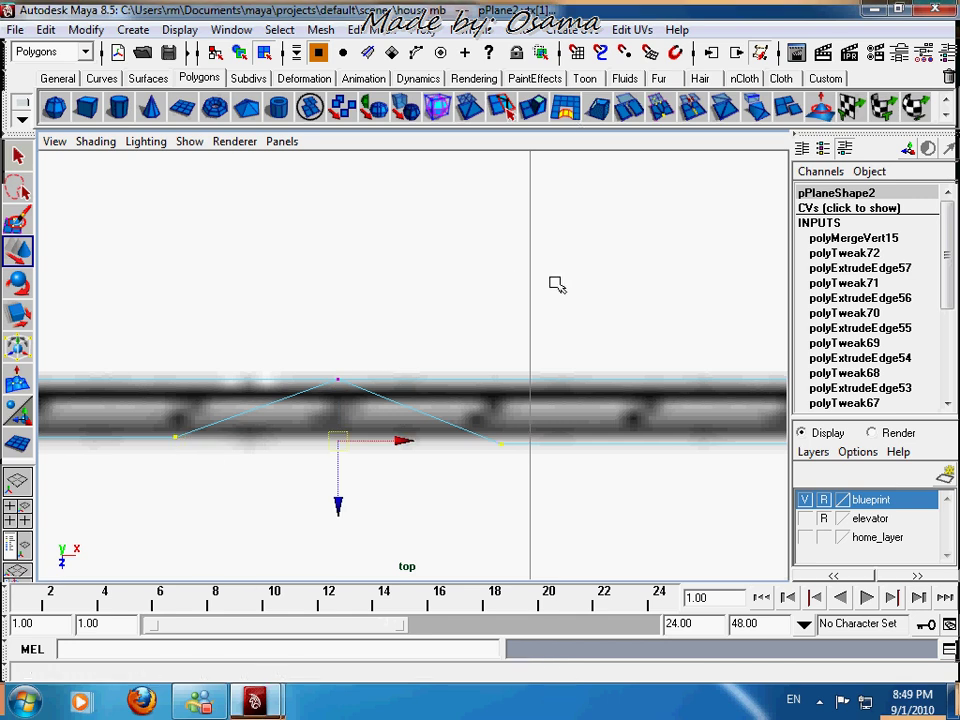
pyautogui.press('g')
pyautogui.scroll(-6, 480, 413)
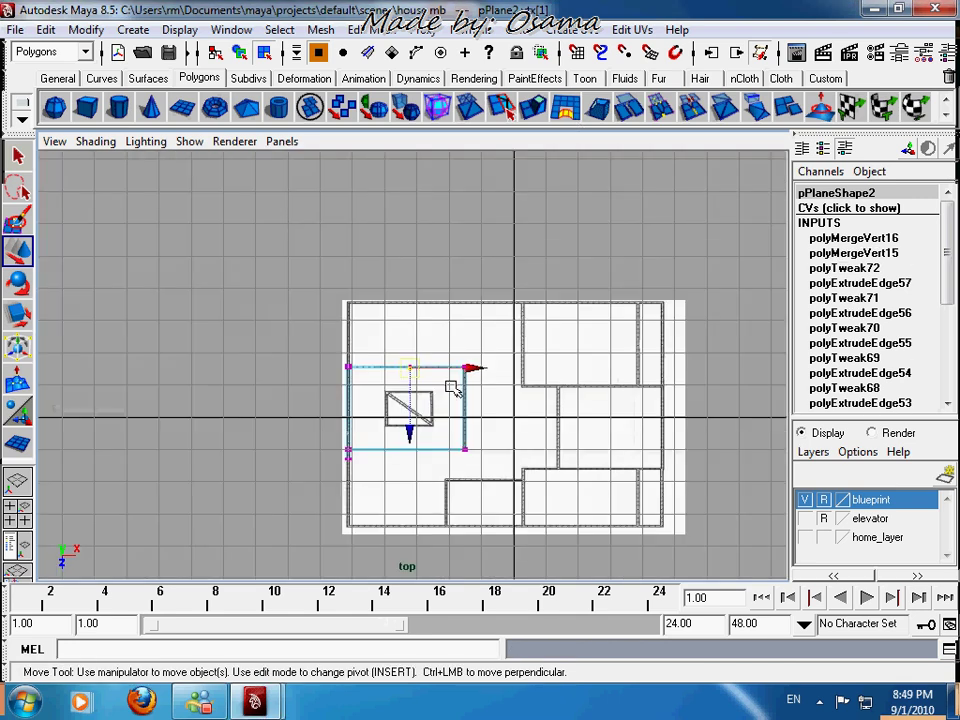
# Step: In the perspective view, turn off the blueprint layer's reference mode and hide the layer so only the traced walls show
pyautogui.press('space')
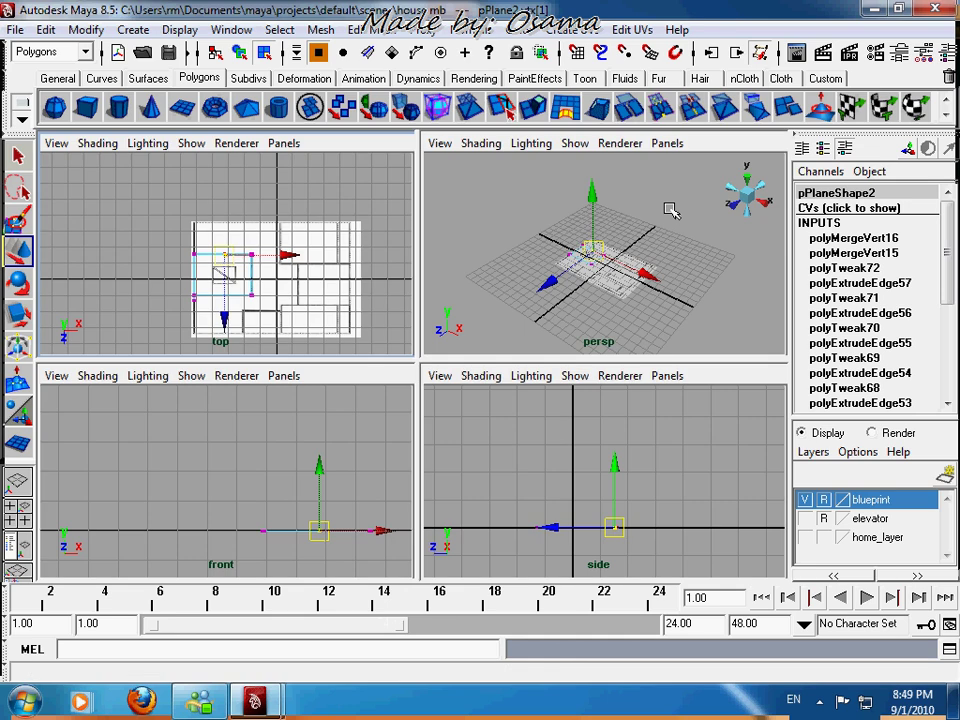
pyautogui.press('space')
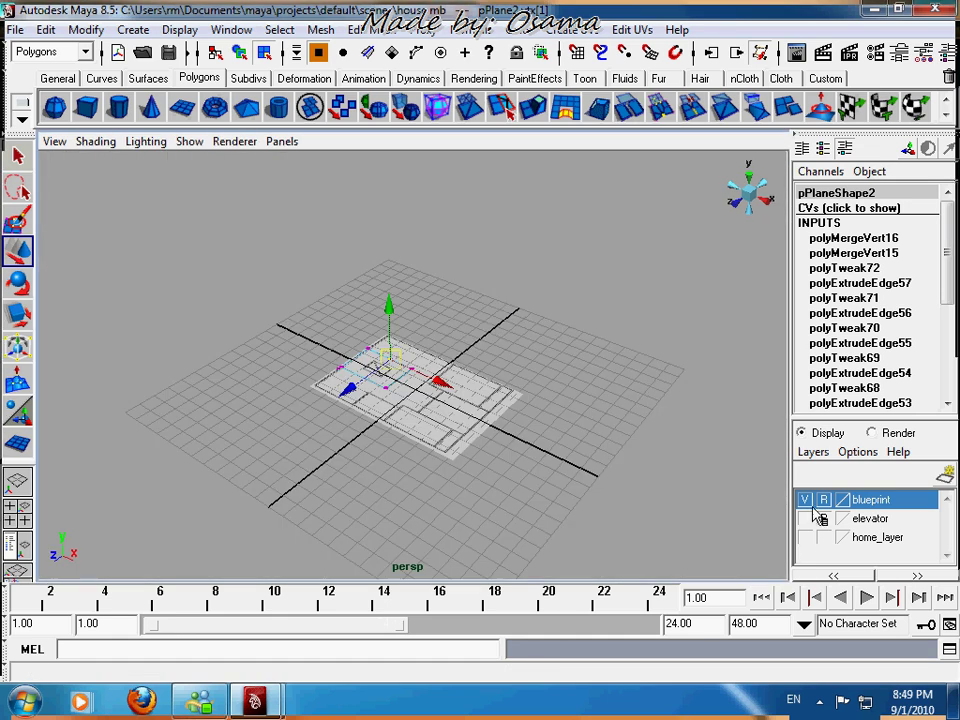
pyautogui.click(823, 499)
pyautogui.scroll(5, 495, 470)
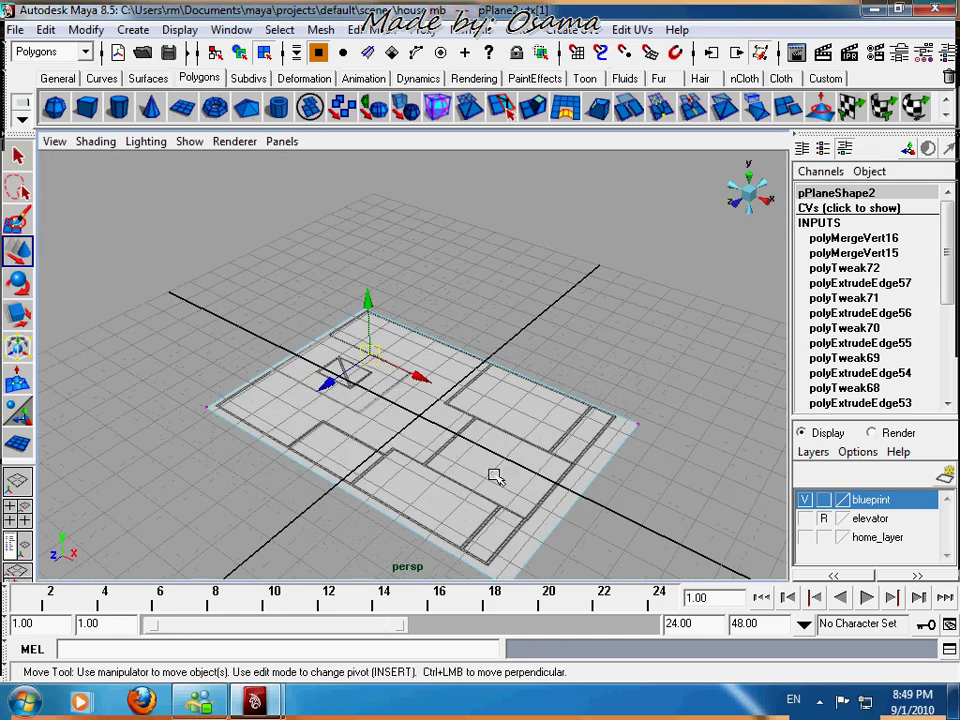
pyautogui.click(805, 499)
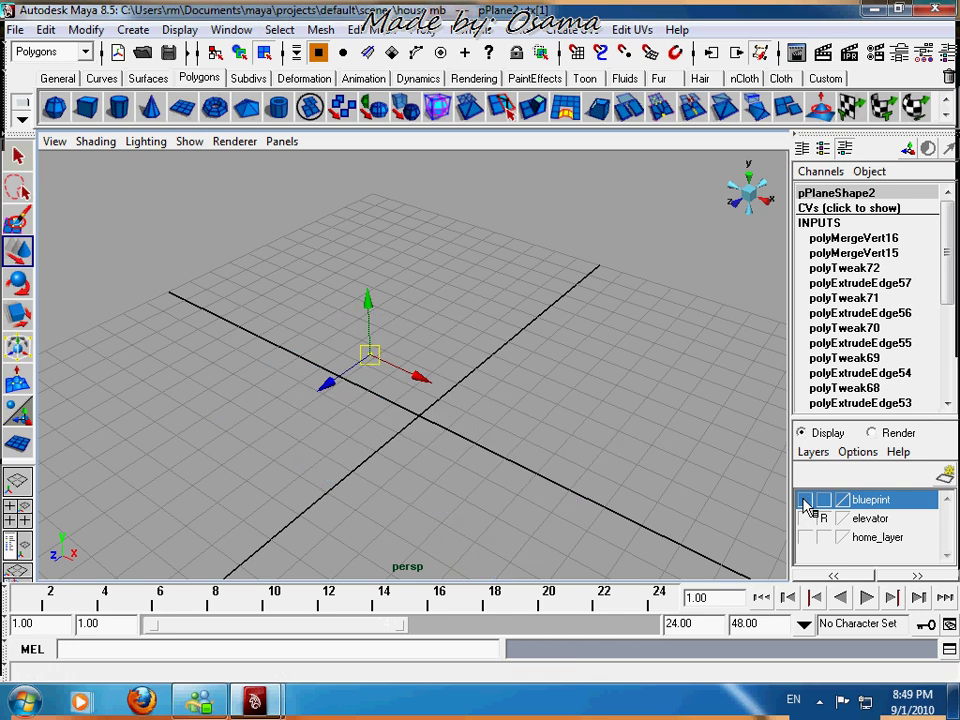
pyautogui.scroll(3, 325, 438)
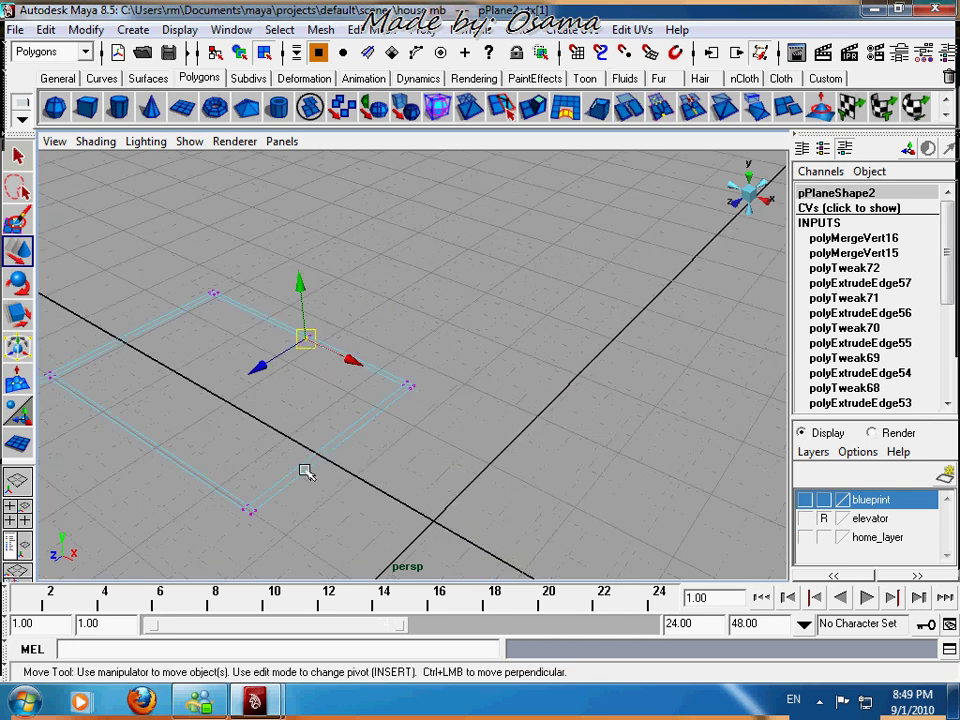
pyautogui.keyDown('alt'); pyautogui.moveTo(304, 469); pyautogui.dragTo(270, 493); pyautogui.keyUp('alt')
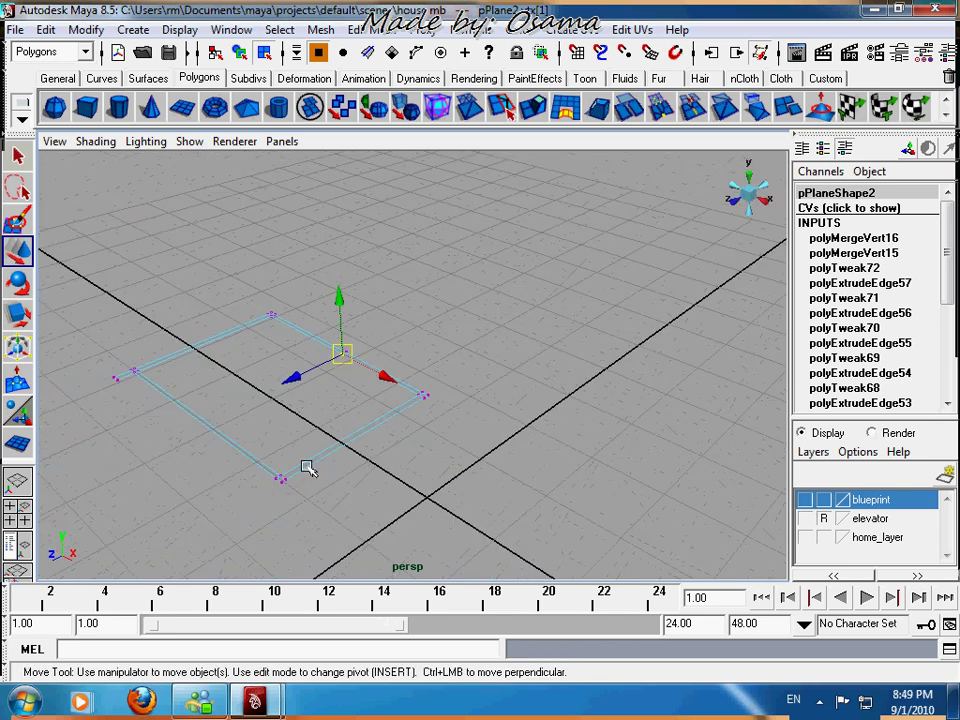
# Step: Return the traced staircase-room walls to object mode and delete the whole object
pyautogui.moveTo(305, 333); pyautogui.dragTo(361, 310, button='right')
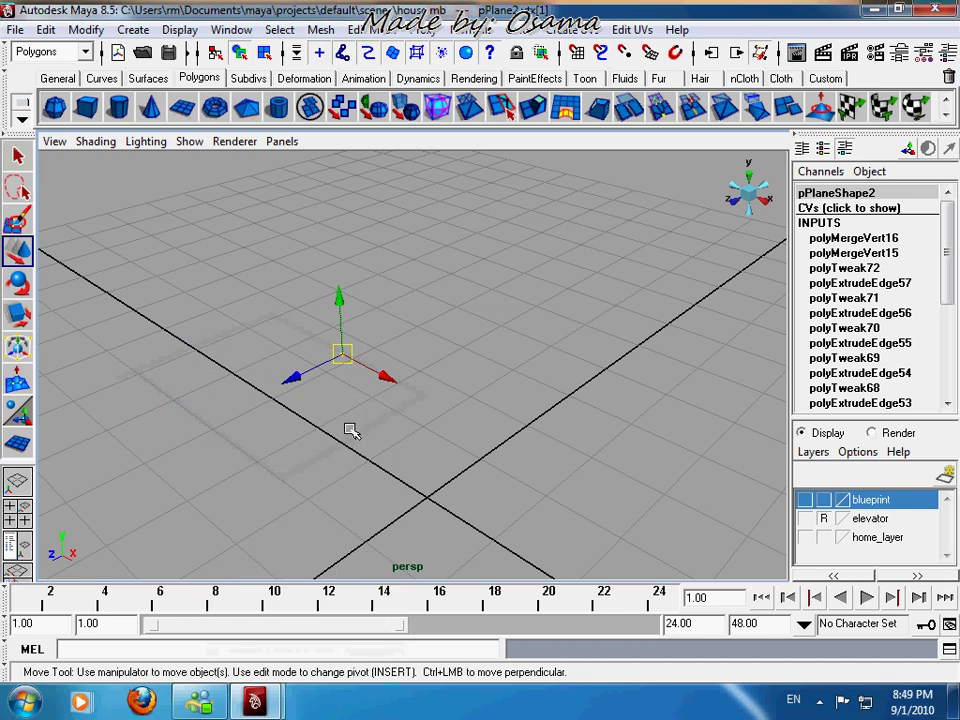
pyautogui.click(350, 430)
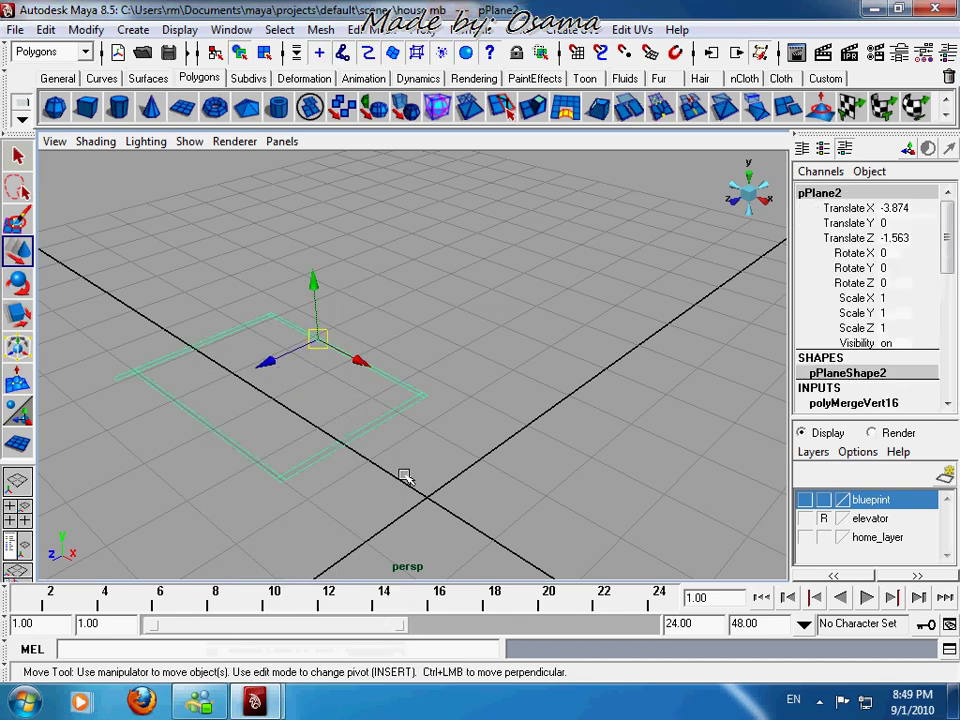
pyautogui.press('Delete')
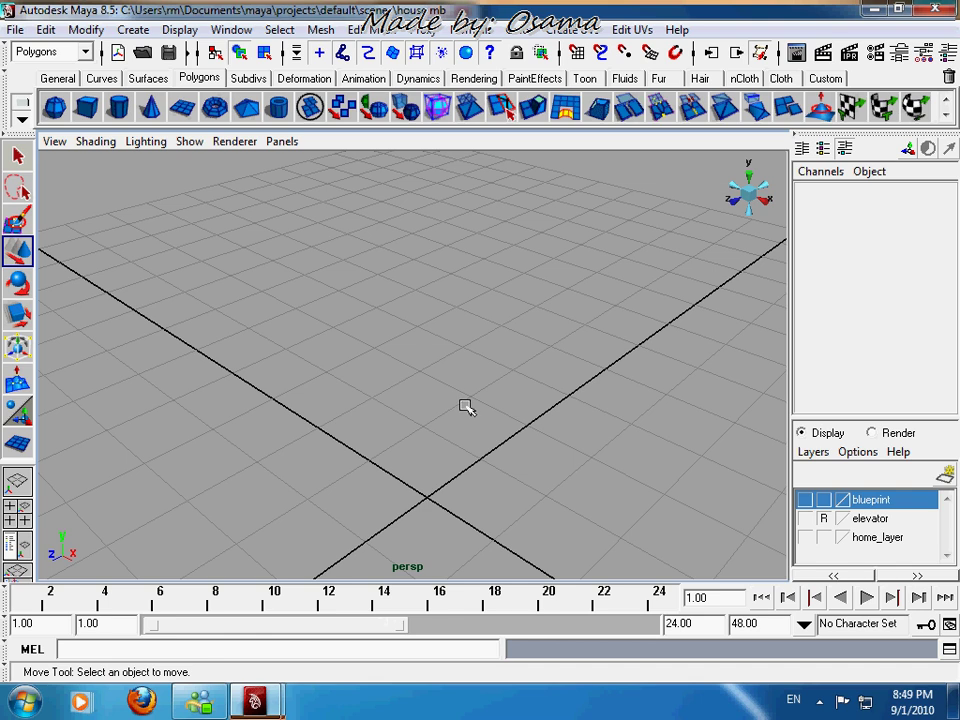
# Step: Show home_layer with the finished house outline, and display the blueprint layer together with it
pyautogui.moveTo(489, 333); pyautogui.dragTo(520, 308, button='right')
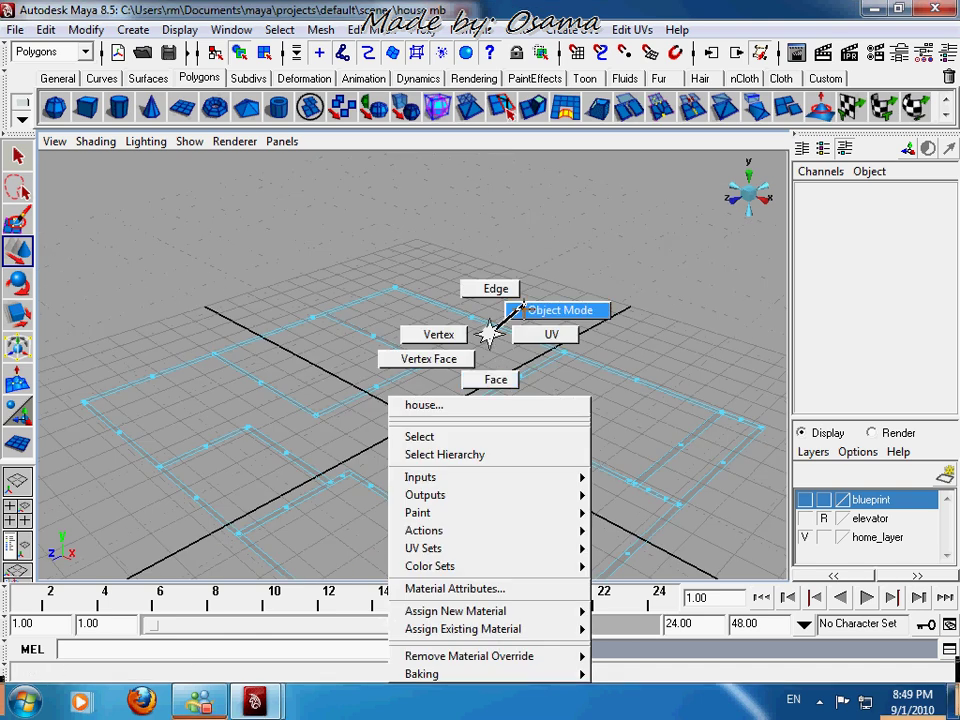
pyautogui.scroll(-3, 443, 439)
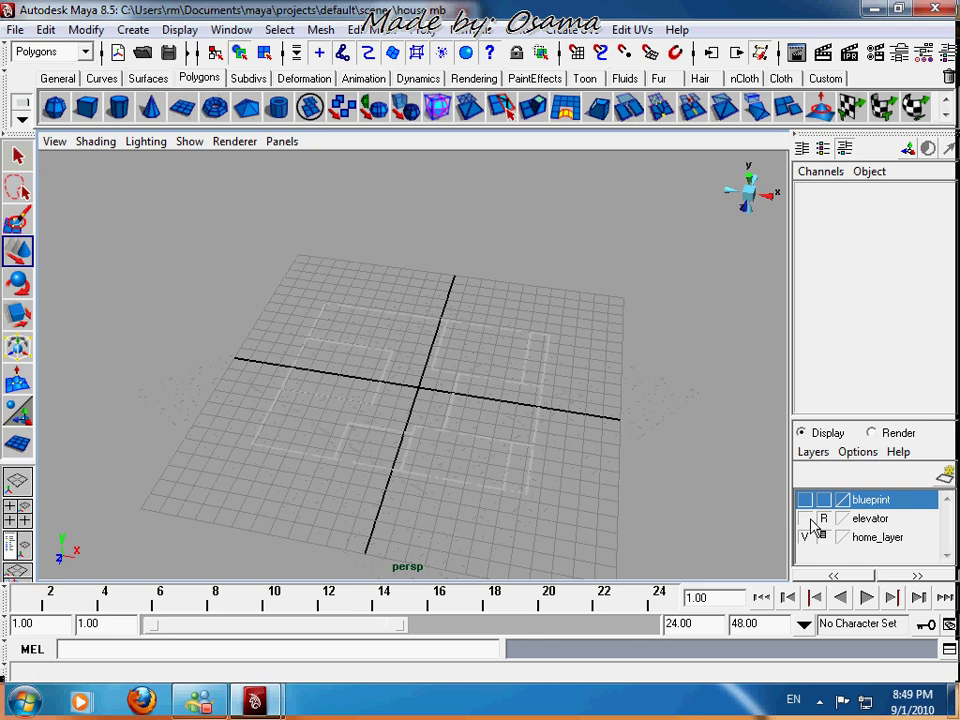
pyautogui.click(808, 520)
pyautogui.click(805, 518)
pyautogui.click(805, 499)
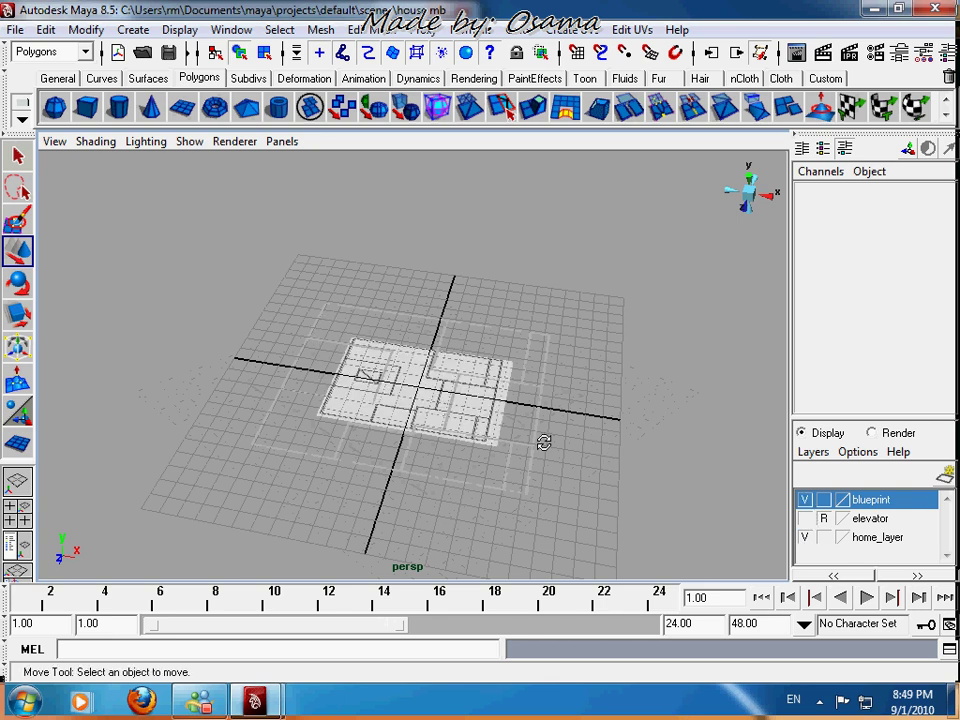
# Step: Try to scale the floor-plan plane uniformly to 2 against the house outline
pyautogui.keyDown('alt'); pyautogui.moveTo(544, 443); pyautogui.dragTo(530, 430); pyautogui.keyUp('alt')
pyautogui.click(483, 400)
pyautogui.scroll(6, 481, 401)
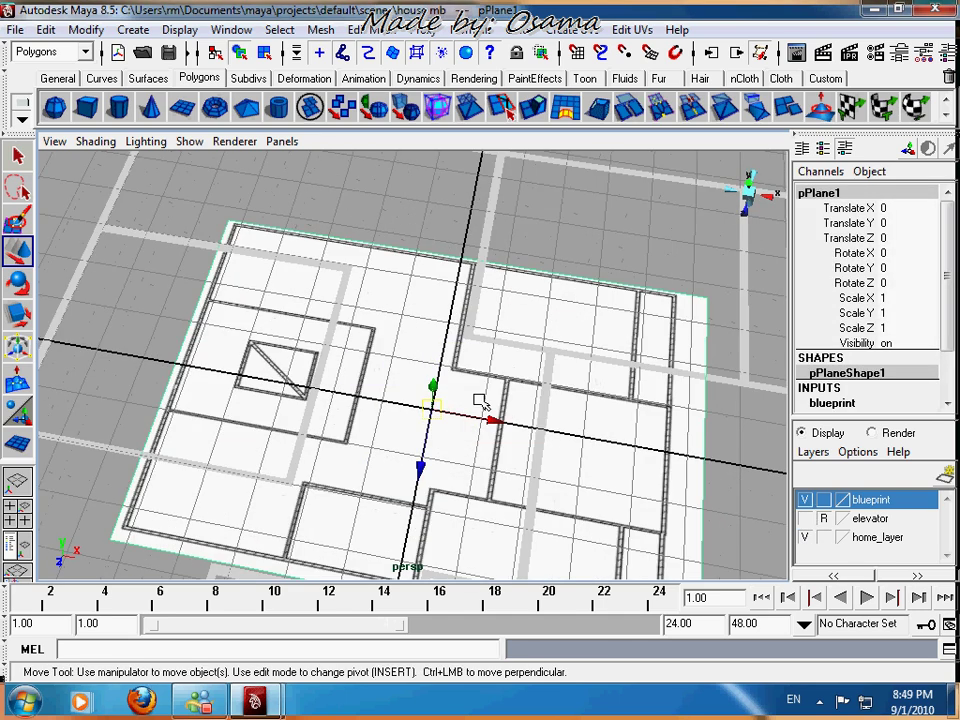
pyautogui.scroll(-3, 478, 408)
pyautogui.press('r')
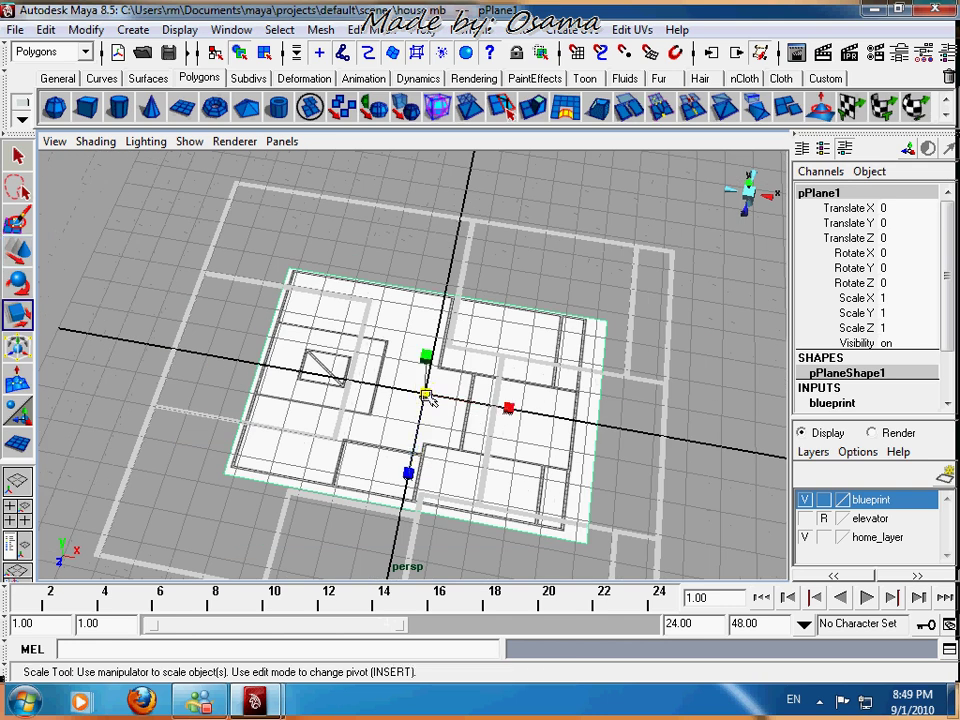
pyautogui.moveTo(425, 392); pyautogui.dragTo(464, 413)
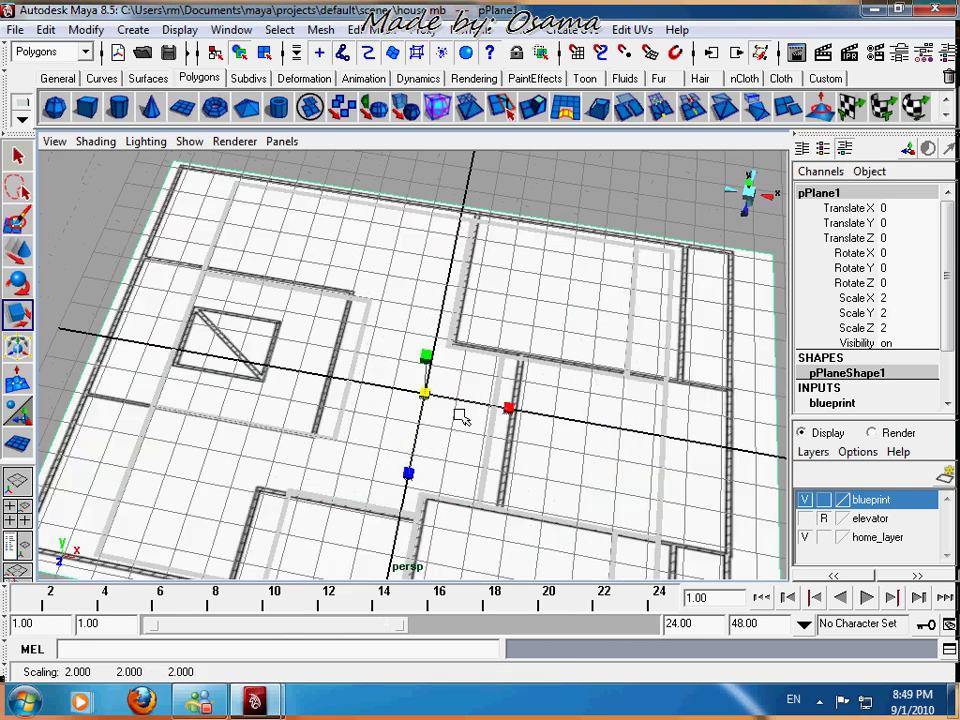
pyautogui.hotkey('ctrl', 'z')
pyautogui.scroll(-4, 370, 424)
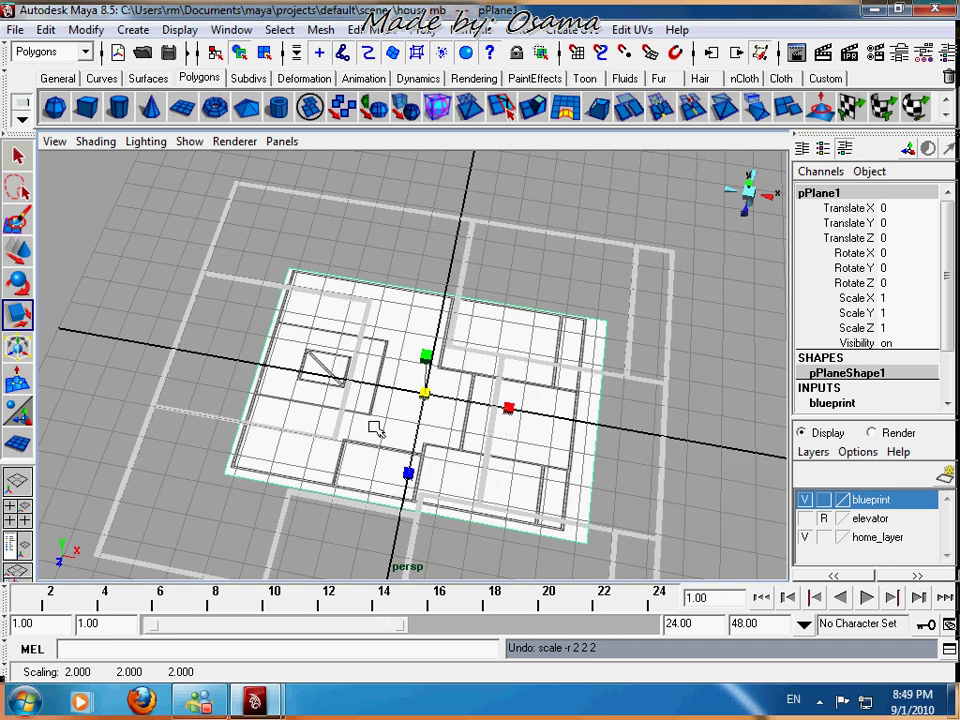
# Step: Hide the blueprint layer and select all faces of the house outline
pyautogui.keyDown('alt'); pyautogui.moveTo(375, 422); pyautogui.dragTo(335, 397); pyautogui.keyUp('alt')
pyautogui.scroll(-4, 418, 347)
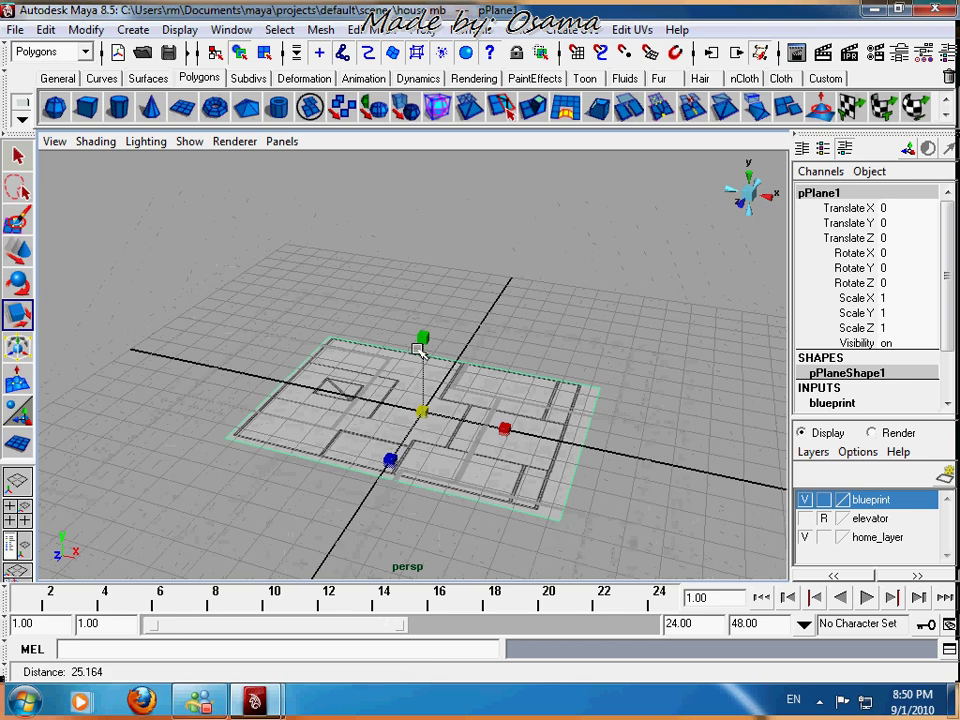
pyautogui.moveTo(515, 431)
pyautogui.keyDown('alt'); pyautogui.mouseDown()
pyautogui.moveTo(521, 468)
pyautogui.moveTo(512, 413)
pyautogui.mouseUp(); pyautogui.keyUp('alt')
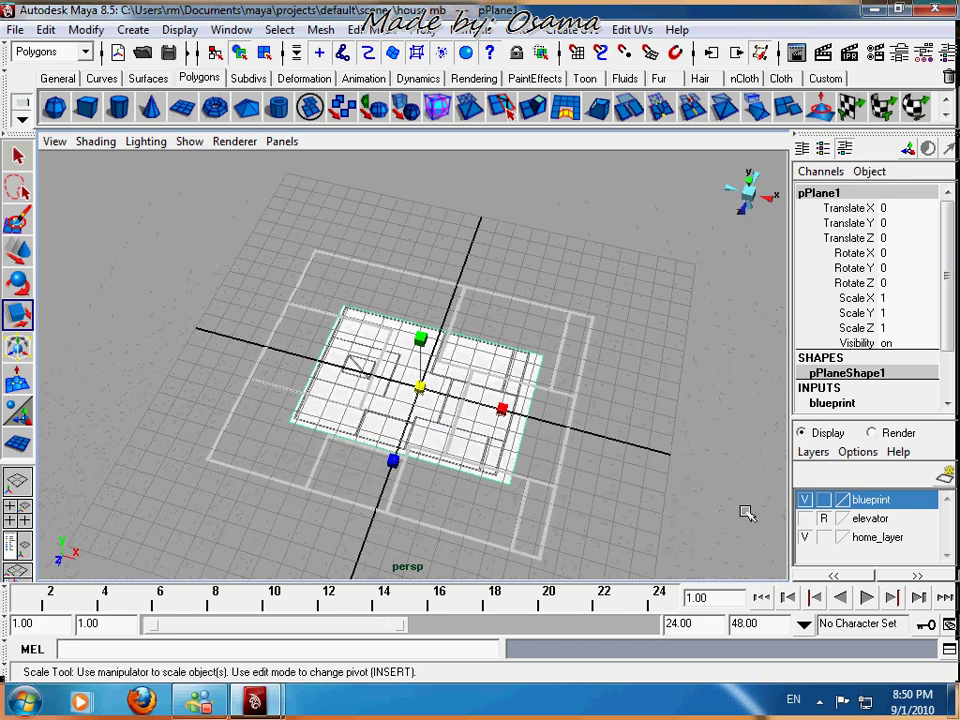
pyautogui.click(805, 499)
pyautogui.click(568, 448)
pyautogui.moveTo(561, 326); pyautogui.dragTo(567, 392, button='right')
pyautogui.scroll(-2, 476, 394)
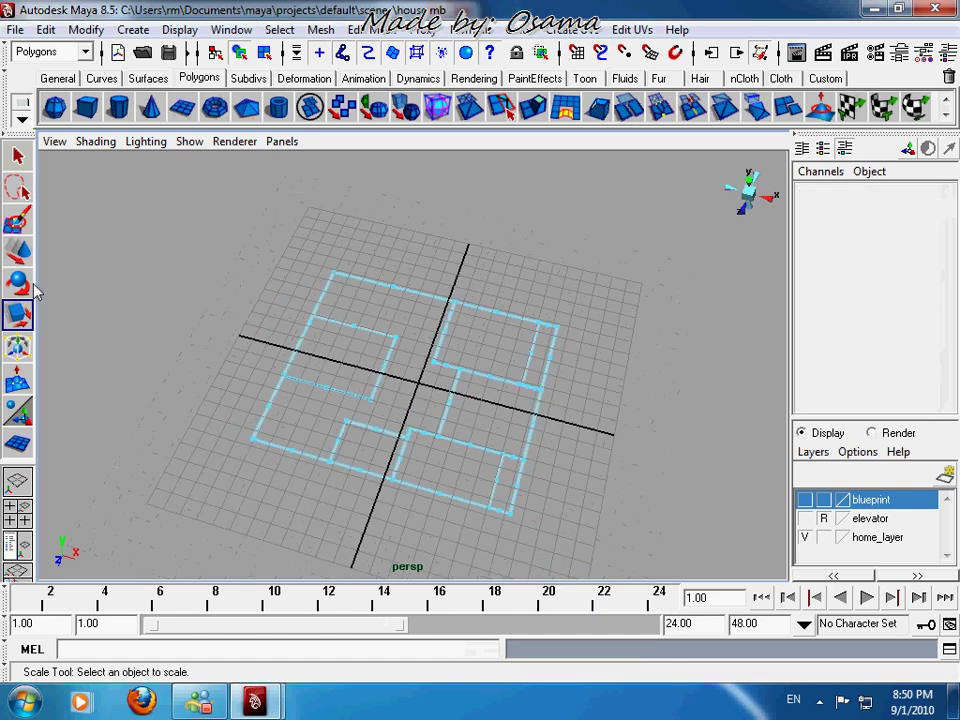
pyautogui.press('F8')
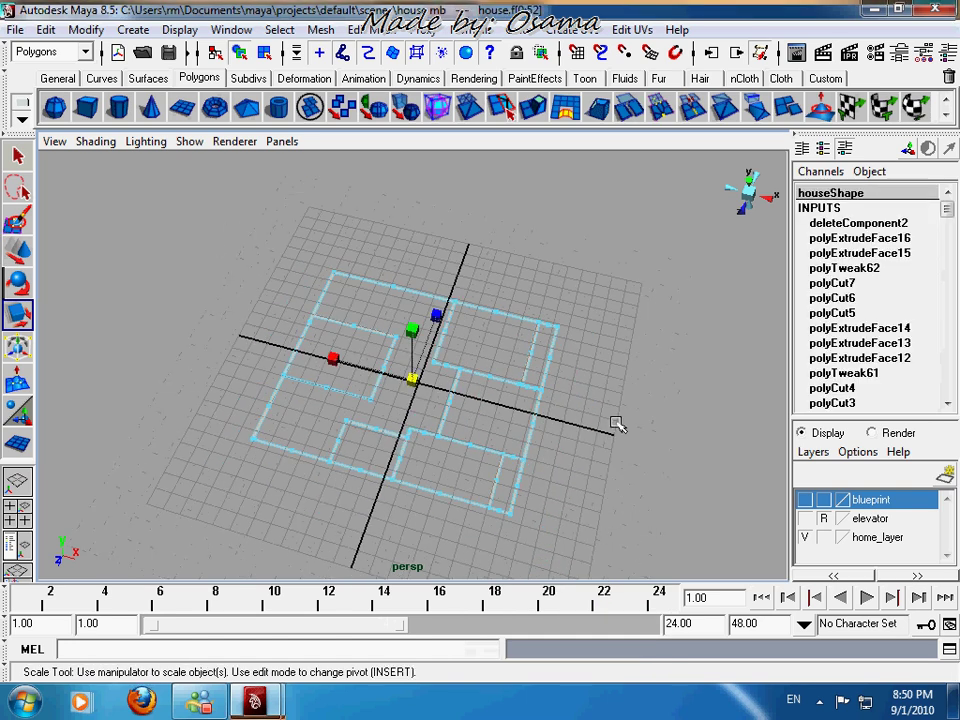
# Step: Extrude the selected house faces straight up to form the full-height walls, and return to object mode with nothing selected
pyautogui.keyDown('alt'); pyautogui.moveTo(617, 422); pyautogui.dragTo(536, 372); pyautogui.keyUp('alt')
pyautogui.click(500, 107)
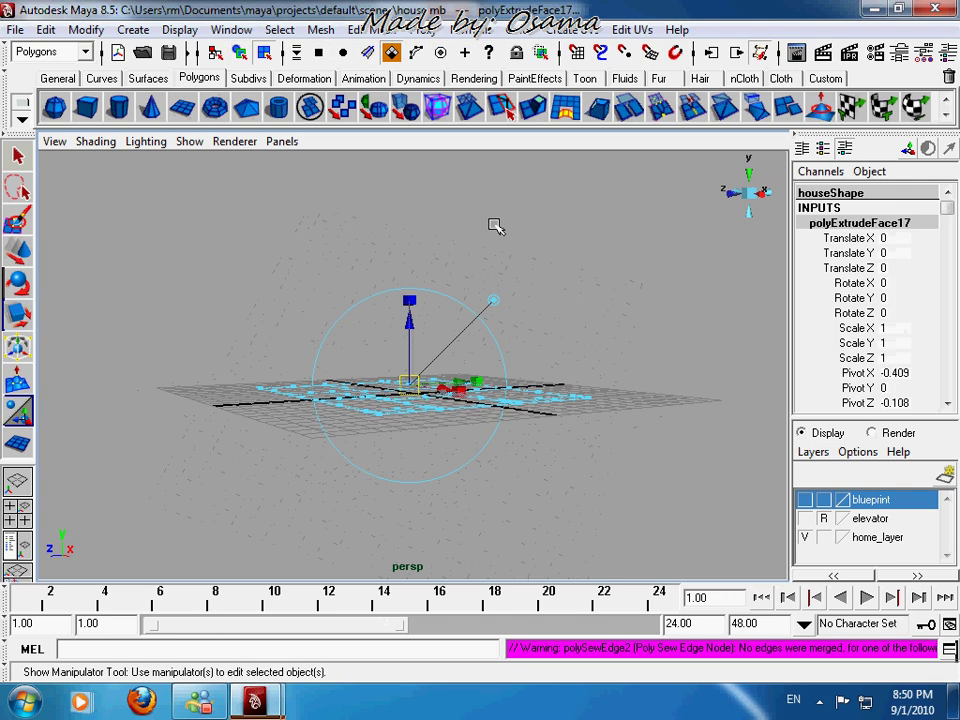
pyautogui.press('w')
pyautogui.keyDown('alt'); pyautogui.moveTo(463, 309); pyautogui.dragTo(424, 392, button='right'); pyautogui.keyUp('alt')
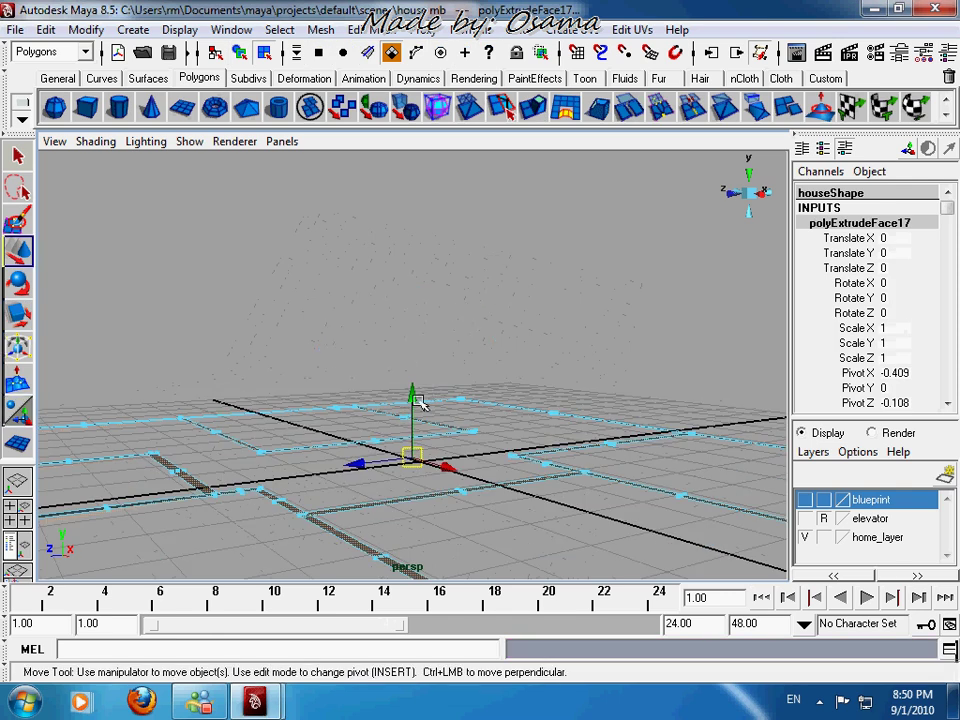
pyautogui.moveTo(422, 399); pyautogui.dragTo(411, 265)
pyautogui.keyDown('alt'); pyautogui.moveTo(411, 265); pyautogui.dragTo(390, 414, button='right'); pyautogui.keyUp('alt')
pyautogui.rightClick(390, 414)
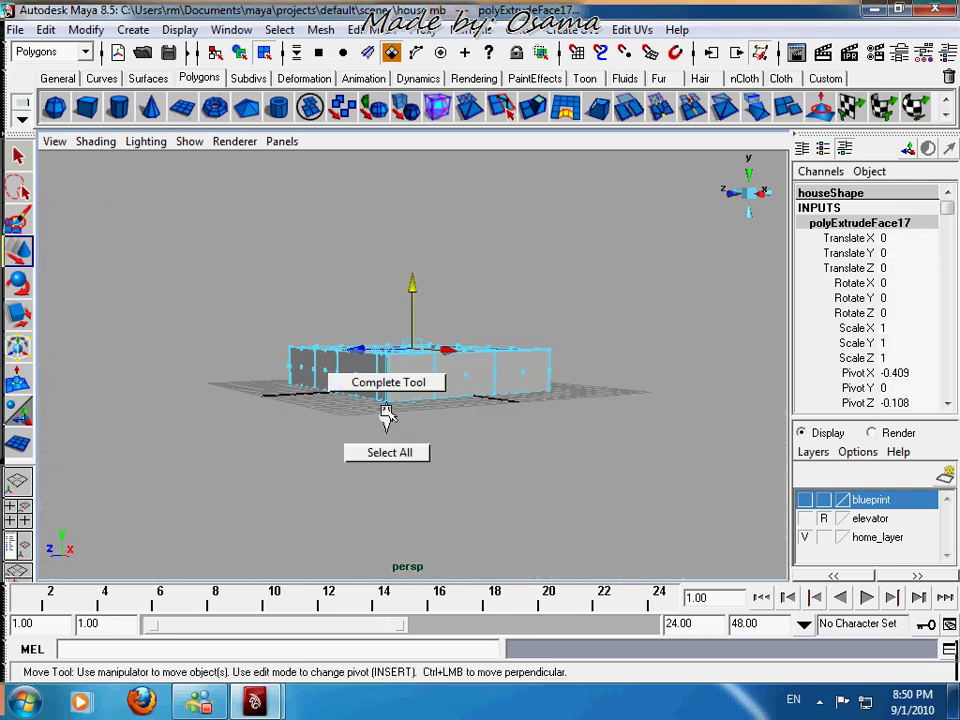
pyautogui.moveTo(400, 333); pyautogui.dragTo(447, 313, button='right')
pyautogui.click(604, 274)
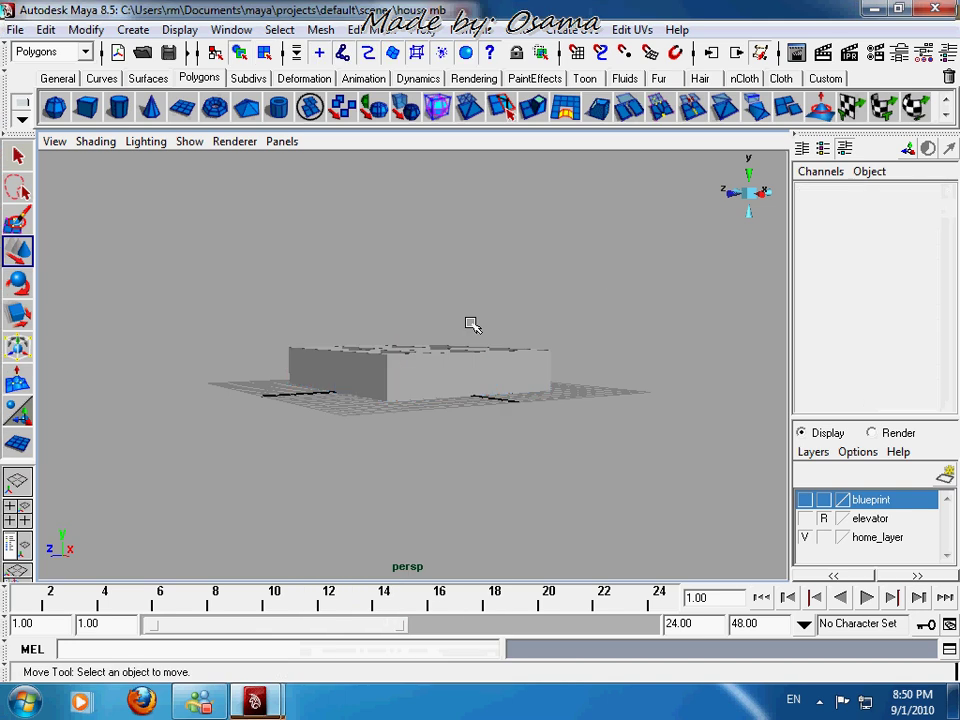
# Step: Examine the extruded house walls and rooms from several angles, close up and from a distance
pyautogui.keyDown('alt'); pyautogui.moveTo(469, 326); pyautogui.dragTo(401, 383); pyautogui.keyUp('alt')
pyautogui.keyDown('alt'); pyautogui.moveTo(401, 383); pyautogui.dragTo(386, 343, button='right'); pyautogui.keyUp('alt')
pyautogui.keyDown('alt'); pyautogui.moveTo(386, 343); pyautogui.dragTo(345, 422); pyautogui.keyUp('alt')
pyautogui.keyDown('alt'); pyautogui.moveTo(345, 422); pyautogui.dragTo(444, 384, button='right'); pyautogui.keyUp('alt')
pyautogui.keyDown('alt'); pyautogui.moveTo(445, 371); pyautogui.dragTo(381, 374, button='middle'); pyautogui.keyUp('alt')
pyautogui.keyDown('alt'); pyautogui.moveTo(381, 374); pyautogui.dragTo(522, 415, button='right'); pyautogui.keyUp('alt')
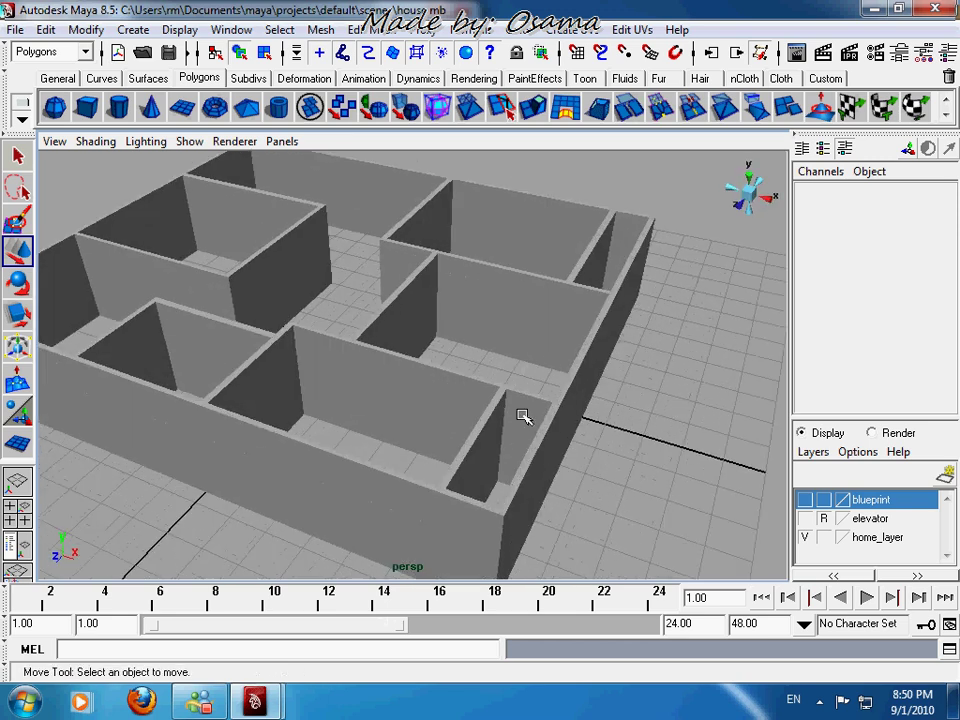
pyautogui.keyDown('alt'); pyautogui.moveTo(522, 415); pyautogui.dragTo(452, 403); pyautogui.keyUp('alt')
pyautogui.keyDown('alt'); pyautogui.moveTo(371, 401); pyautogui.dragTo(328, 411, button='right'); pyautogui.keyUp('alt')
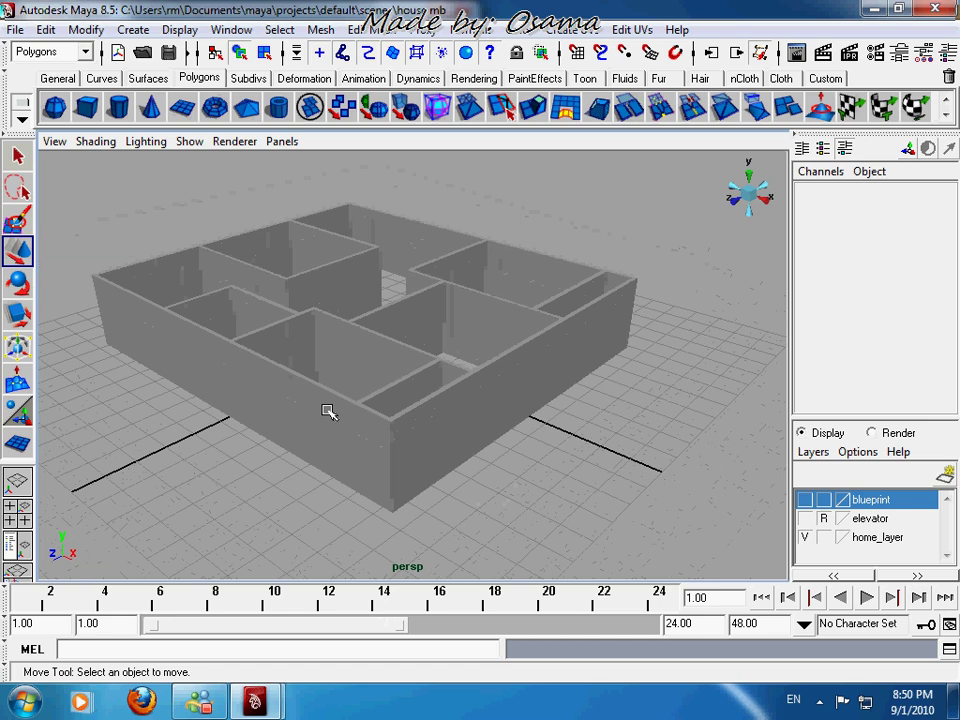
pyautogui.keyDown('alt'); pyautogui.moveTo(328, 412); pyautogui.dragTo(456, 429); pyautogui.keyUp('alt')
pyautogui.scroll(3, 454, 432)
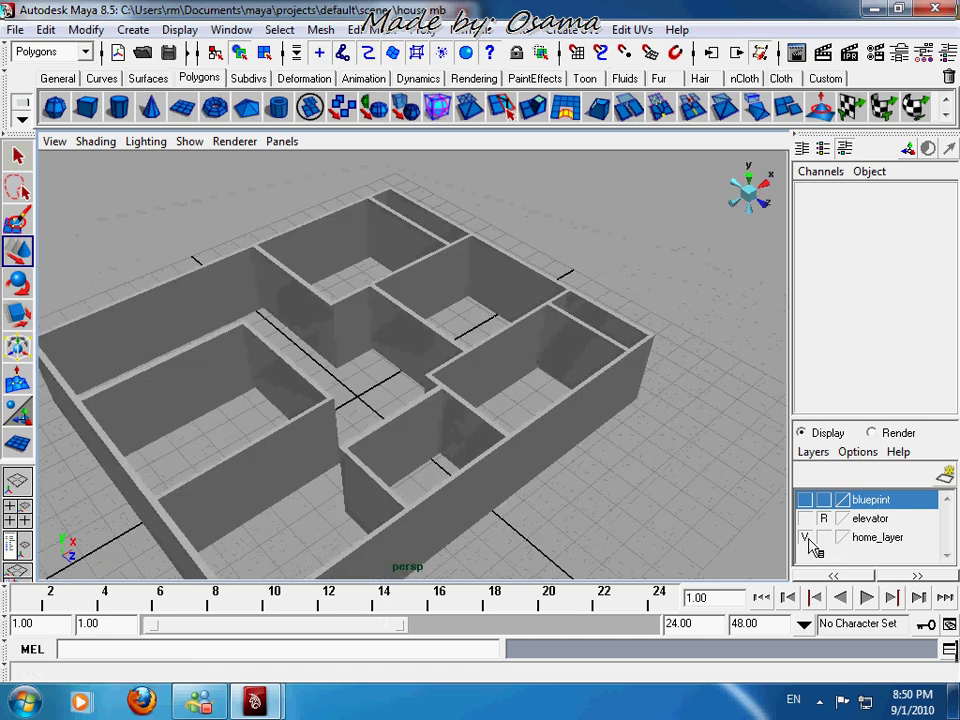
# Step: Display the elevator layer in place of home_layer, and turn off the elevator layer's reference mode
pyautogui.click(805, 537)
pyautogui.click(805, 518)
pyautogui.keyDown('alt'); pyautogui.moveTo(328, 561); pyautogui.dragTo(214, 396); pyautogui.keyUp('alt')
pyautogui.keyDown('alt'); pyautogui.moveTo(214, 396); pyautogui.dragTo(360, 380, button='right'); pyautogui.keyUp('alt')
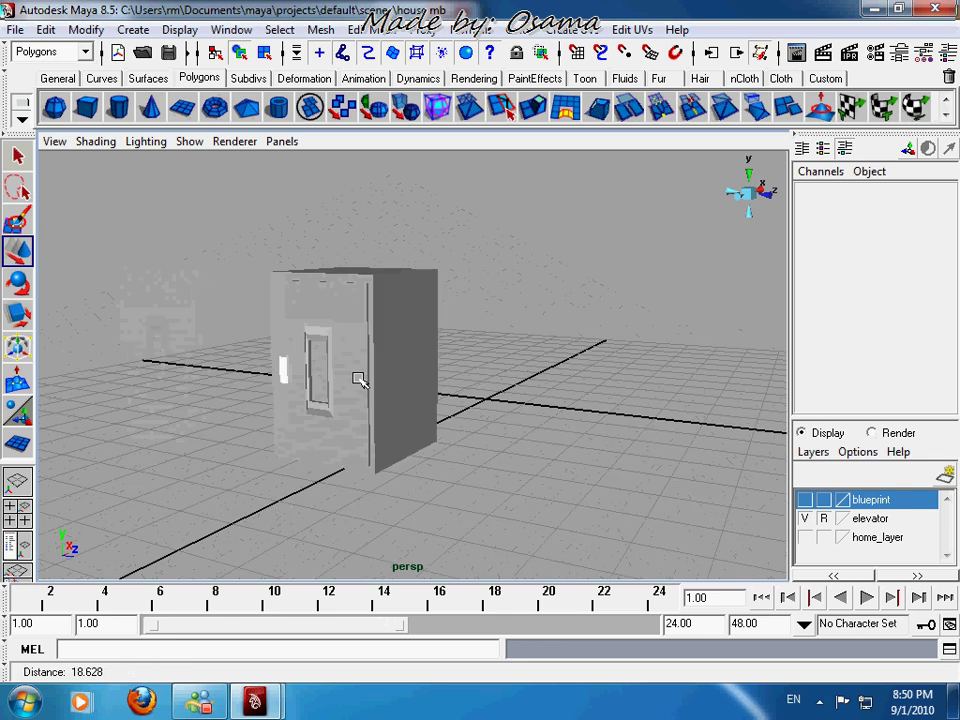
pyautogui.keyDown('alt'); pyautogui.moveTo(360, 380); pyautogui.dragTo(340, 390); pyautogui.keyUp('alt')
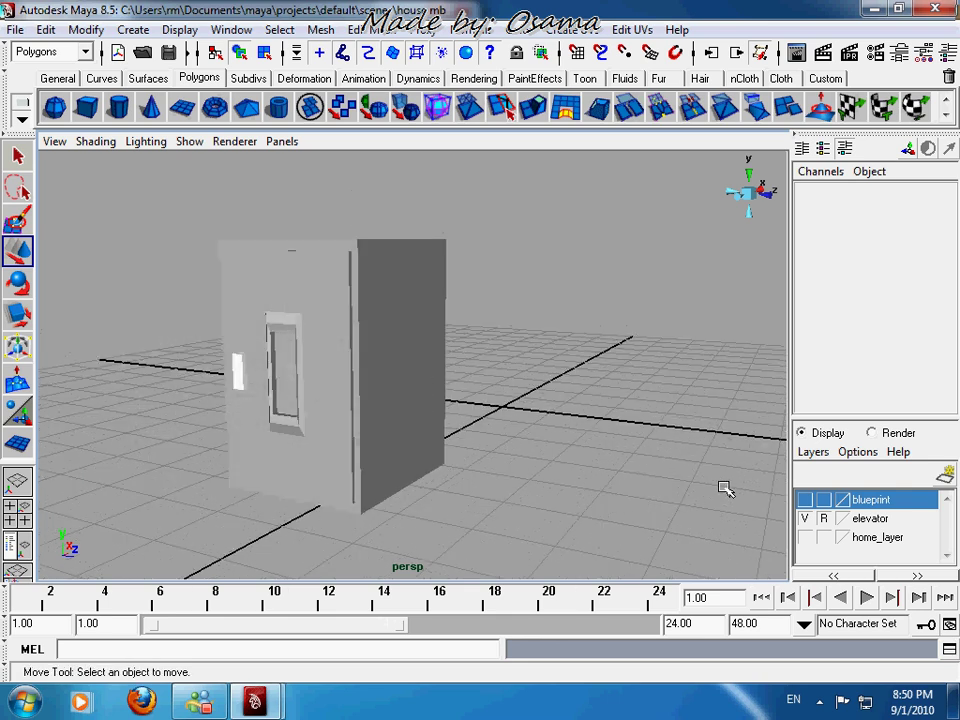
pyautogui.click(823, 518)
# Step: Try to swing the elevator door open by rotating it about its vertical axis
pyautogui.click(298, 371)
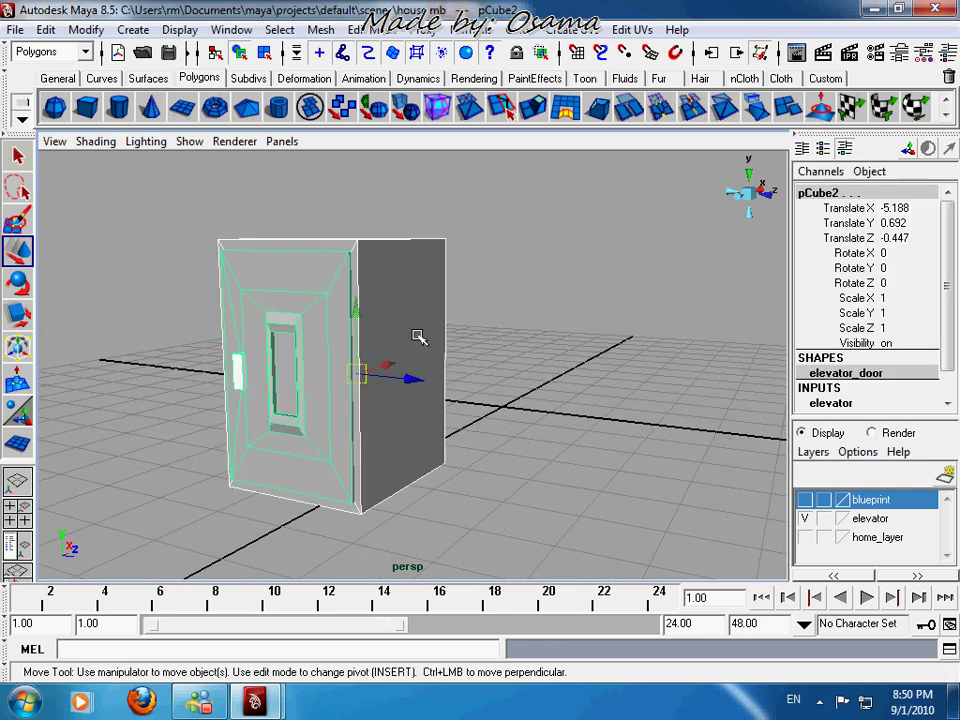
pyautogui.press('e')
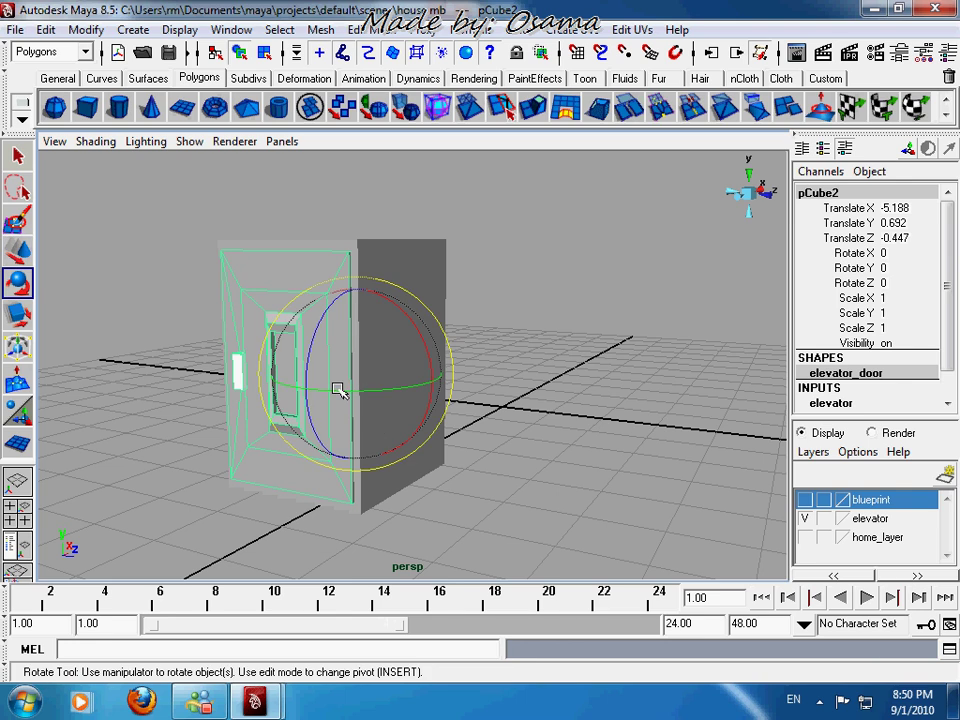
pyautogui.moveTo(336, 388); pyautogui.dragTo(438, 408)
pyautogui.moveTo(156, 484)
pyautogui.keyDown('alt'); pyautogui.mouseDown()
pyautogui.moveTo(212, 495)
pyautogui.moveTo(158, 487)
pyautogui.mouseUp(); pyautogui.keyUp('alt')
pyautogui.hotkey('ctrl', 'z')
pyautogui.click(493, 481)
pyautogui.keyDown('alt'); pyautogui.moveTo(504, 469); pyautogui.dragTo(424, 490, button='right'); pyautogui.keyUp('alt')
pyautogui.keyDown('alt'); pyautogui.moveTo(424, 490); pyautogui.dragTo(493, 475); pyautogui.keyUp('alt')
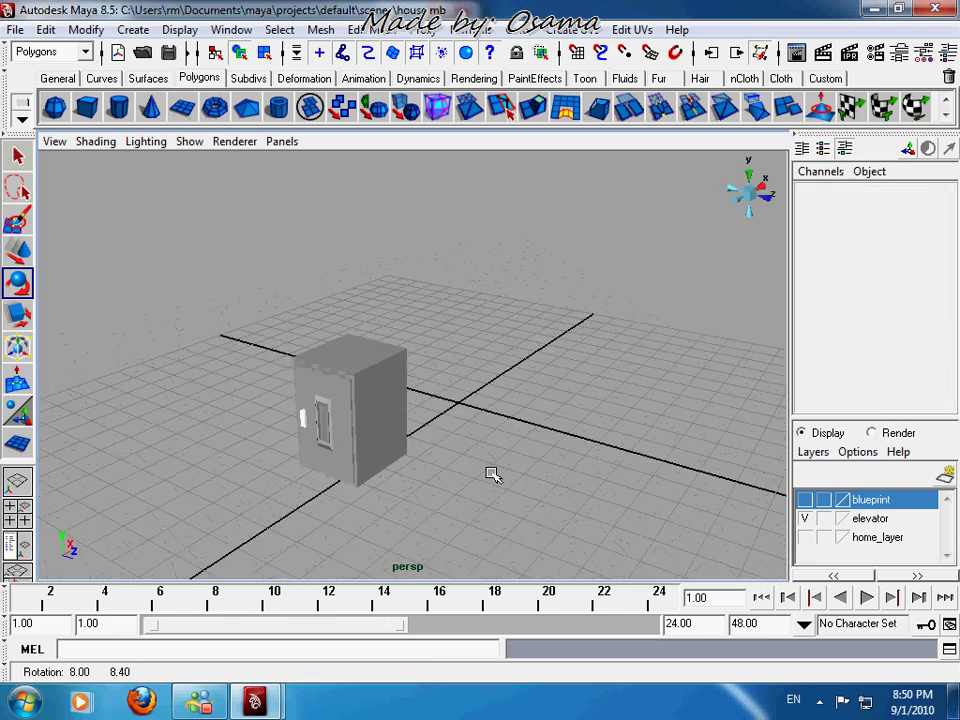
pyautogui.click(805, 501)
pyautogui.click(805, 500)
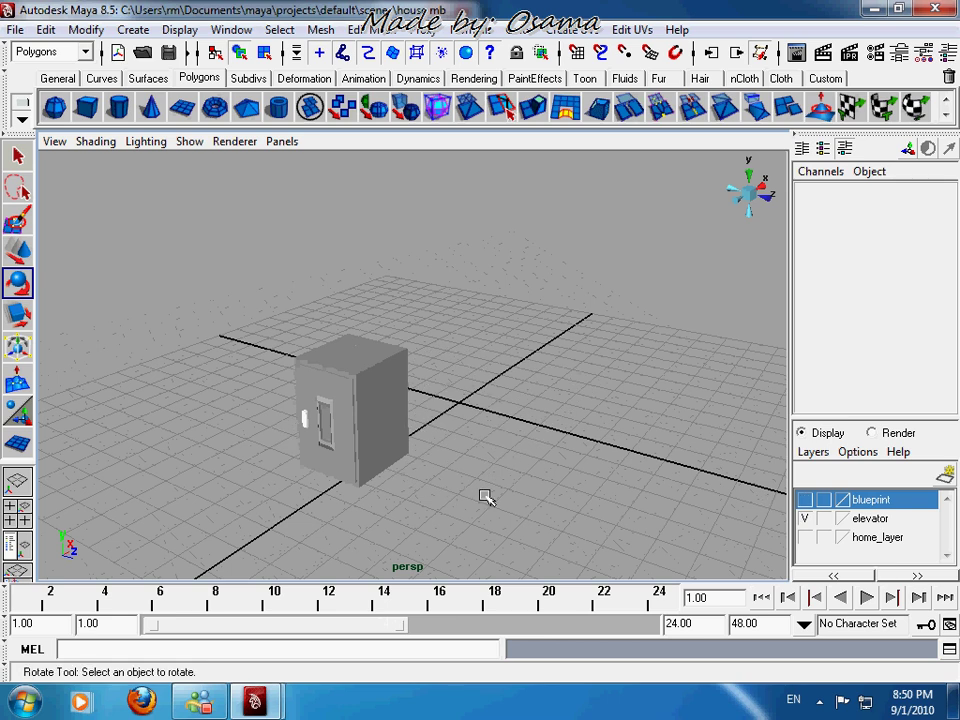